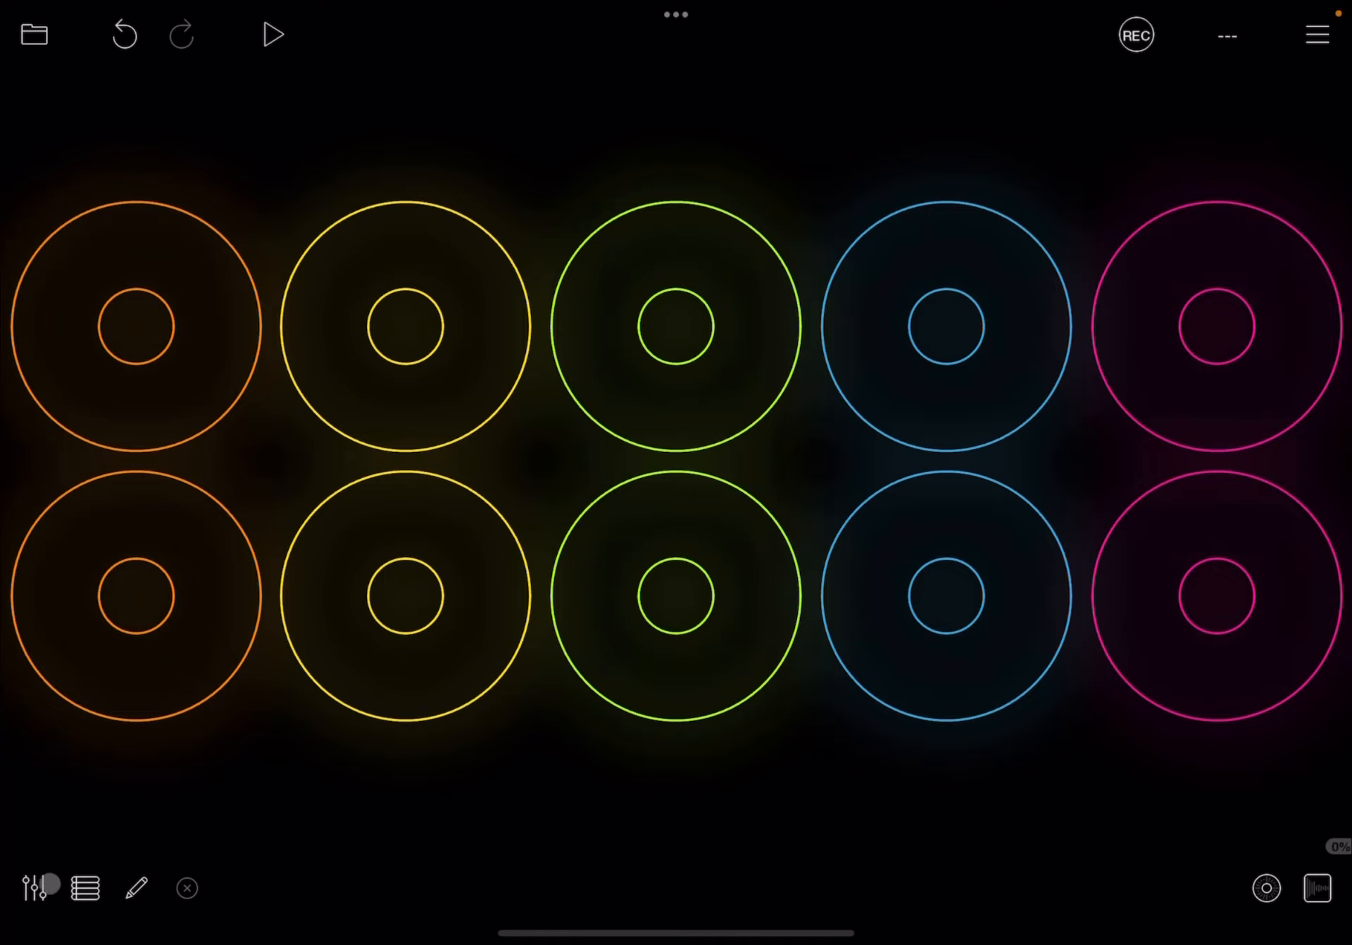
# Enter layout editing and delete the second row of clips, leaving one row of five
pyautogui.click(35, 888)
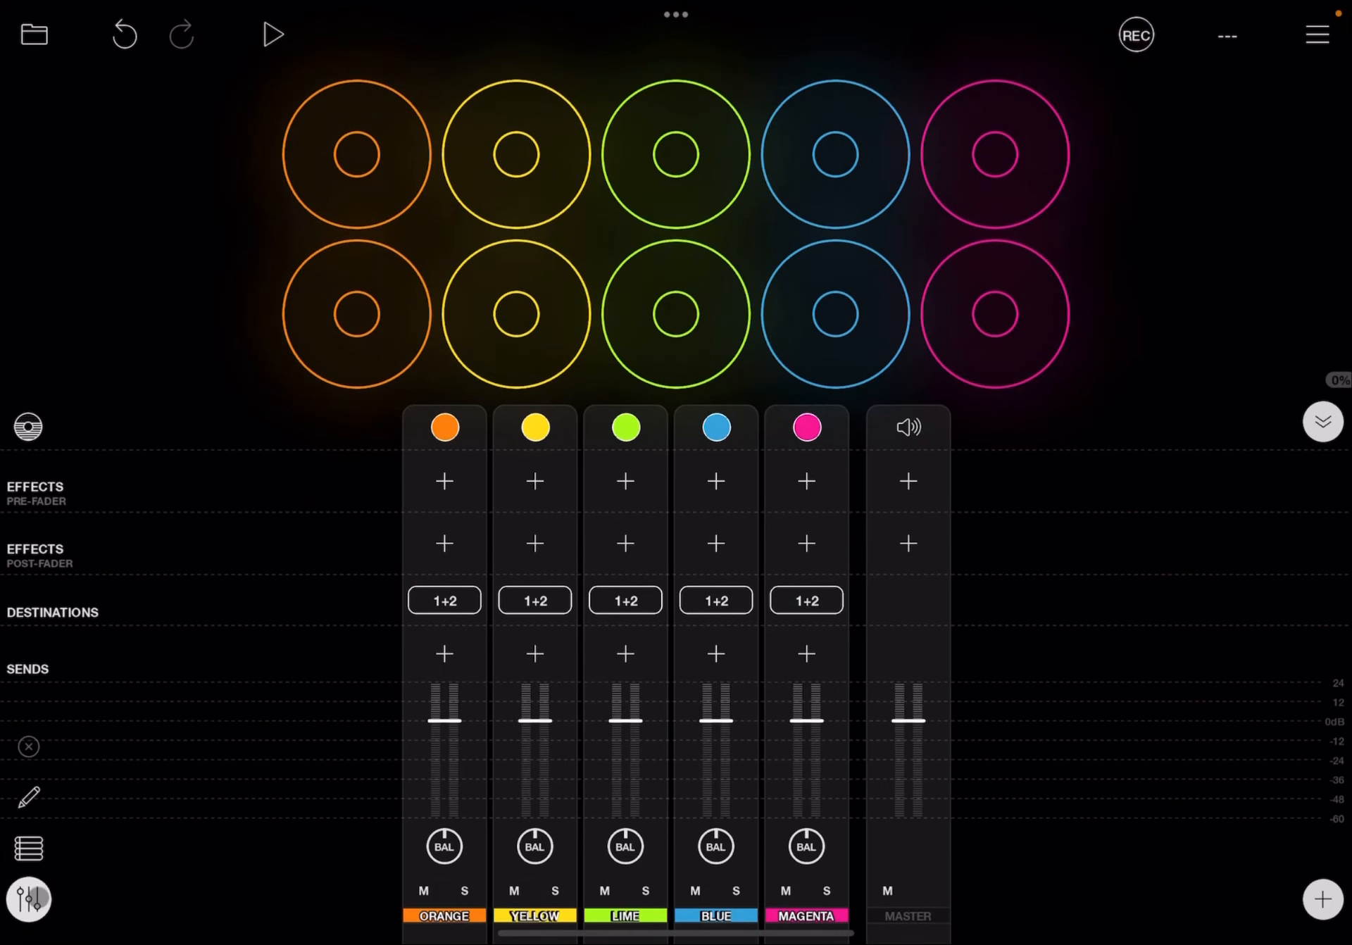
pyautogui.click(30, 898)
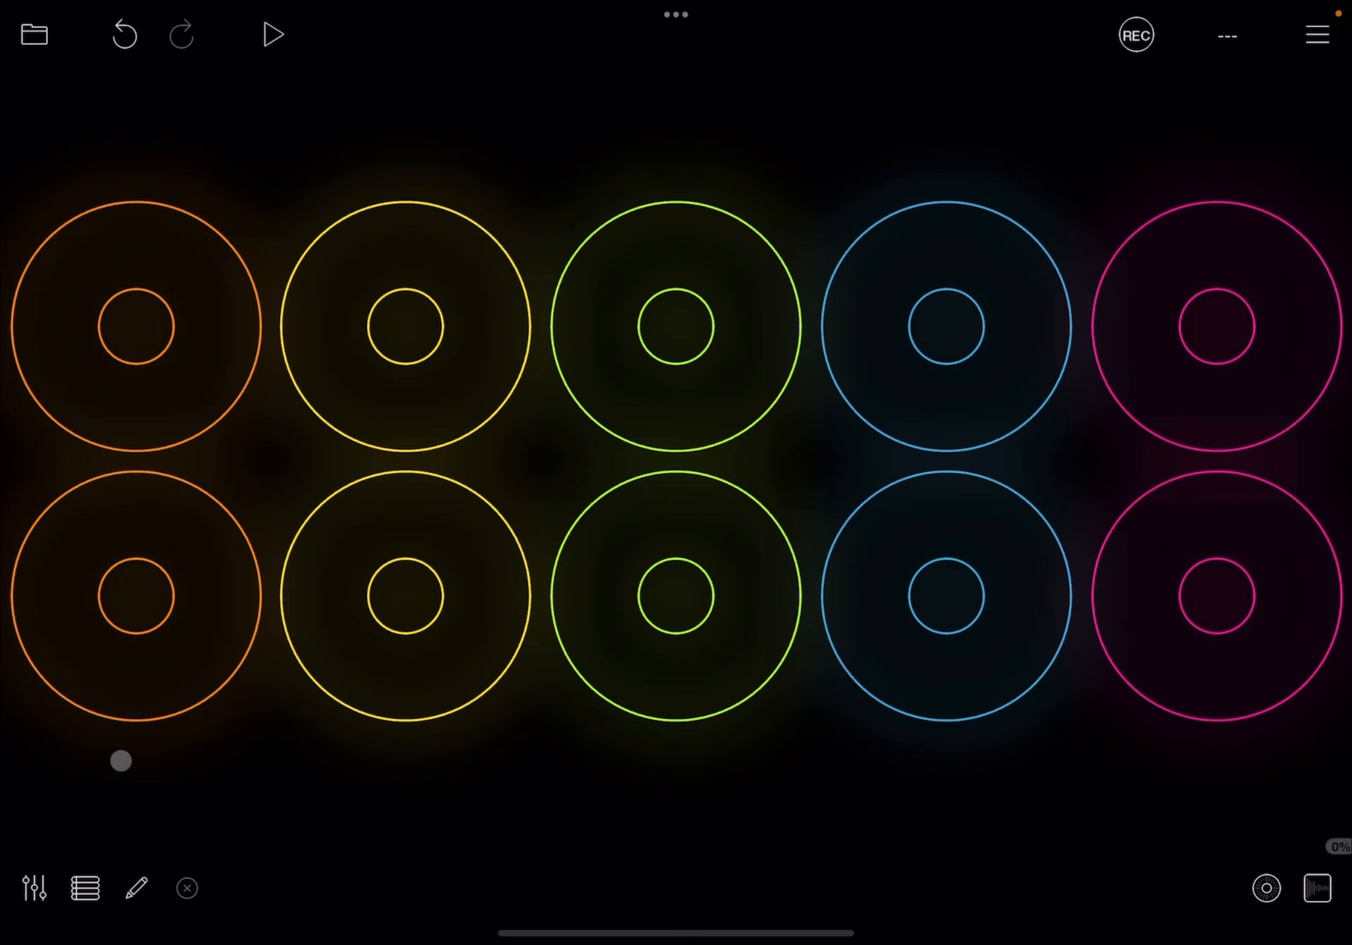
pyautogui.click(133, 888)
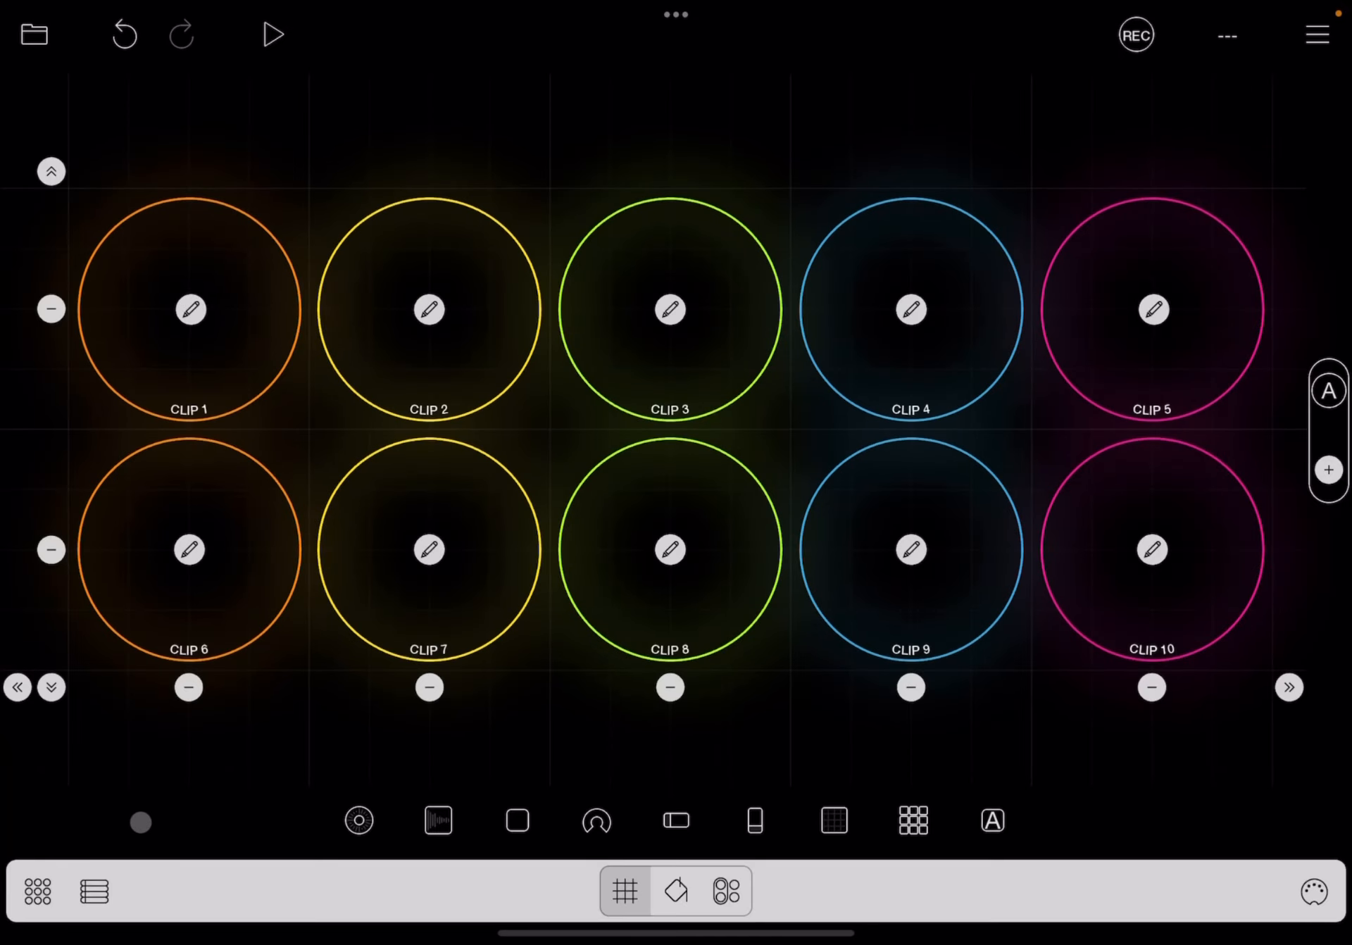
pyautogui.click(50, 550)
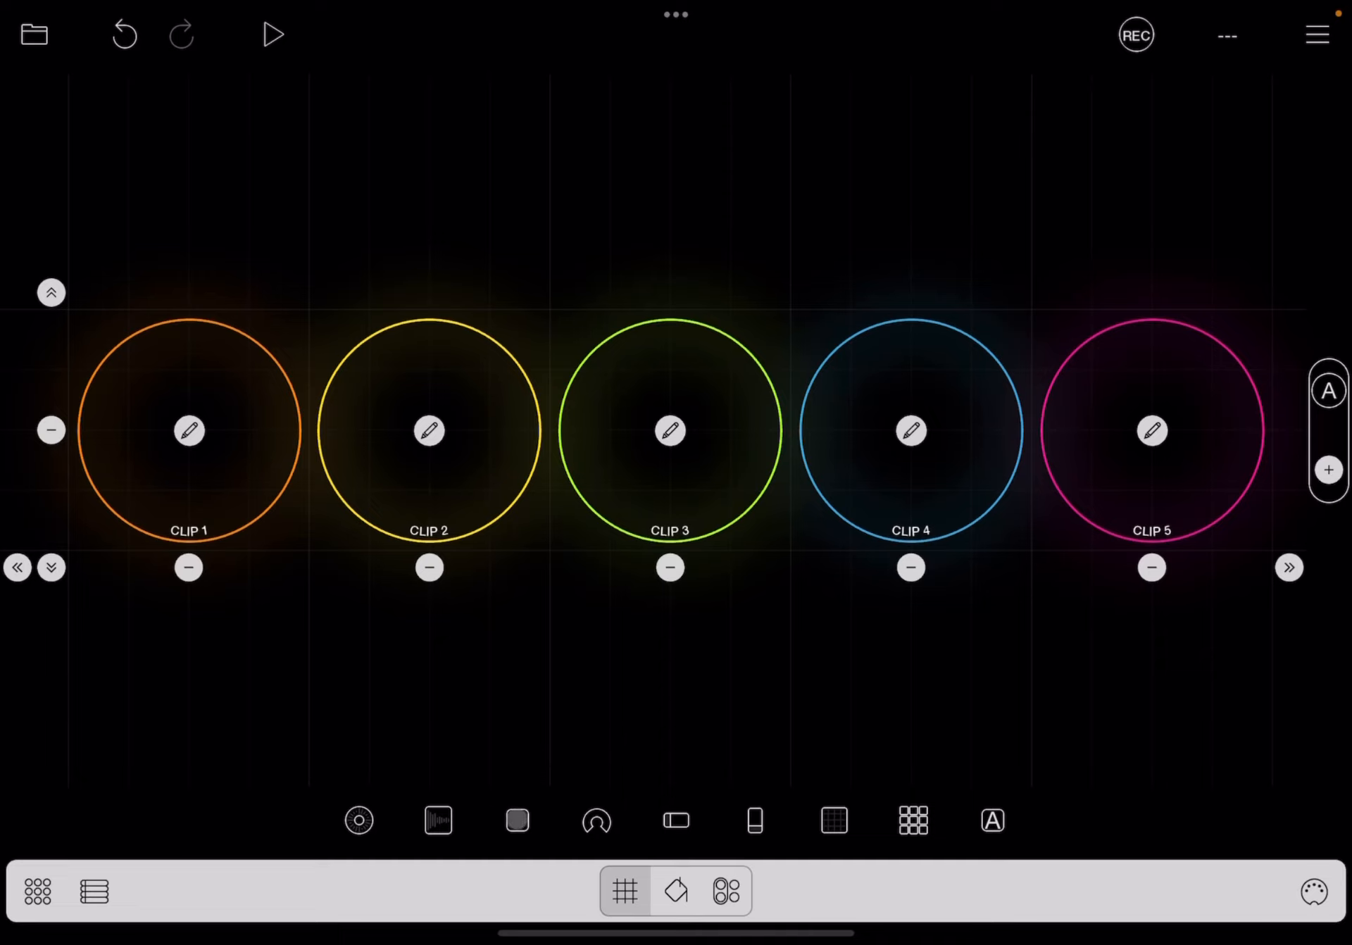
# Add a square button widget in a new row and place it under CLIP 2 at full size
pyautogui.moveTo(527, 817); pyautogui.dragTo(187, 632)
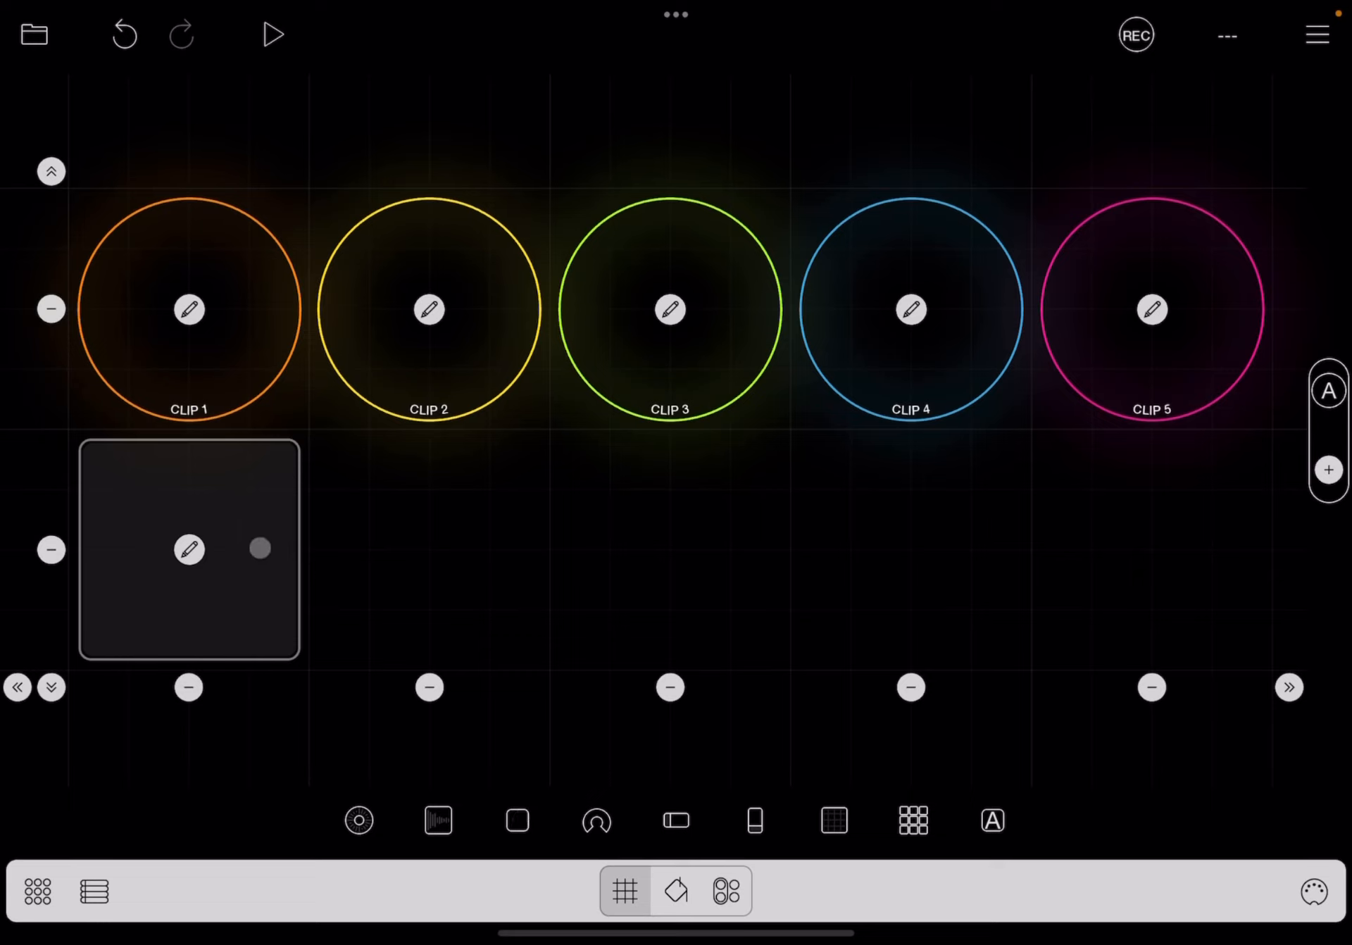
pyautogui.moveTo(255, 551); pyautogui.dragTo(493, 549)
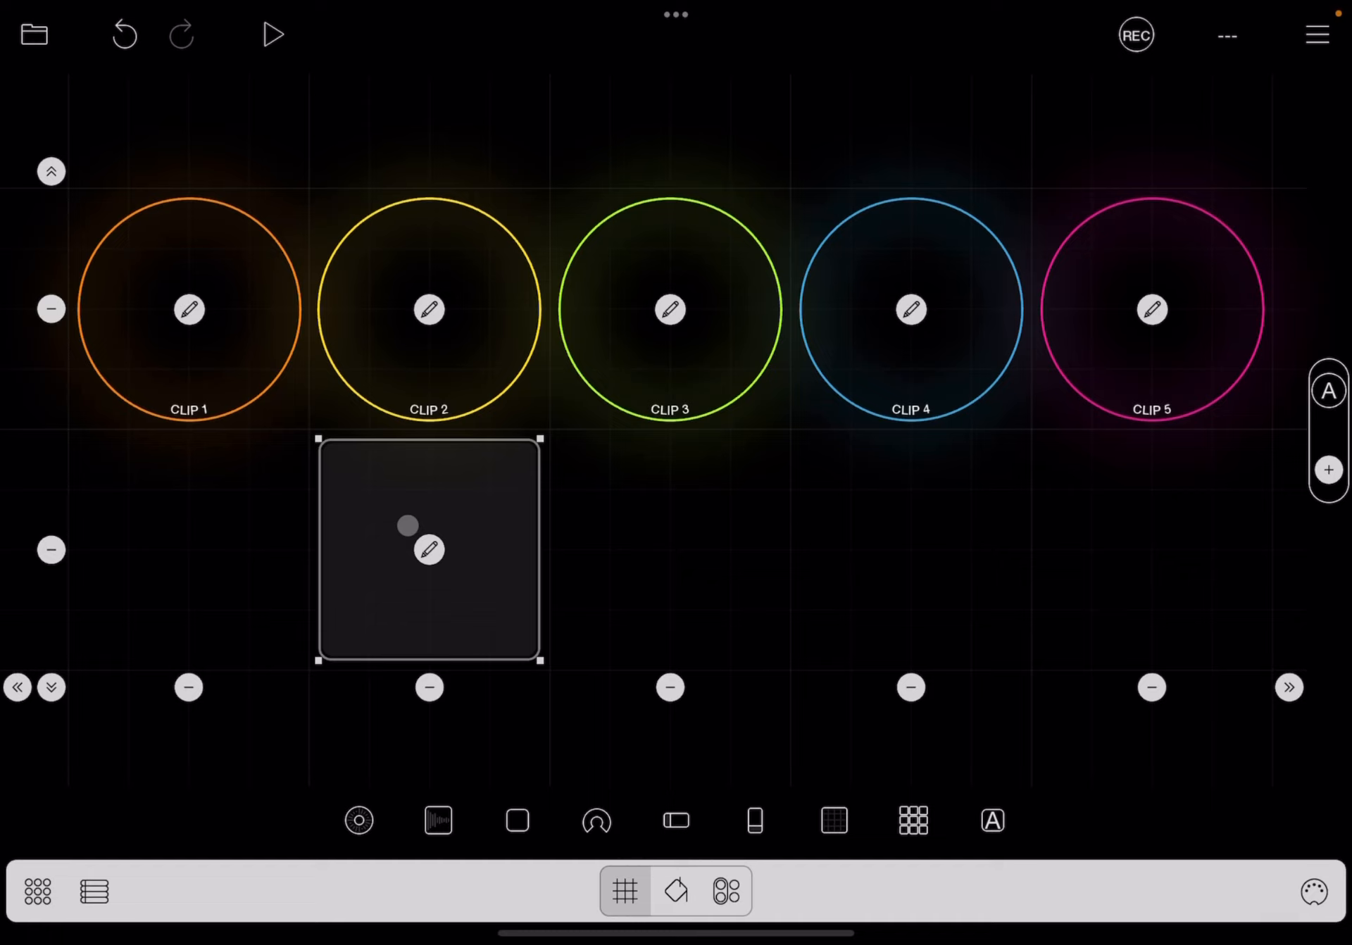
pyautogui.click(438, 481)
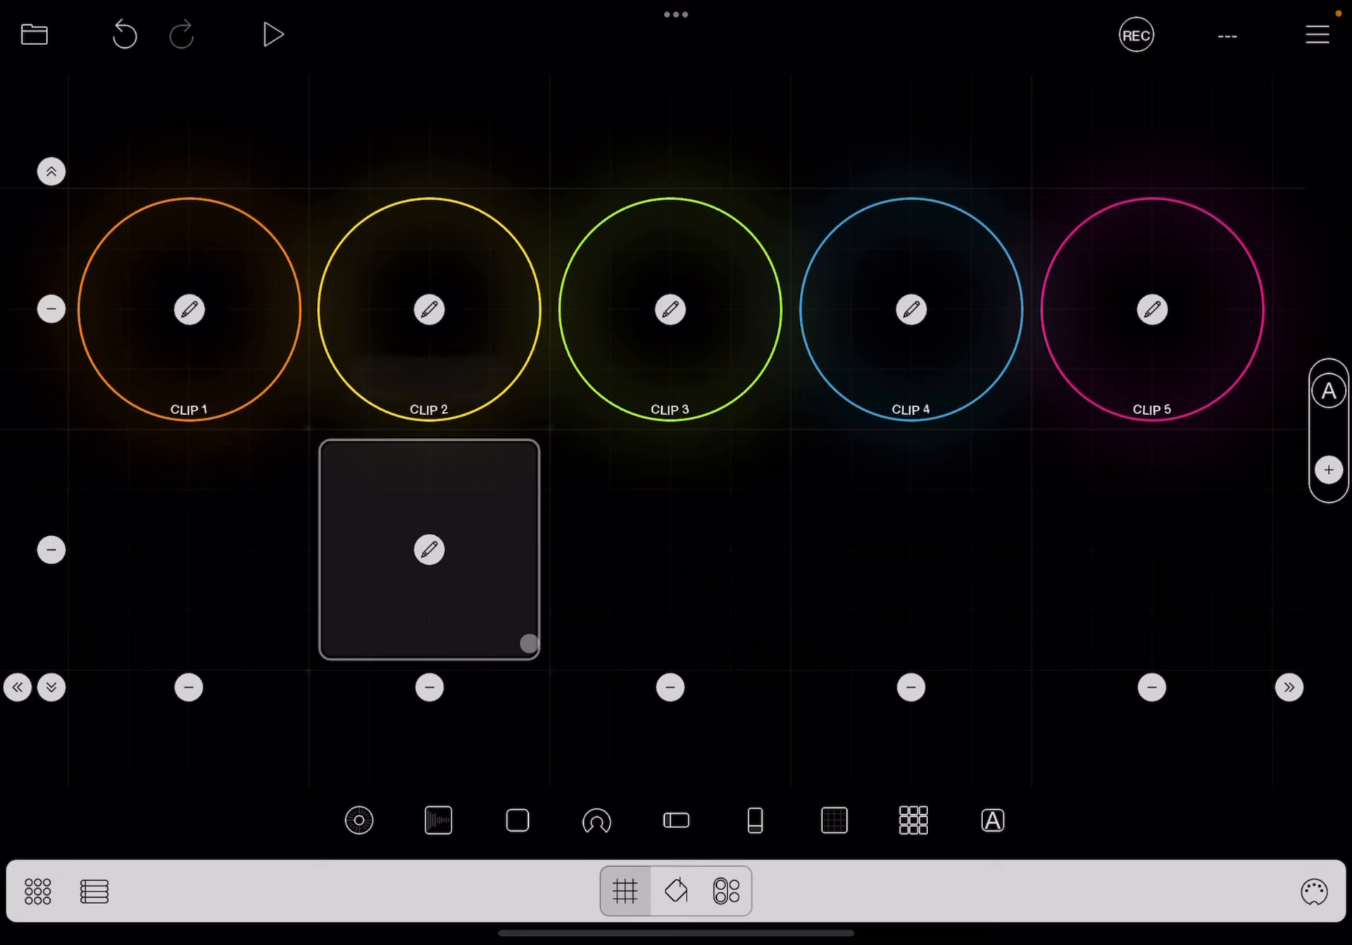
pyautogui.click(528, 643)
pyautogui.moveTo(539, 658)
pyautogui.mouseDown()
pyautogui.moveTo(471, 592)
pyautogui.moveTo(539, 655)
pyautogui.mouseUp()
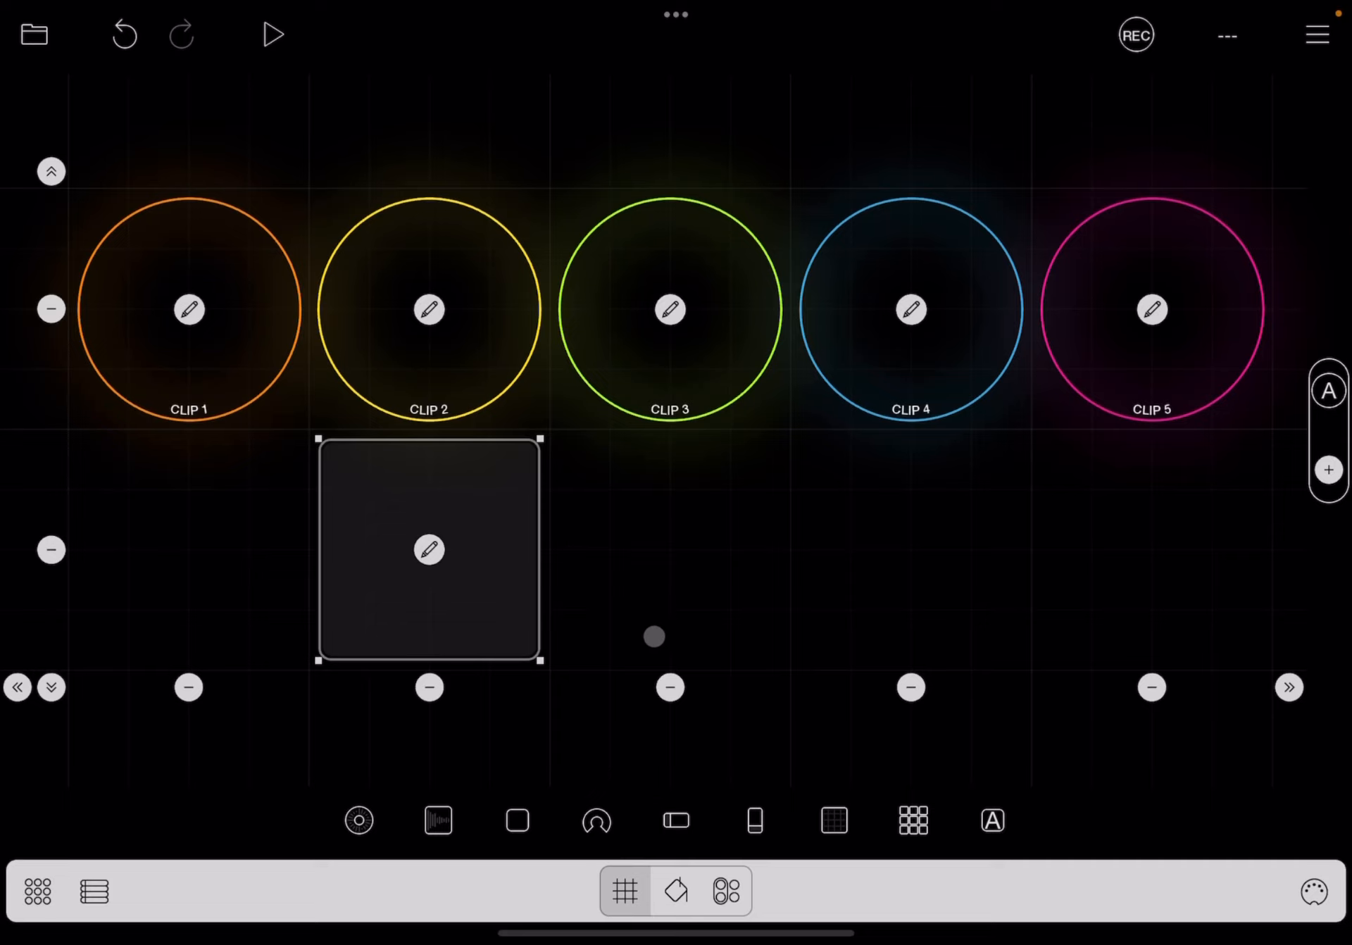
pyautogui.click(610, 656)
# Copy the button and paste copies under CLIP 3 and CLIP 4, then finish editing
pyautogui.click(485, 593)
pyautogui.click(667, 493)
pyautogui.click(669, 460)
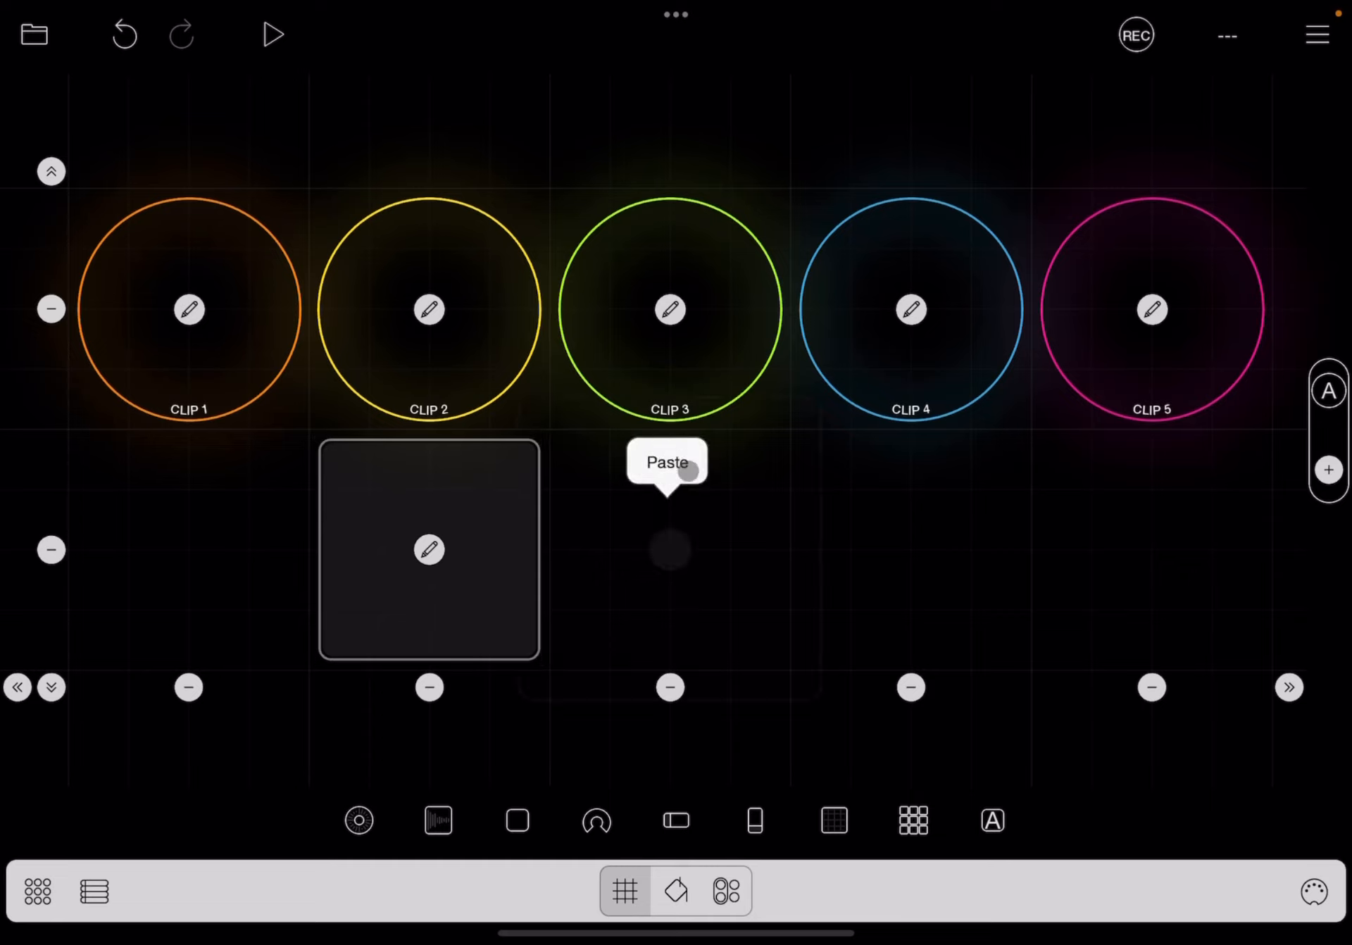
pyautogui.click(876, 527)
pyautogui.click(912, 457)
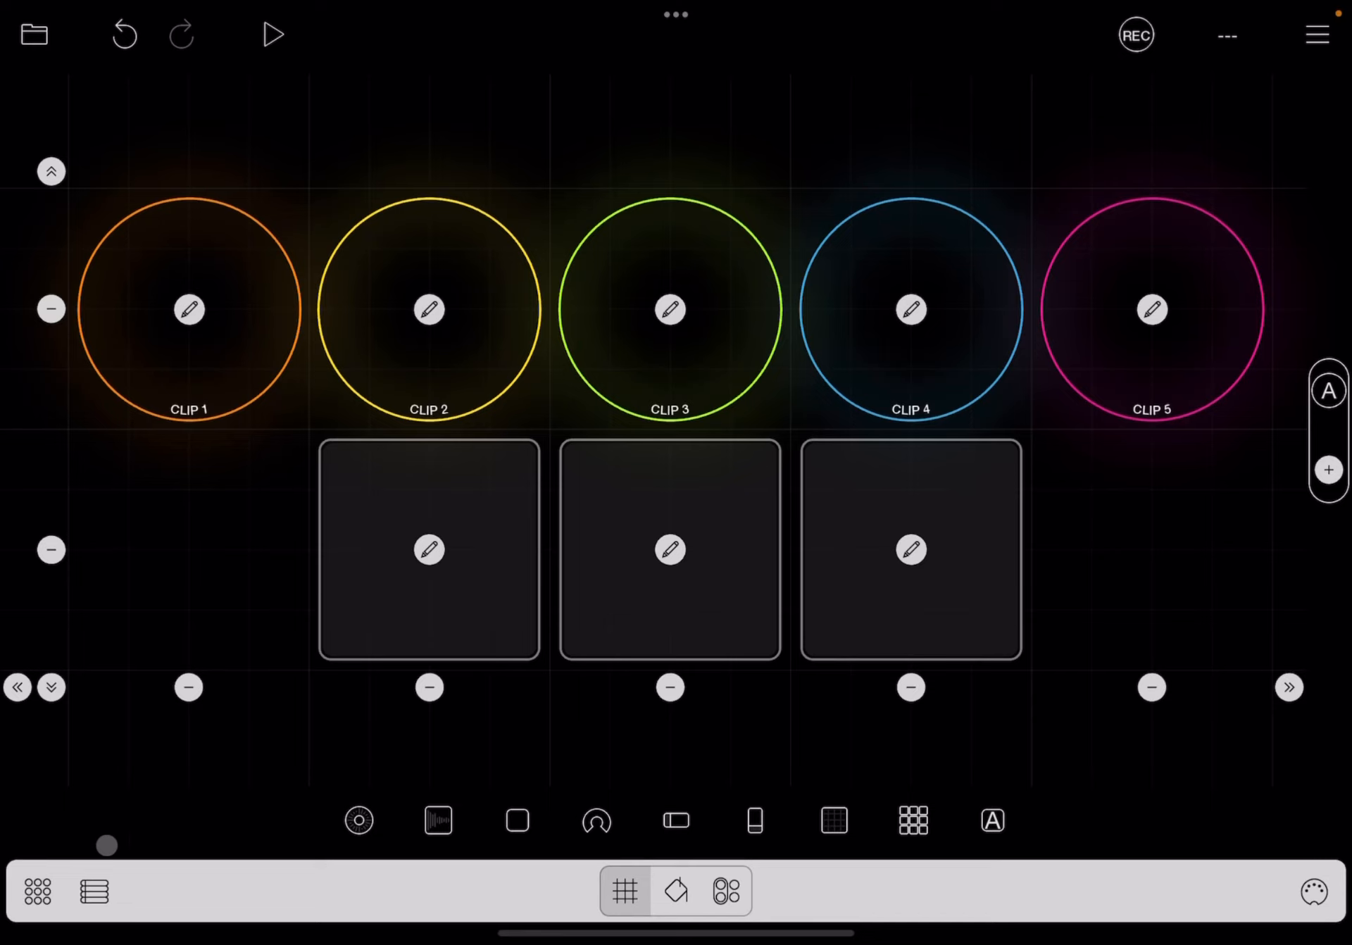
pyautogui.click(38, 893)
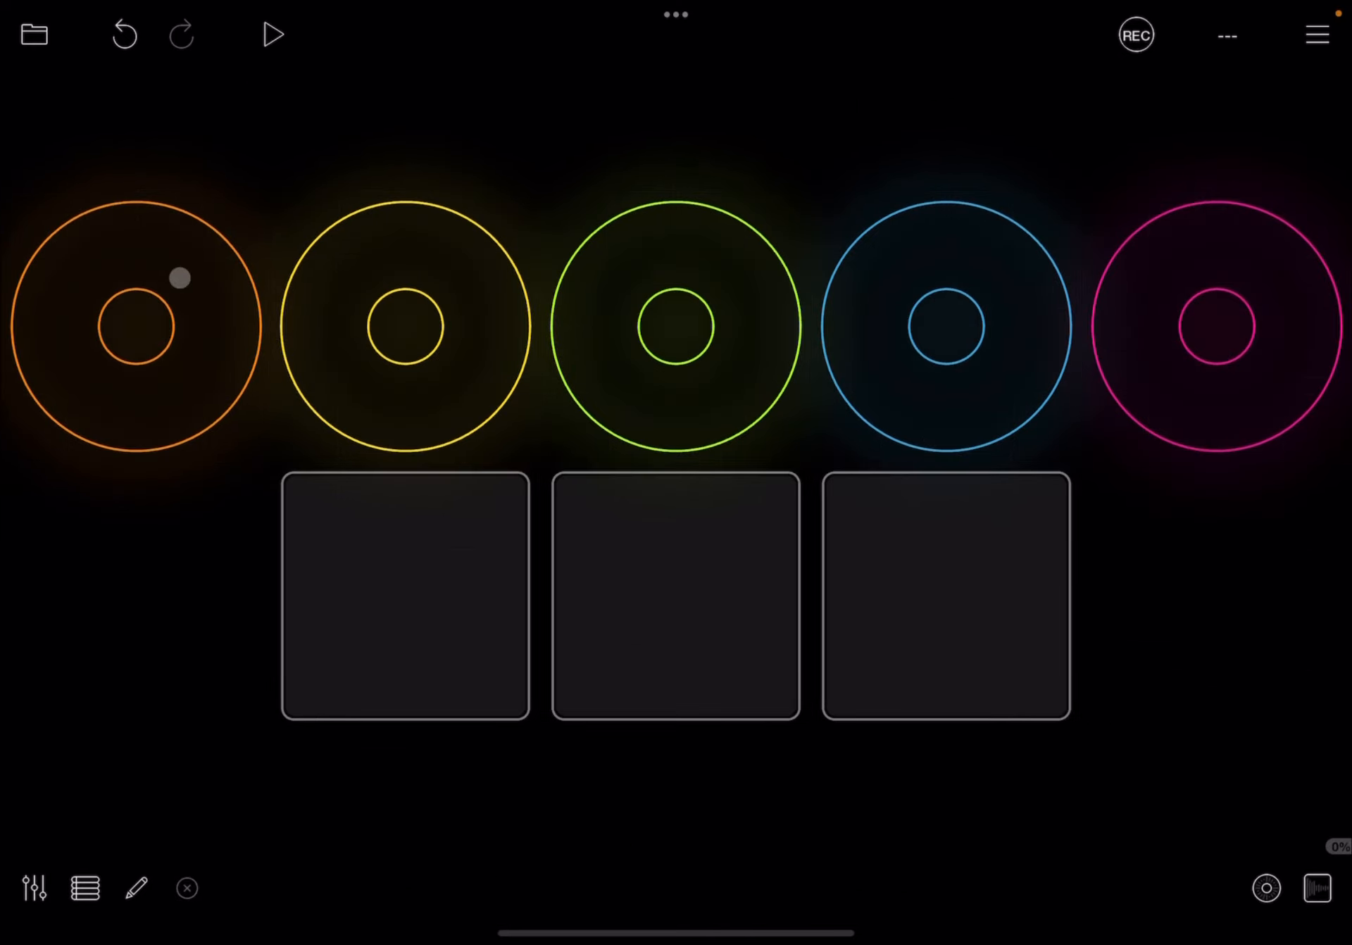
# Import the Kick sample from the document picker into the orange clip after previewing it
pyautogui.click(222, 257)
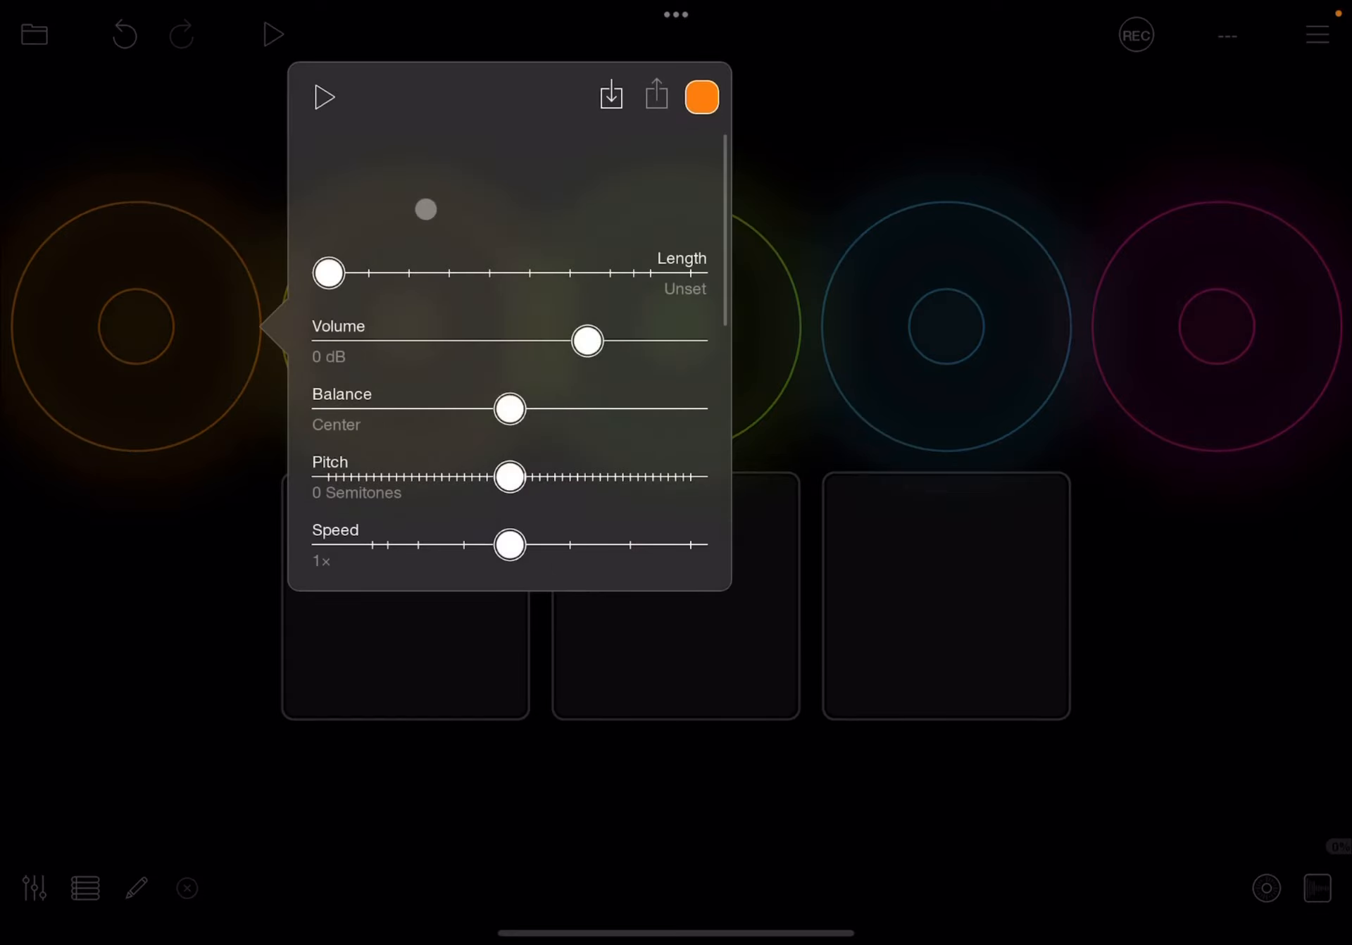
pyautogui.click(600, 112)
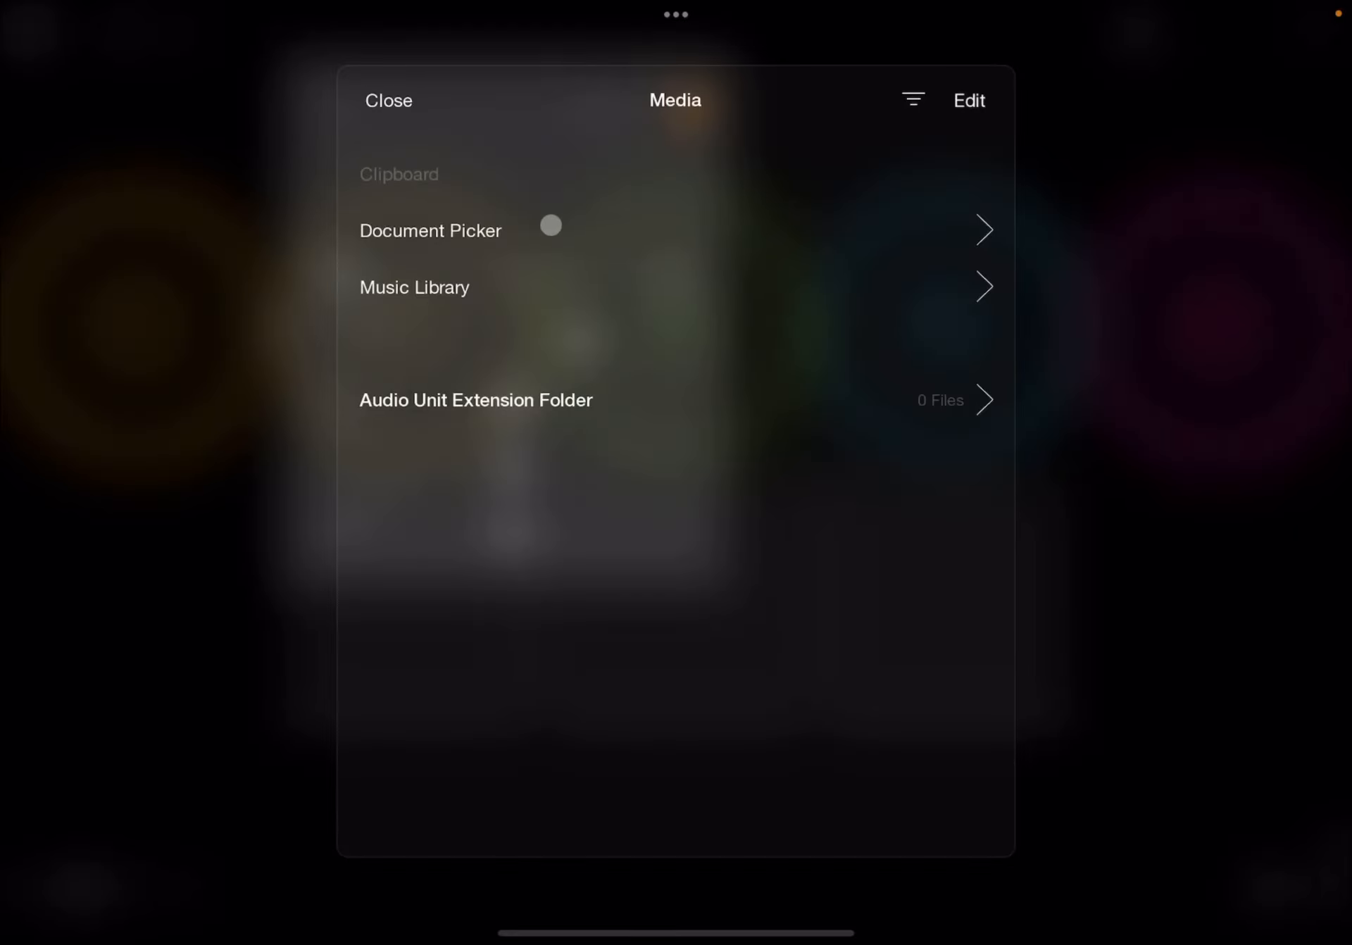
pyautogui.click(549, 223)
pyautogui.click(412, 241)
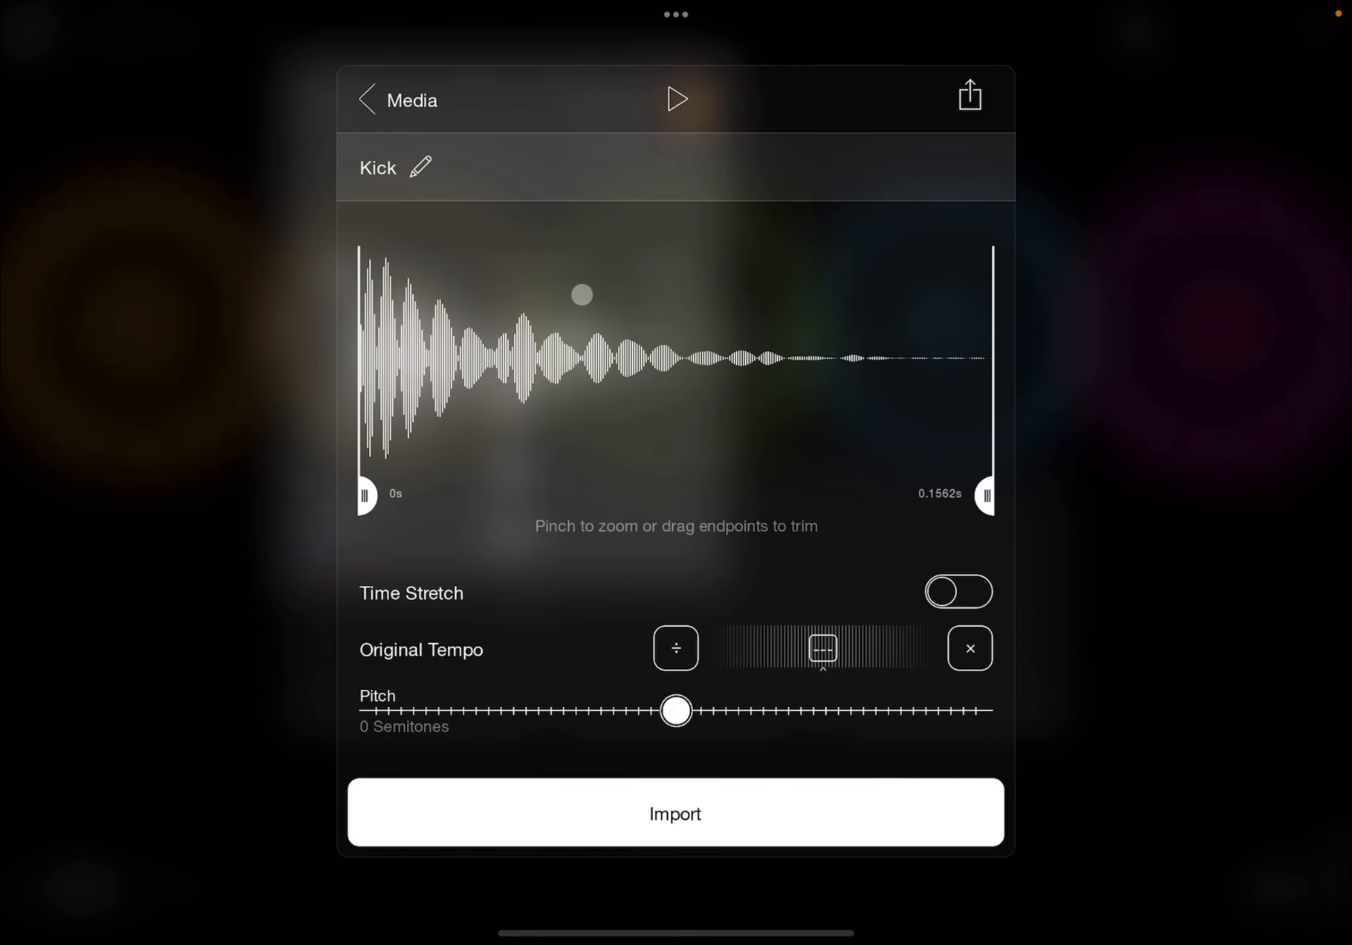
pyautogui.click(680, 97)
pyautogui.click(676, 836)
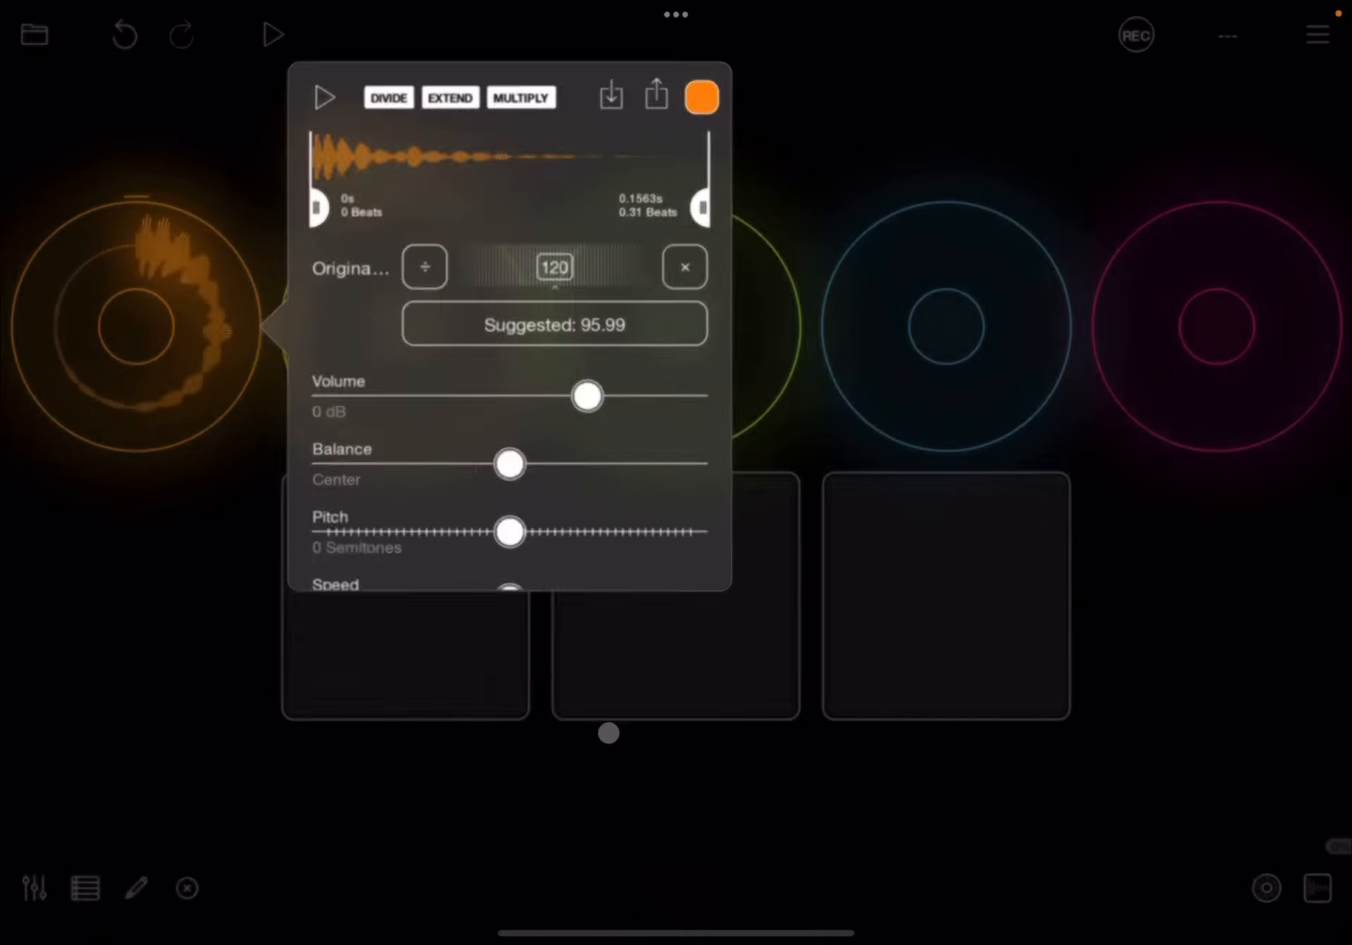
pyautogui.click(235, 541)
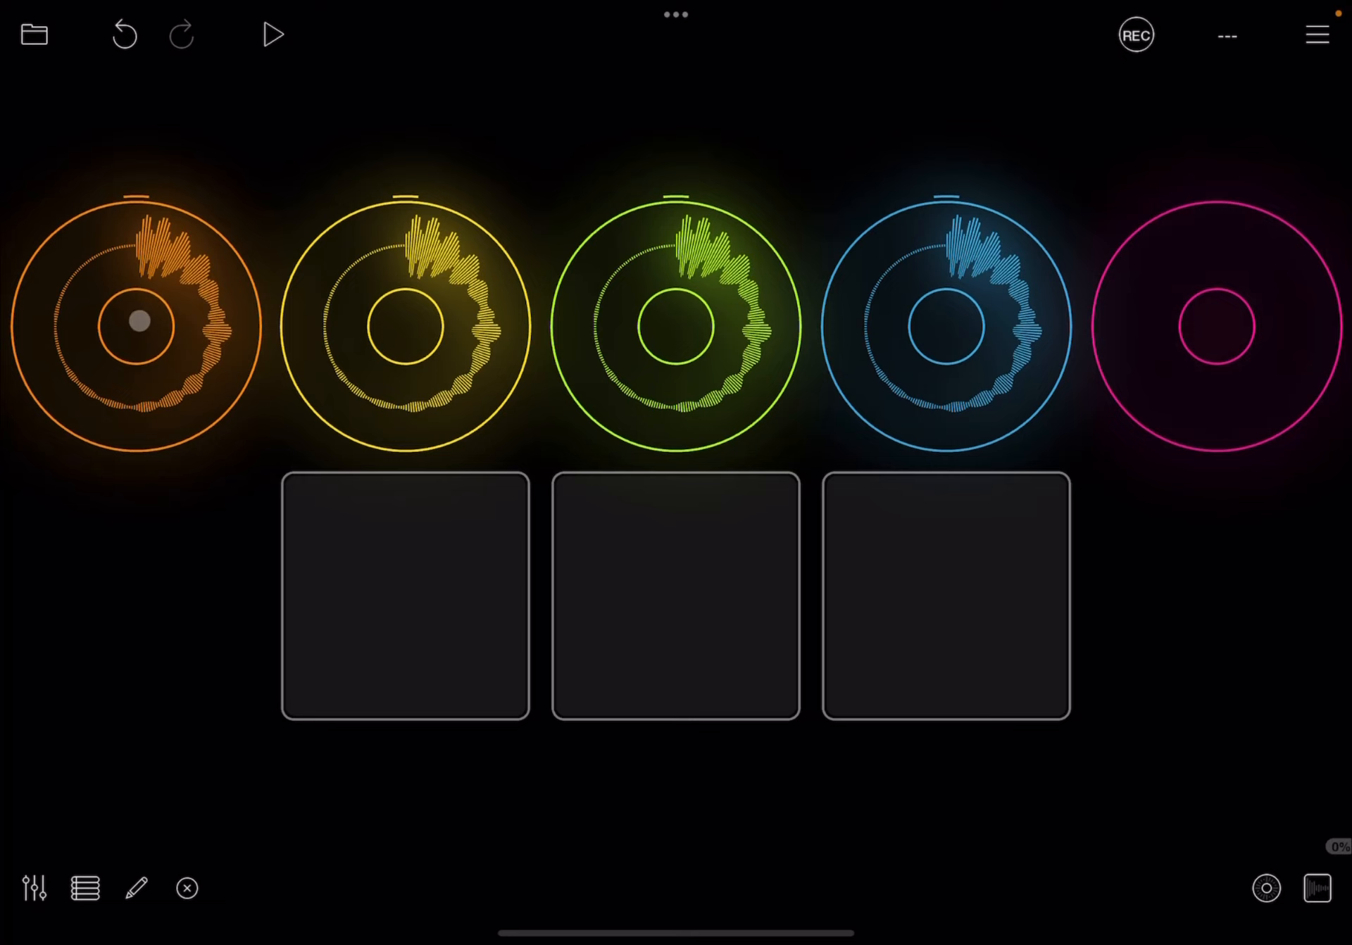
# Inspect the orange clip's settings and play it, showing 0.31 beats at tempo 120
pyautogui.click(138, 320)
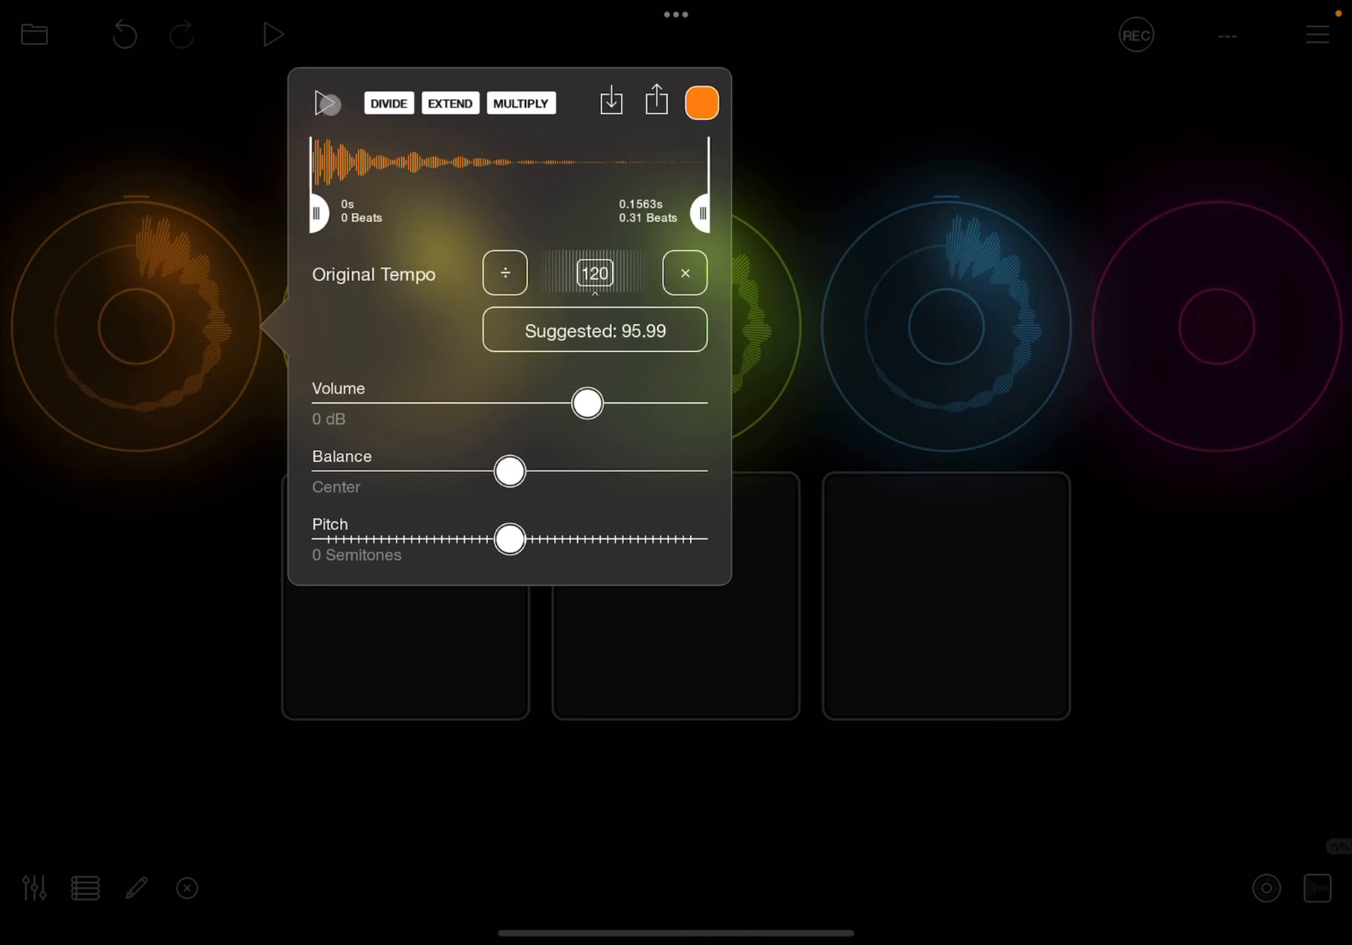
pyautogui.click(327, 103)
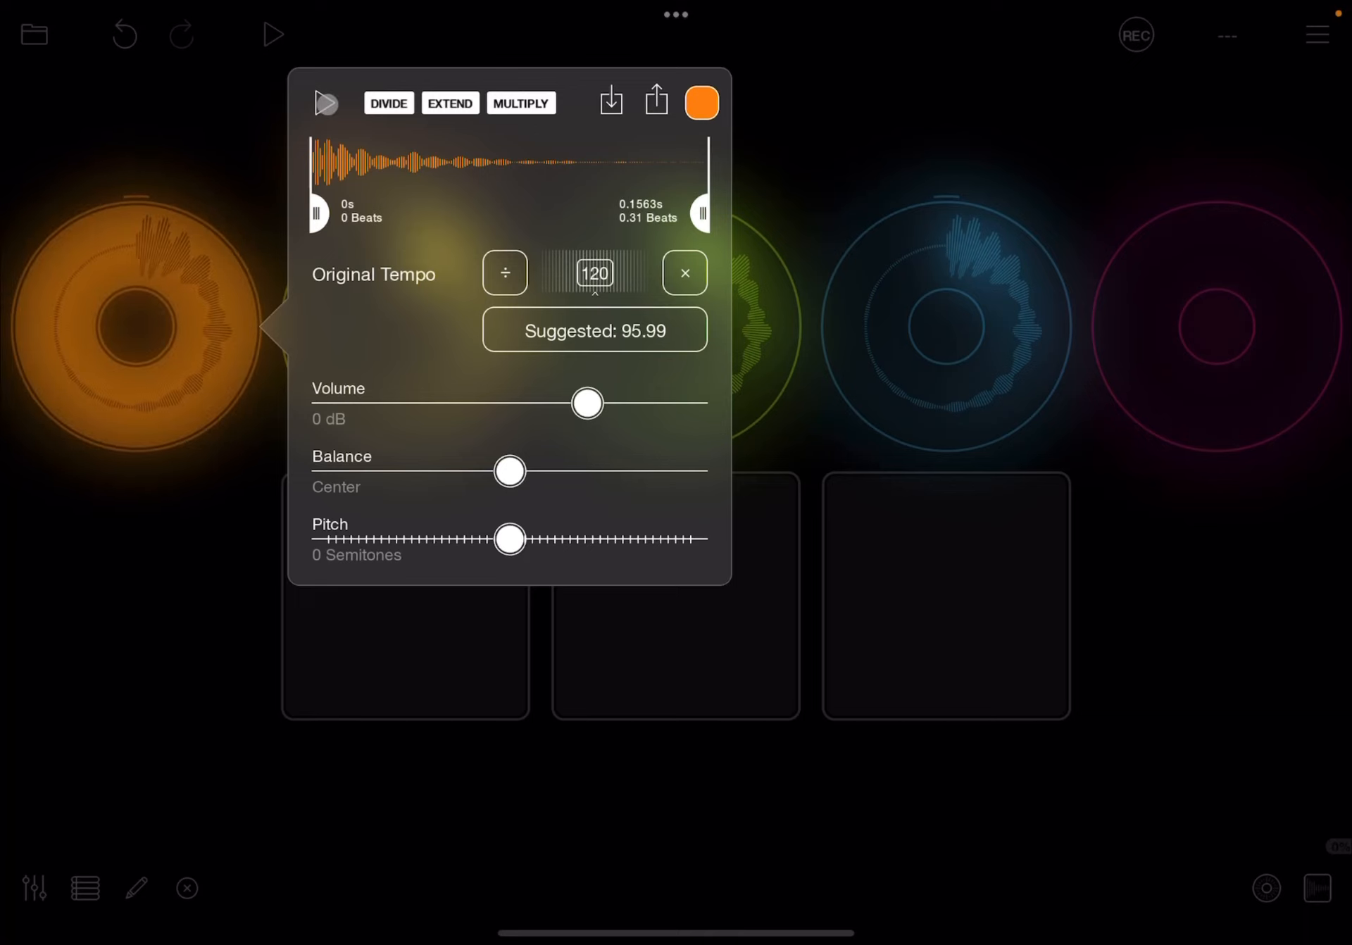
pyautogui.click(240, 86)
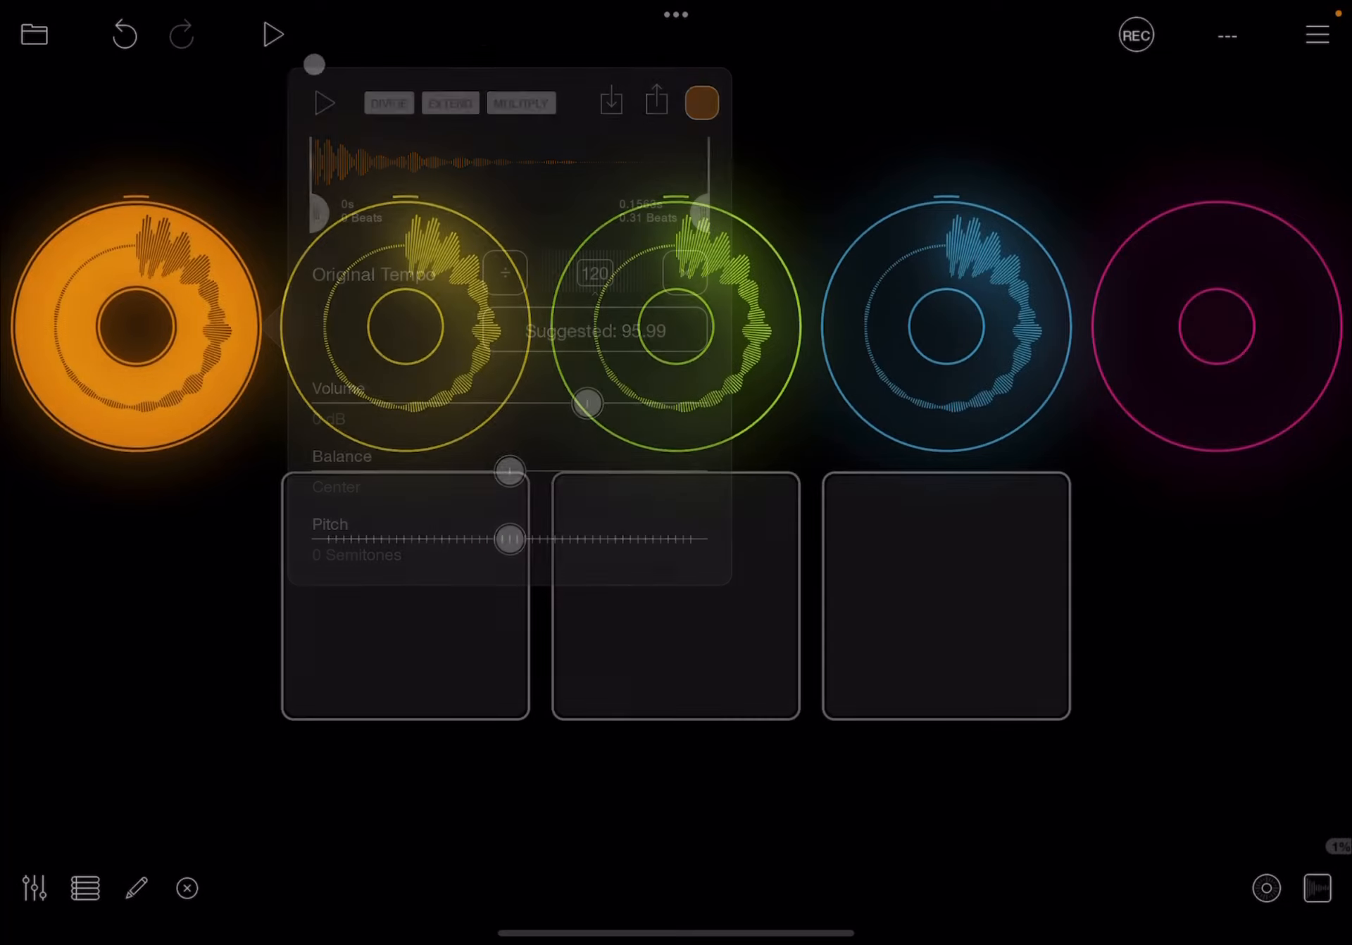
# In the tempo settings set the loop length to 1 bar and keep the tempo at 120
pyautogui.click(1246, 33)
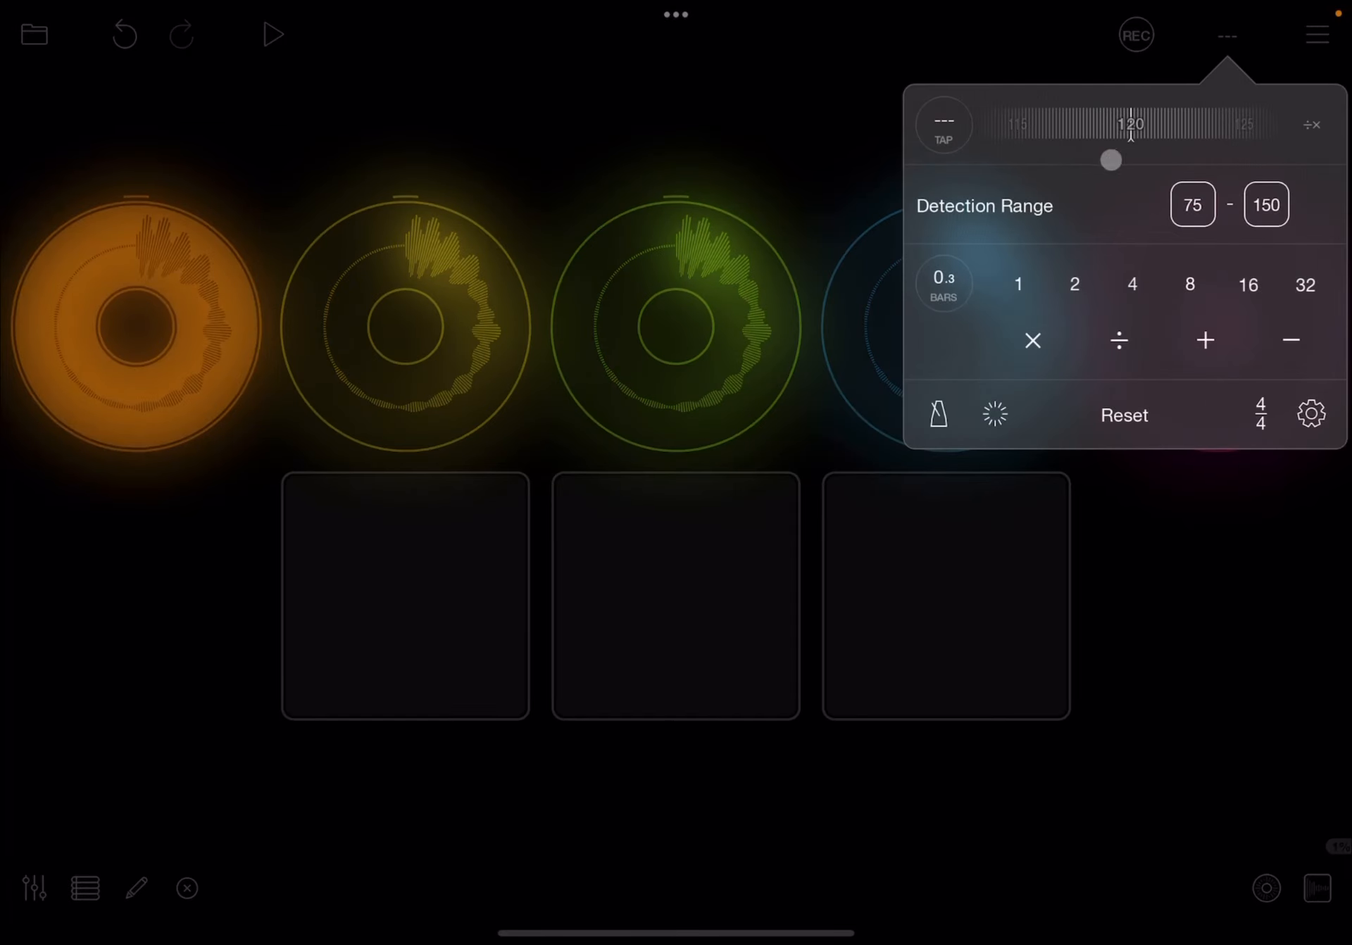
pyautogui.click(1022, 286)
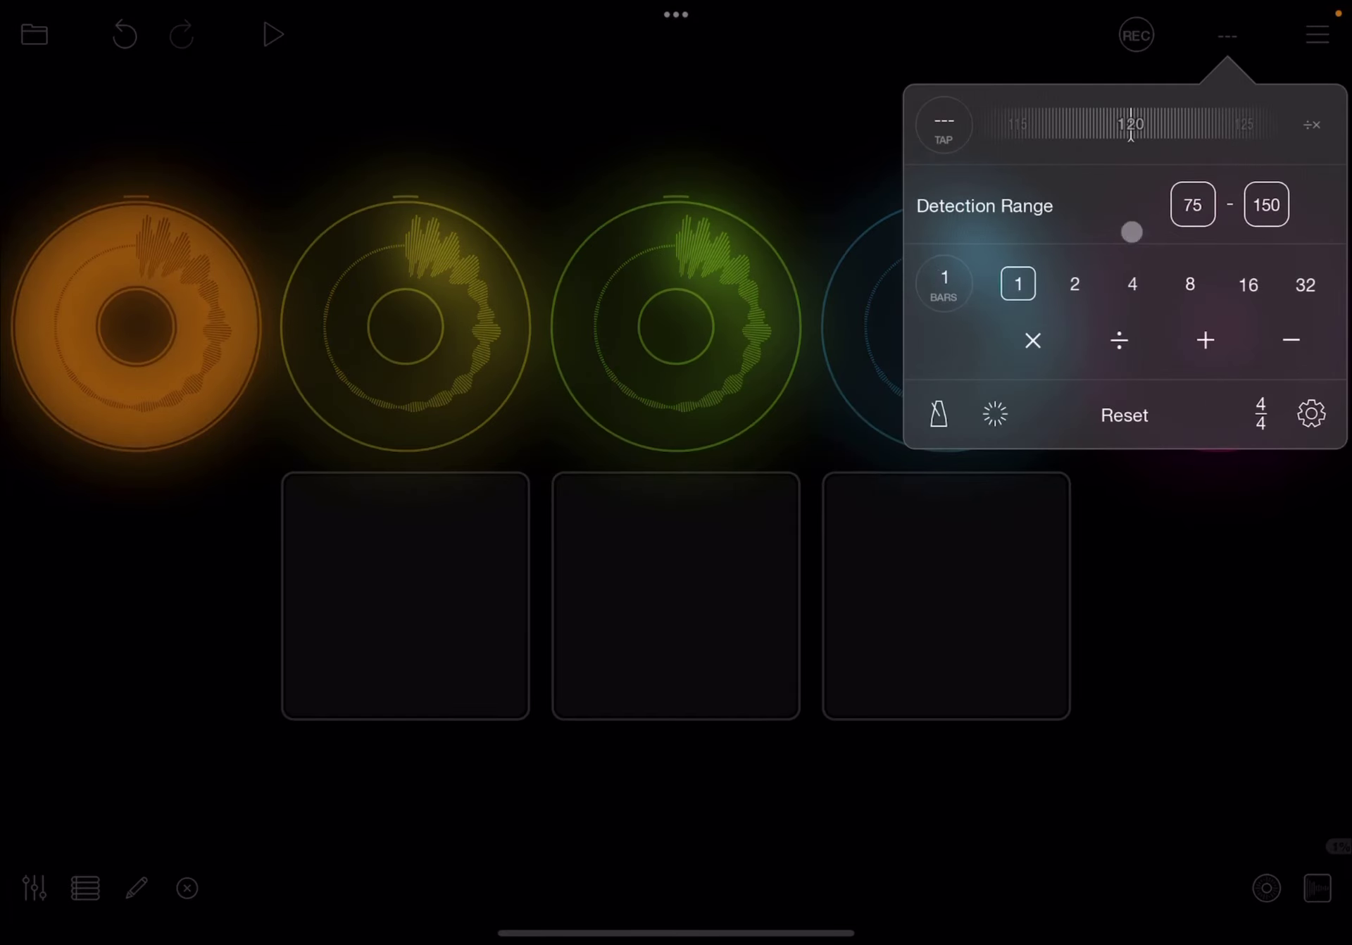
pyautogui.click(1145, 135)
pyautogui.press('Return')
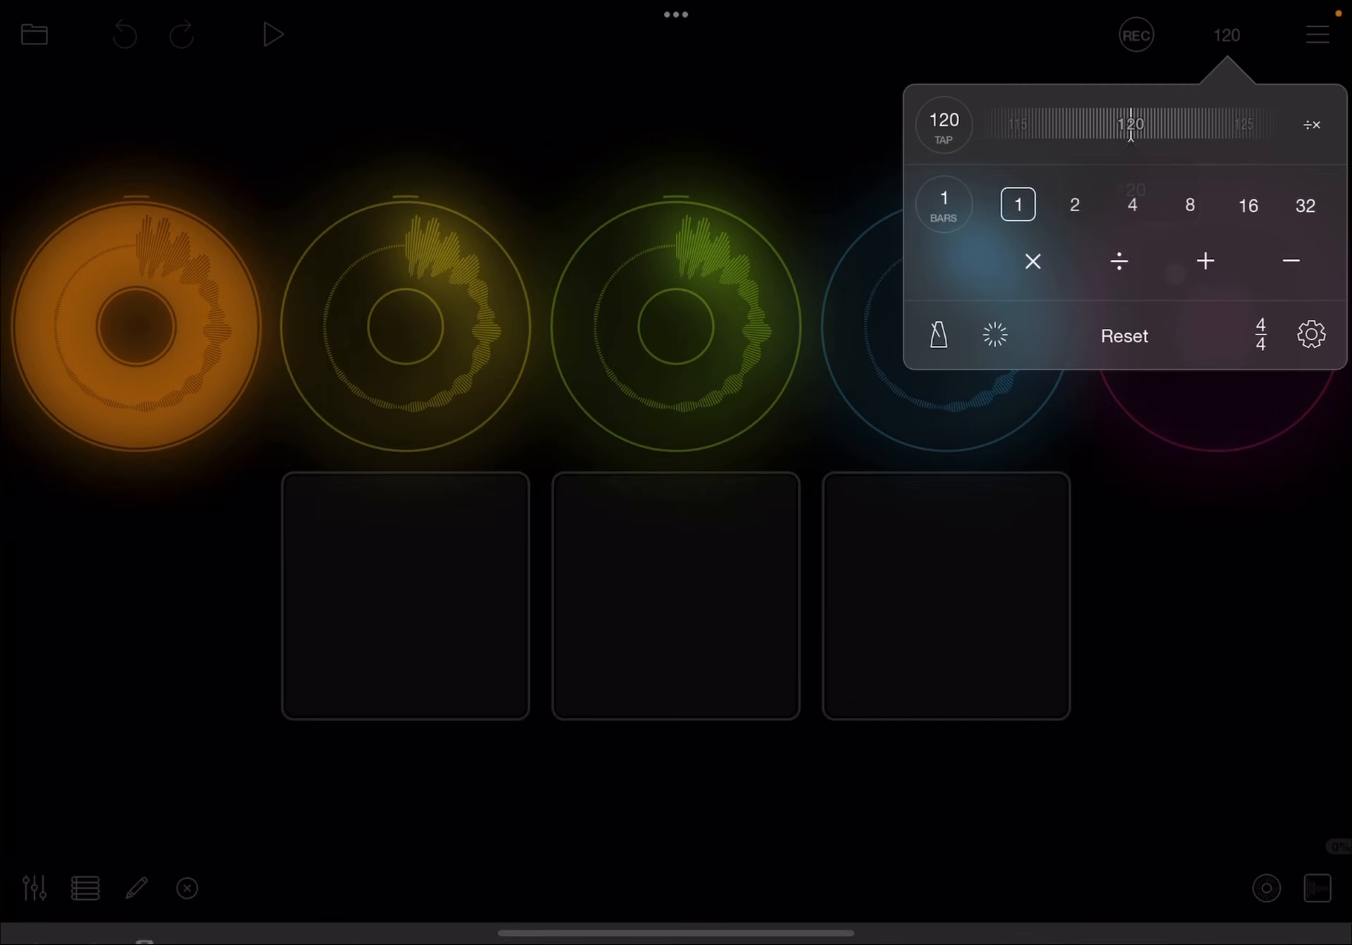
pyautogui.click(283, 132)
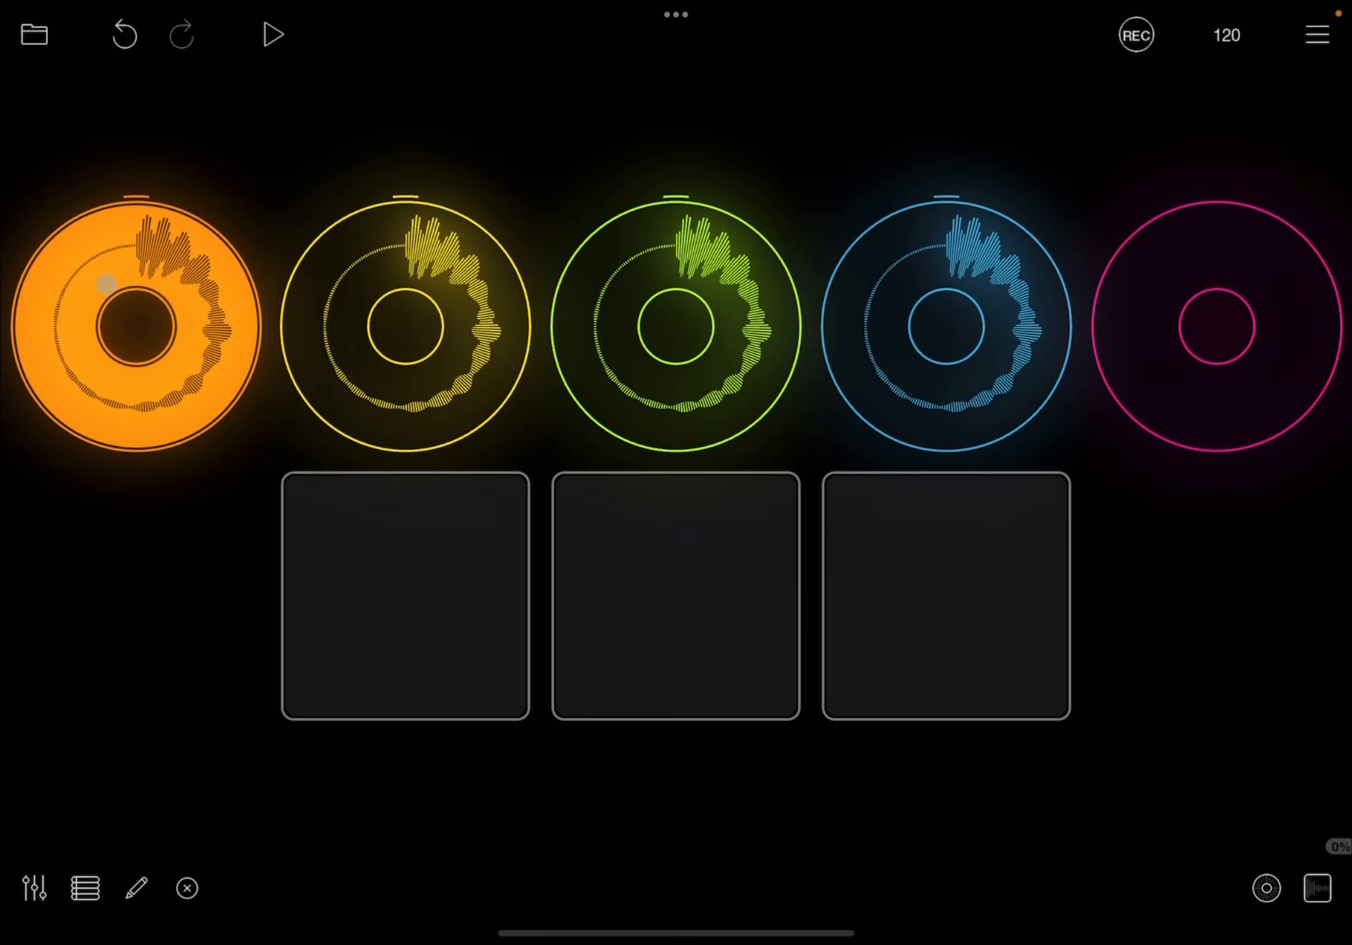
# Stop the orange clip and reopen its settings to audition it
pyautogui.click(111, 282)
pyautogui.click(128, 288)
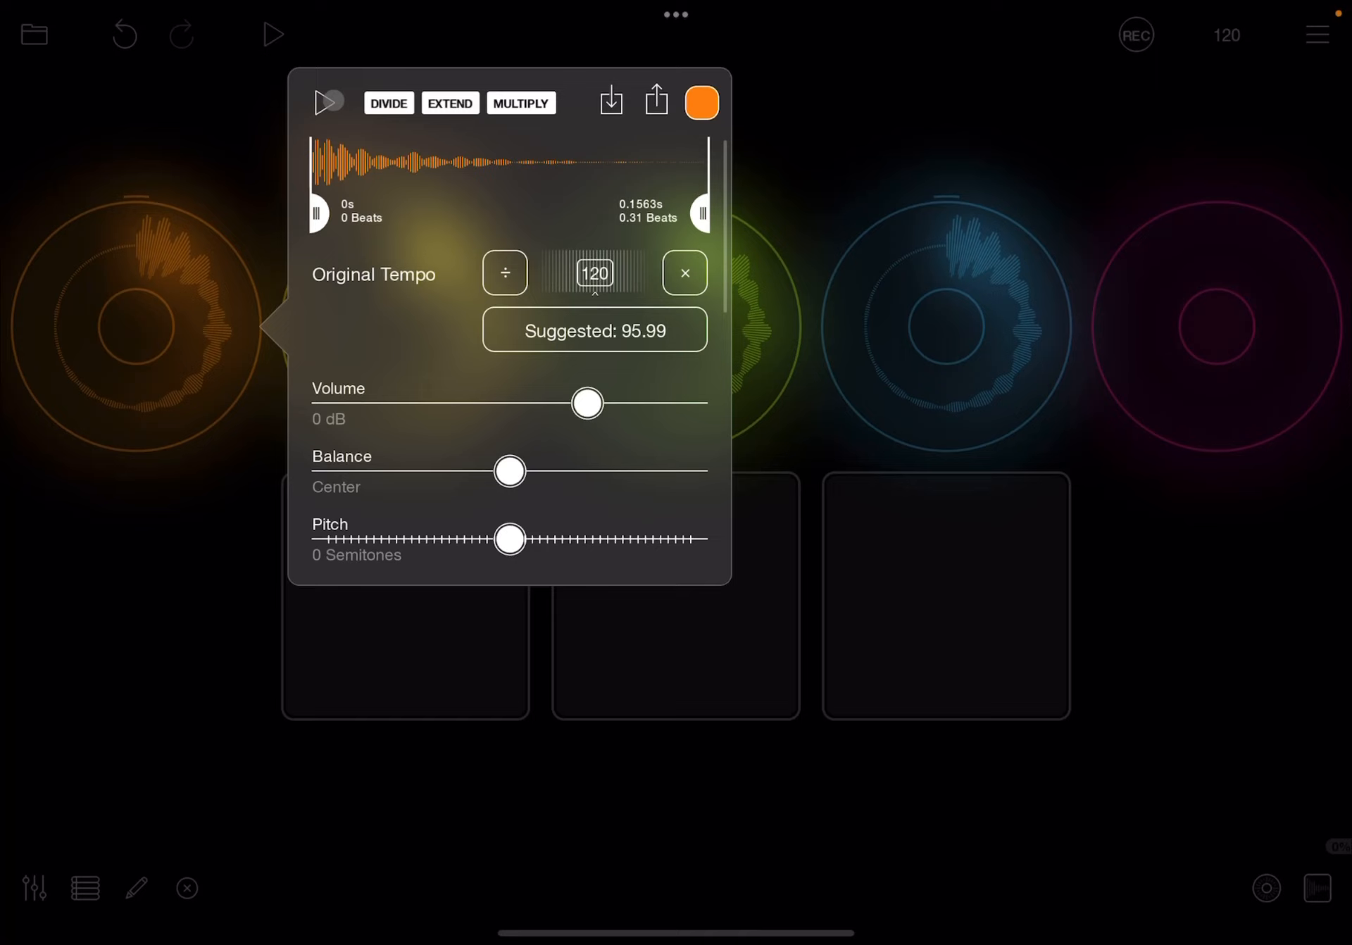
pyautogui.click(325, 103)
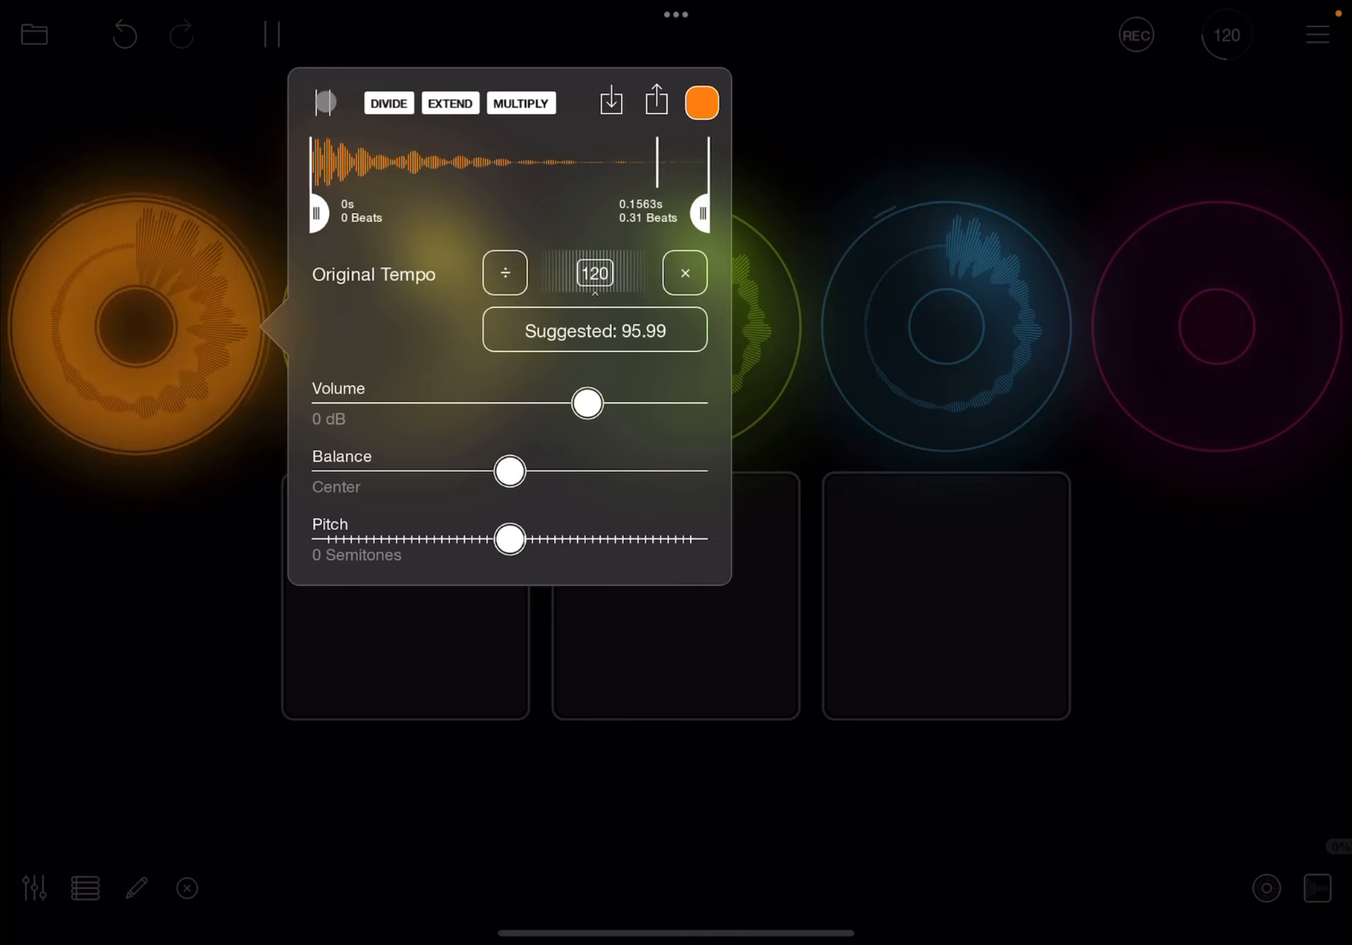
pyautogui.click(326, 103)
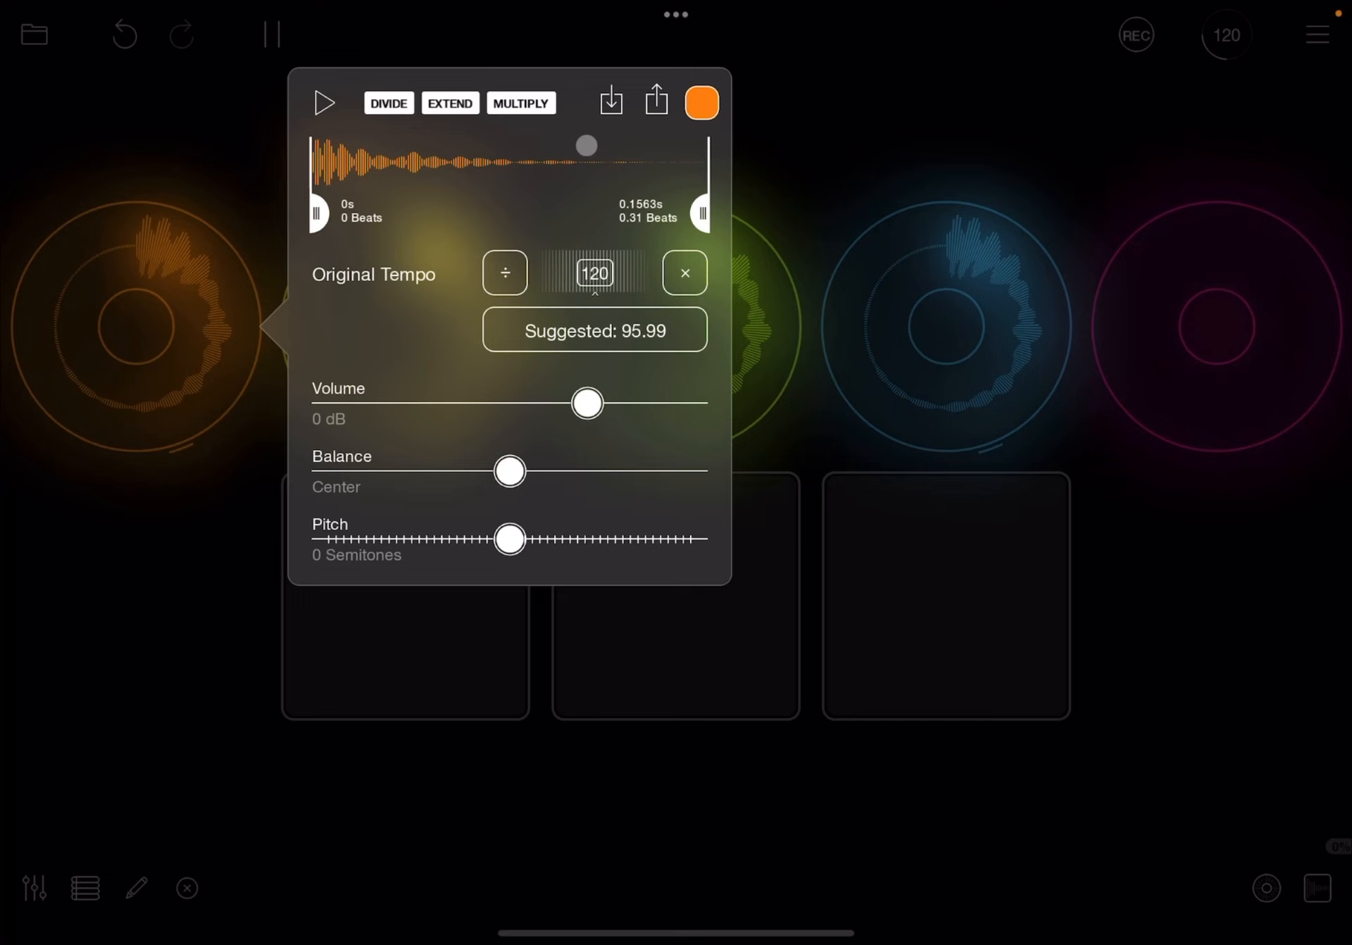
# Extend the orange kick to 0.63 and 1.25 beats, then divide it back down to 0.31 beats
pyautogui.click(466, 103)
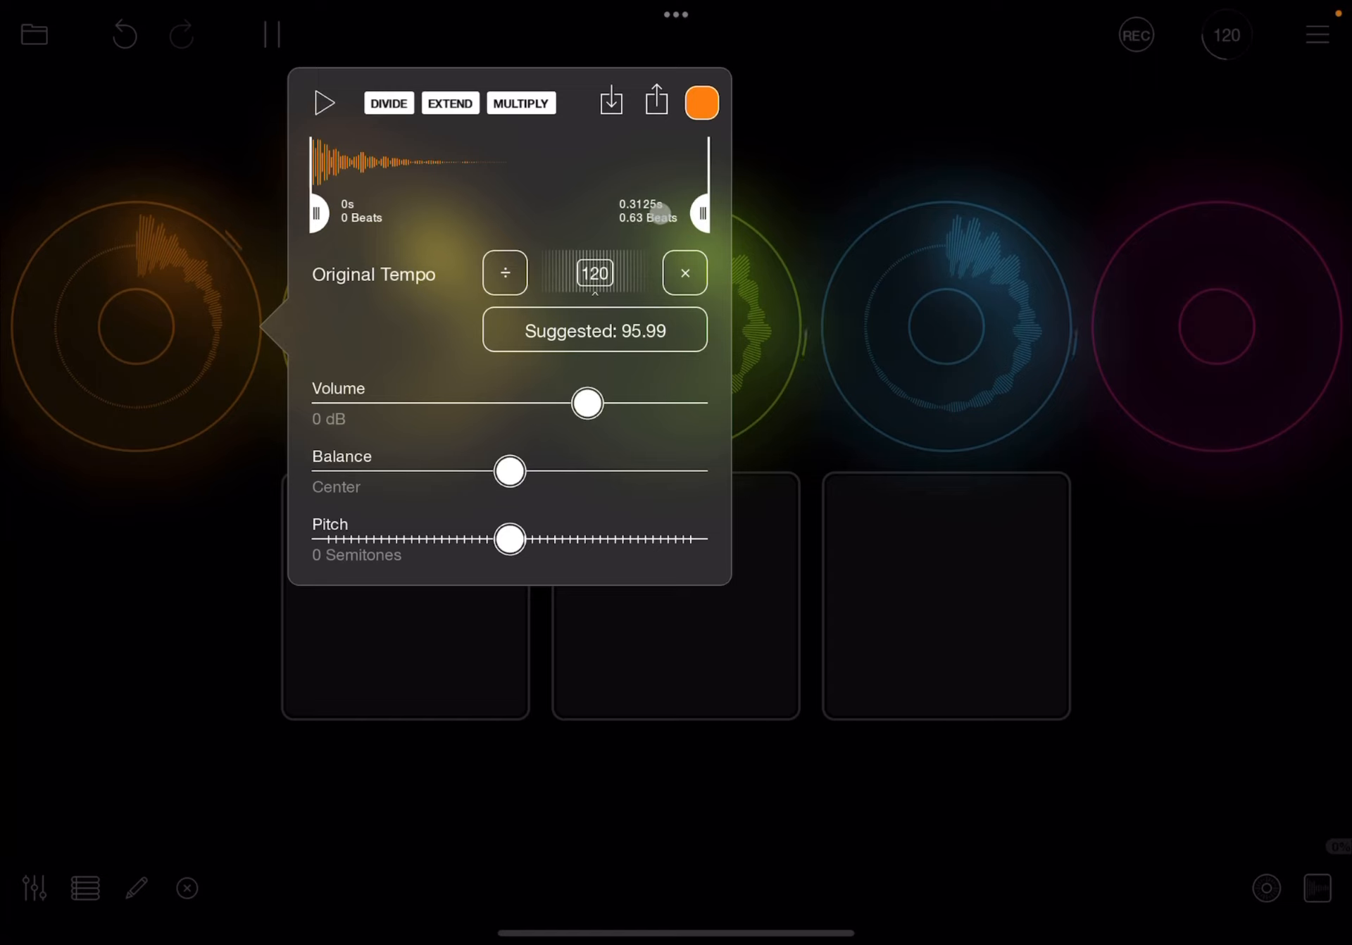
pyautogui.click(463, 103)
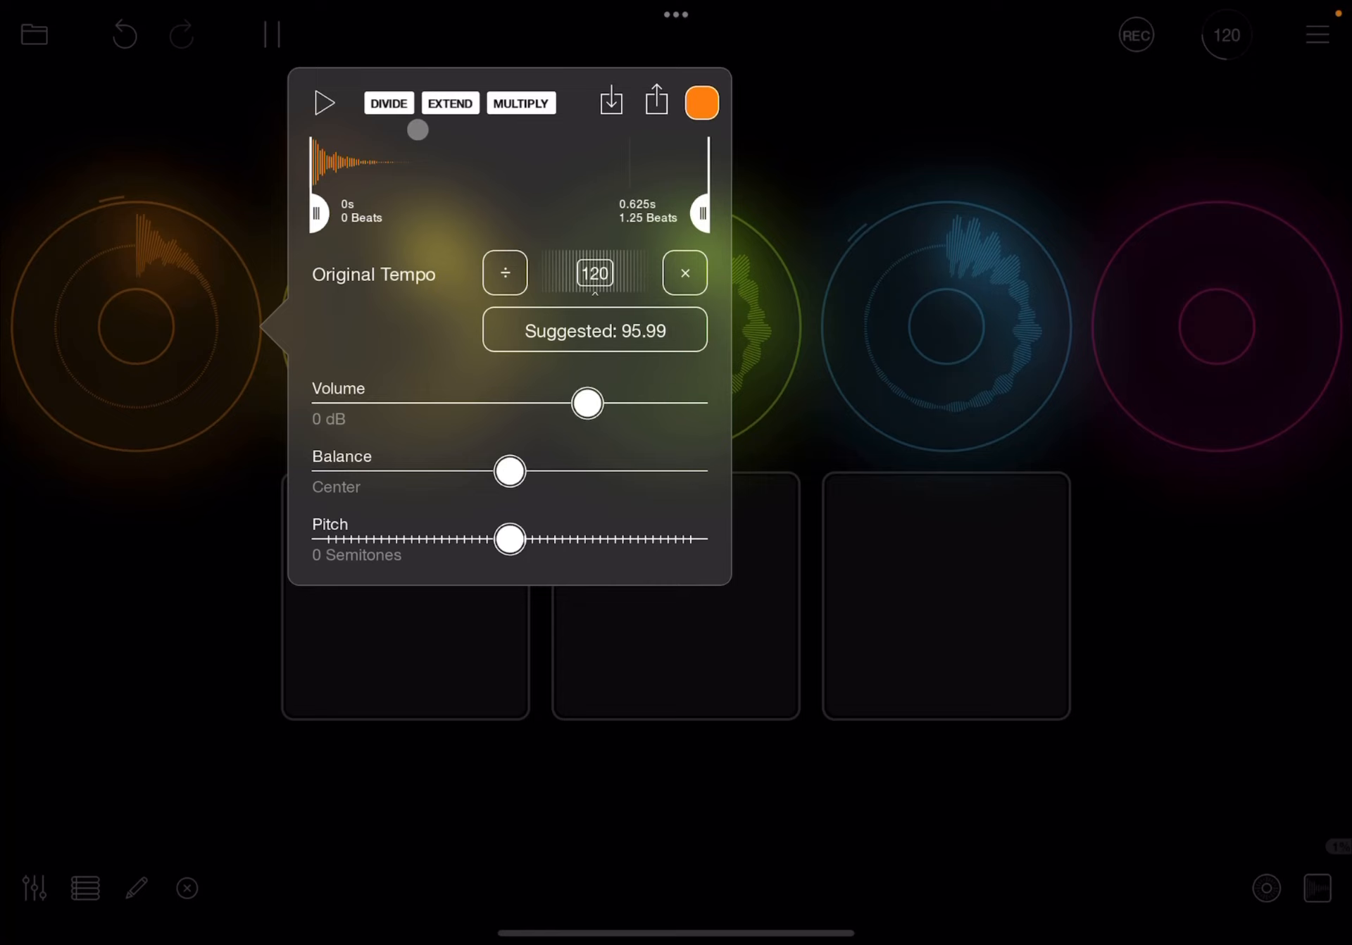
pyautogui.click(390, 104)
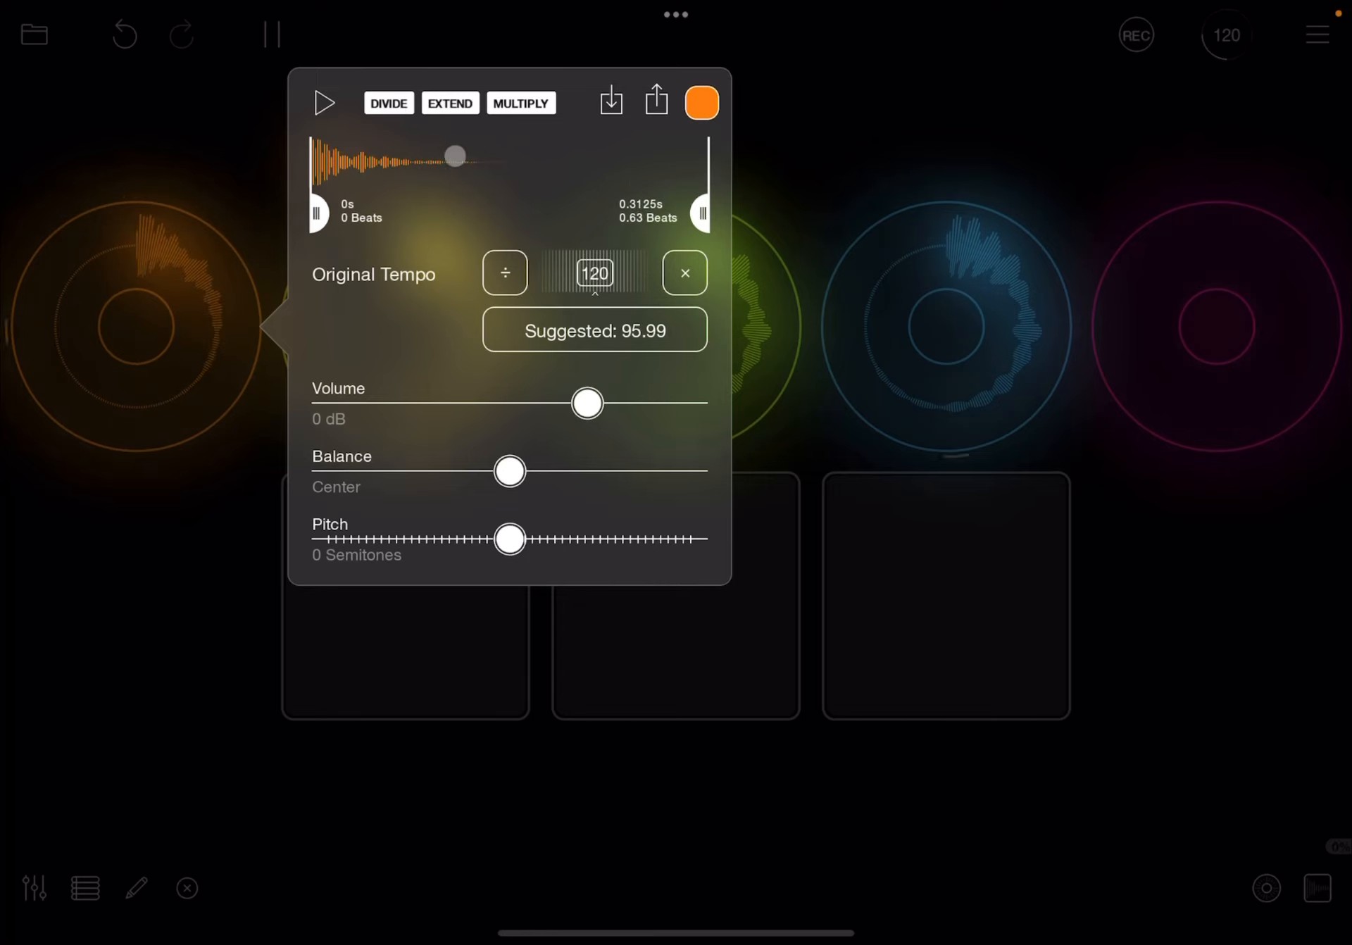
pyautogui.click(391, 105)
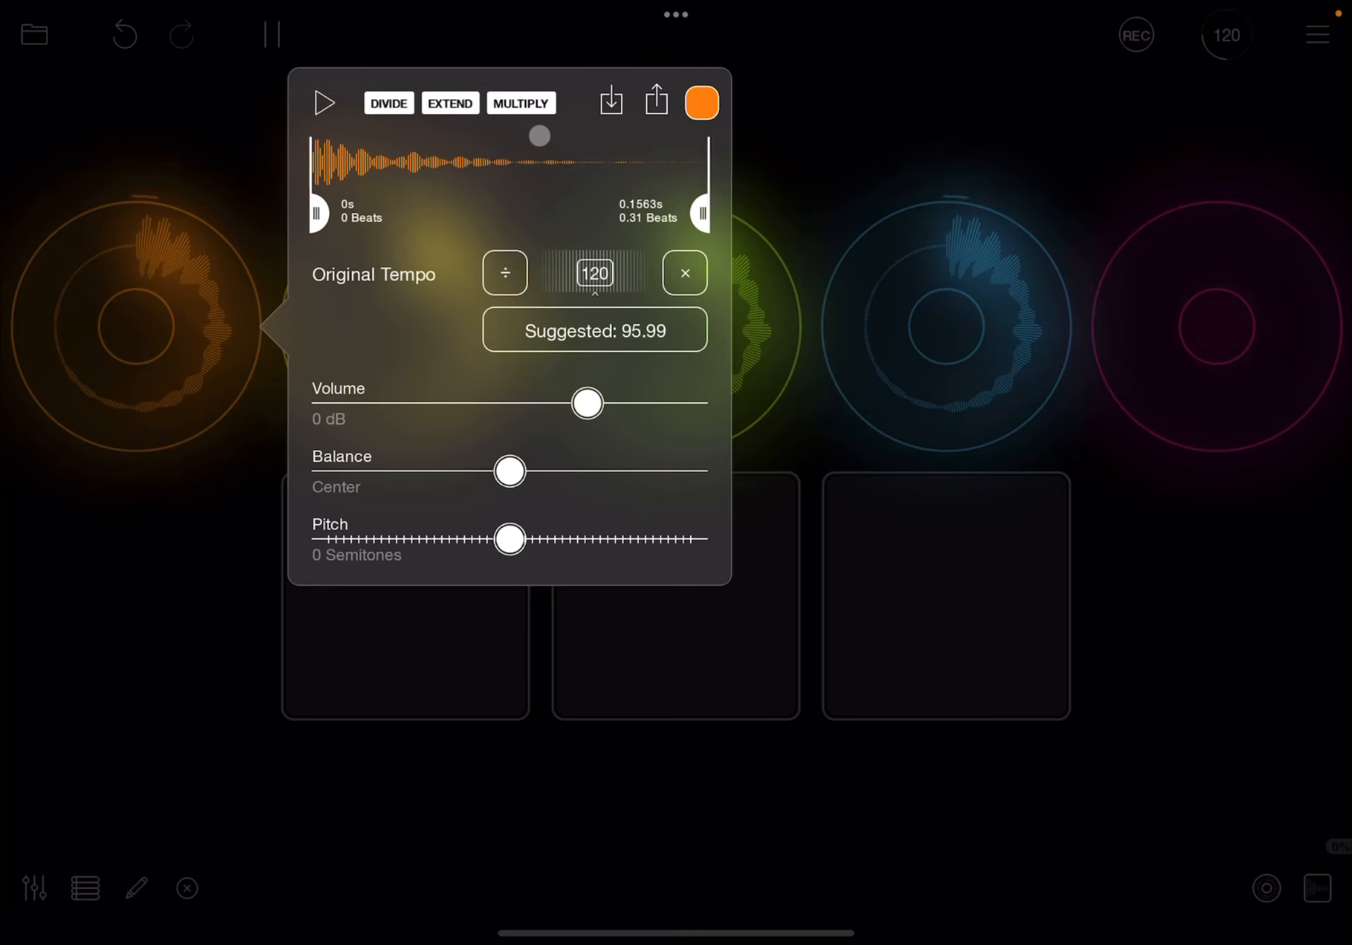
# Multiply the loop to hear the repeated kick, divide back to 0.31 beats and audition it
pyautogui.click(528, 102)
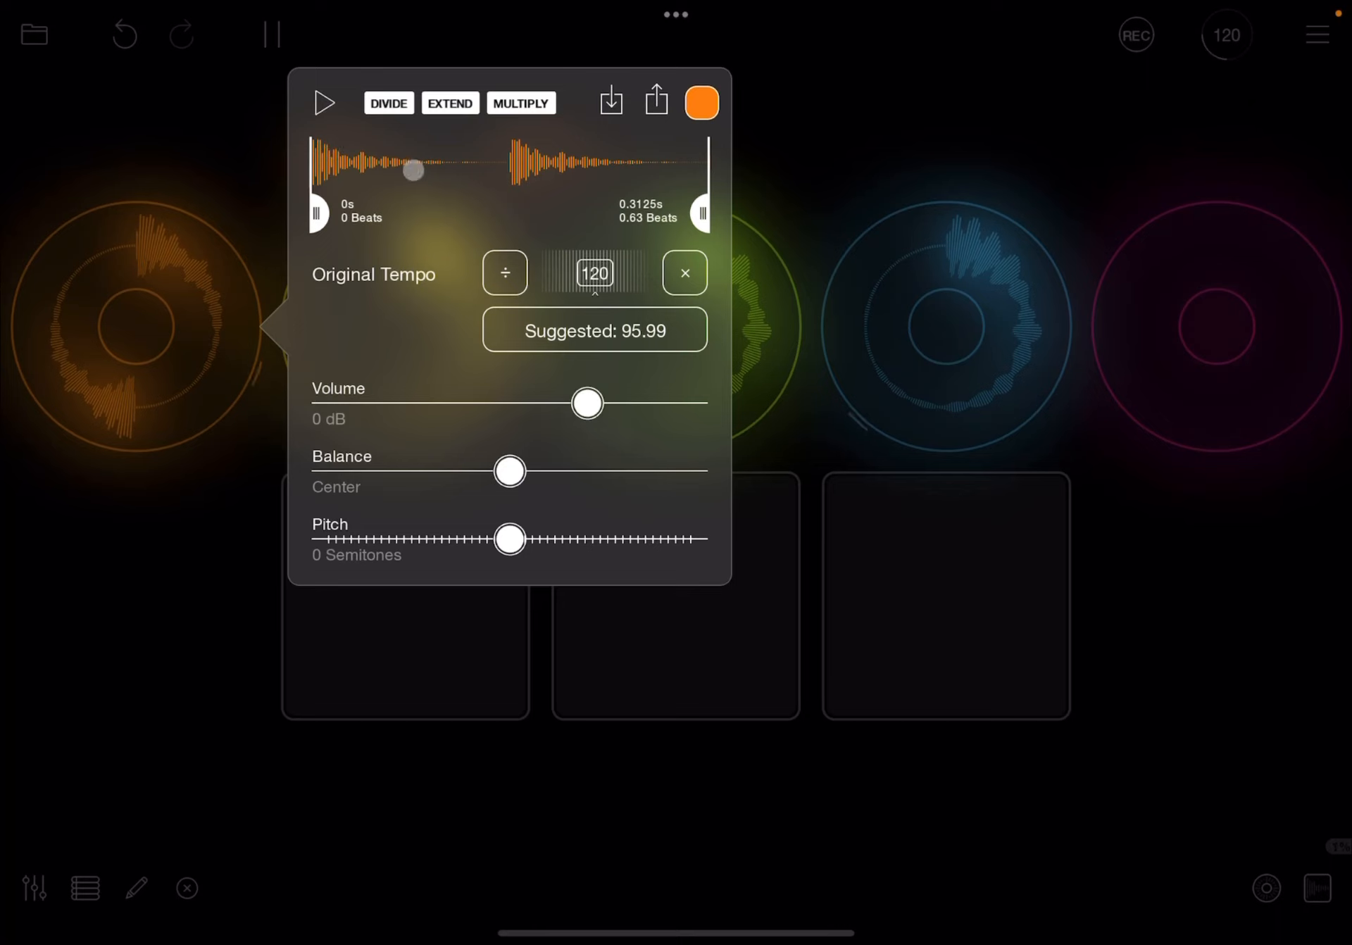
pyautogui.click(327, 105)
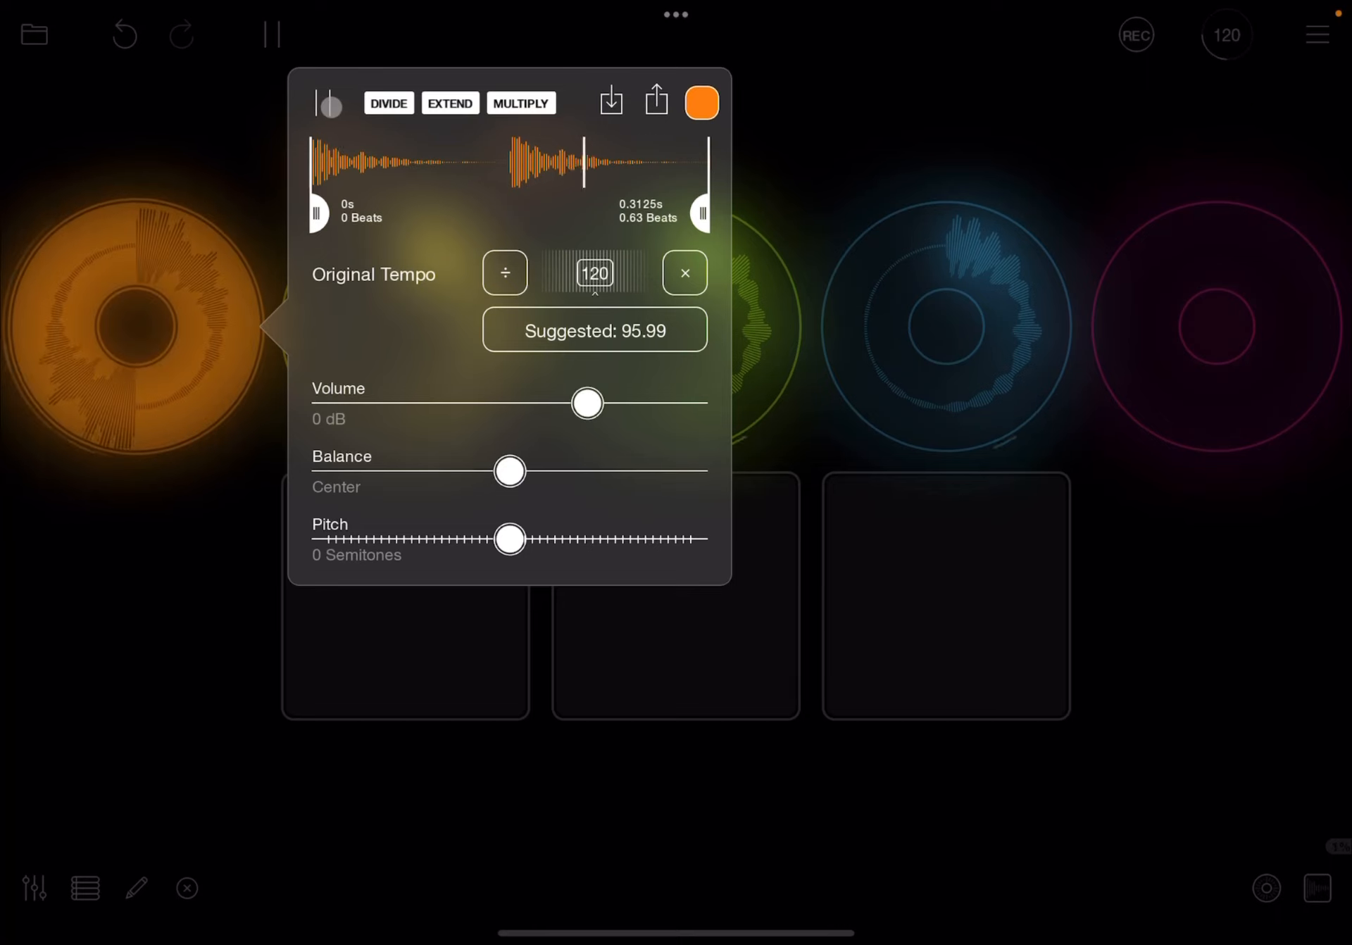
pyautogui.click(328, 104)
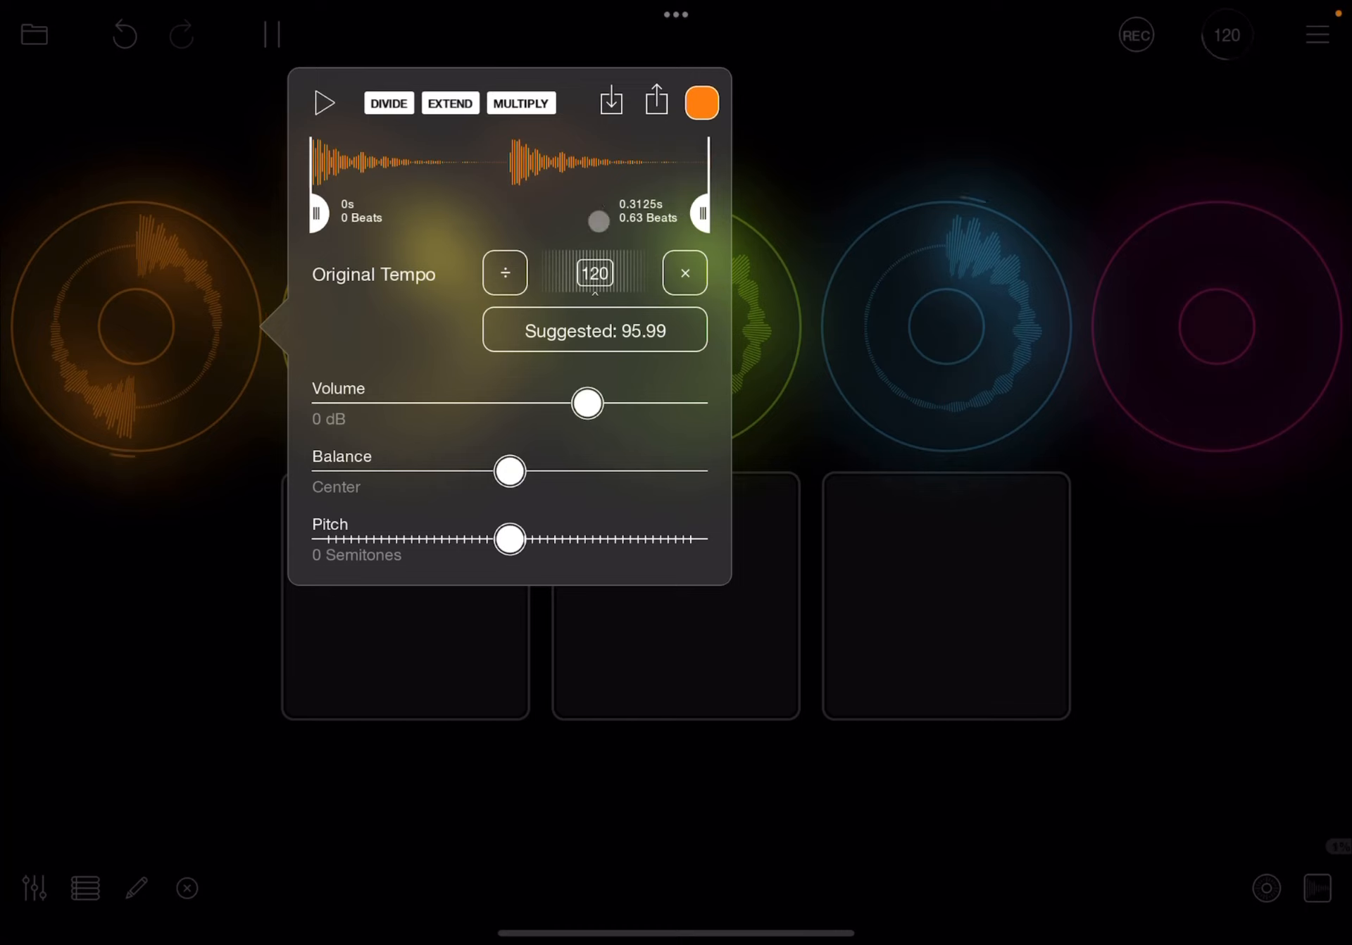
pyautogui.click(389, 104)
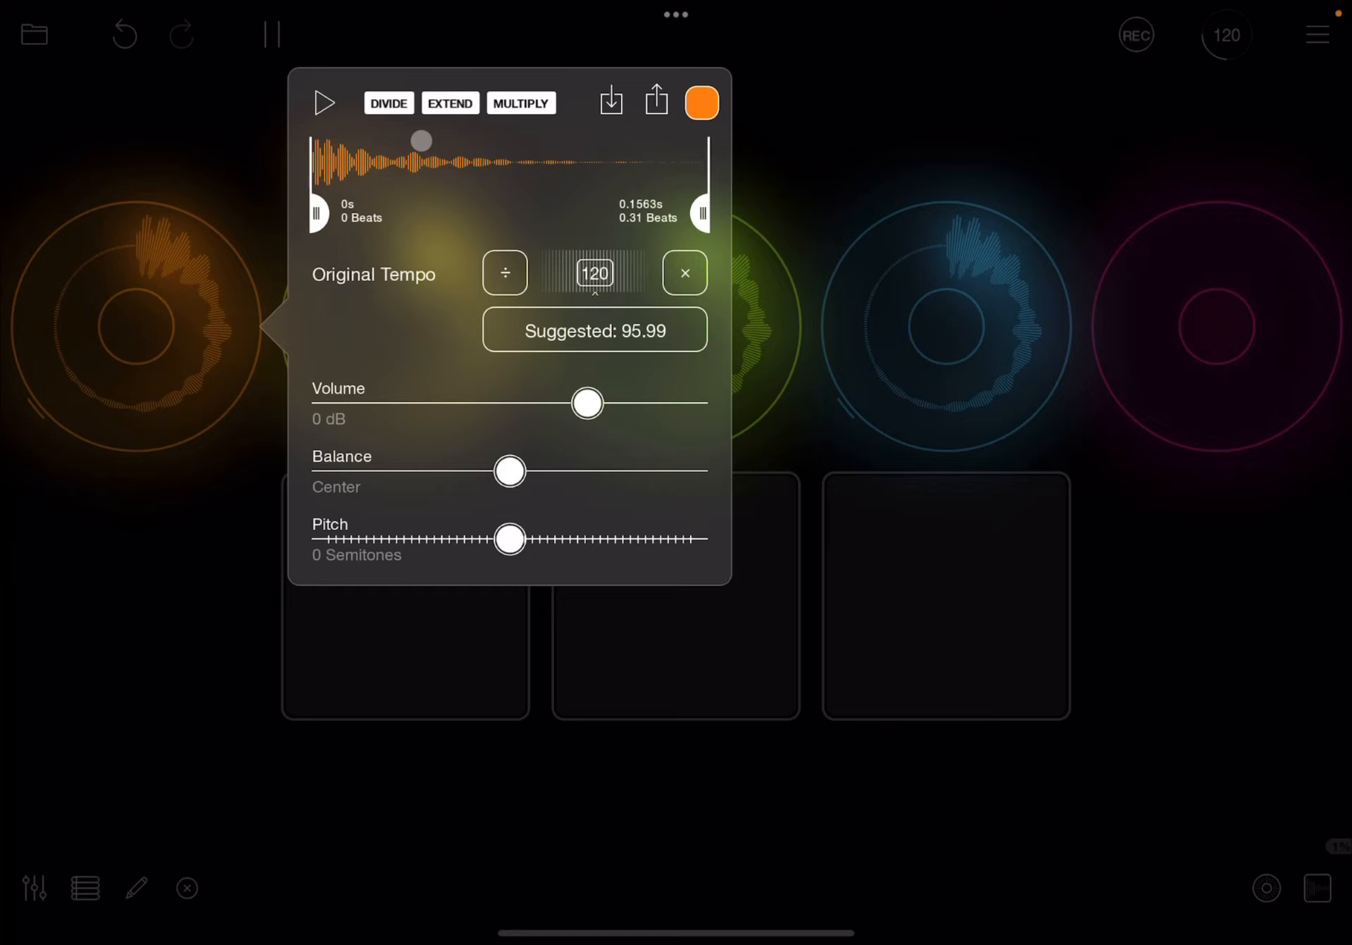
pyautogui.click(322, 103)
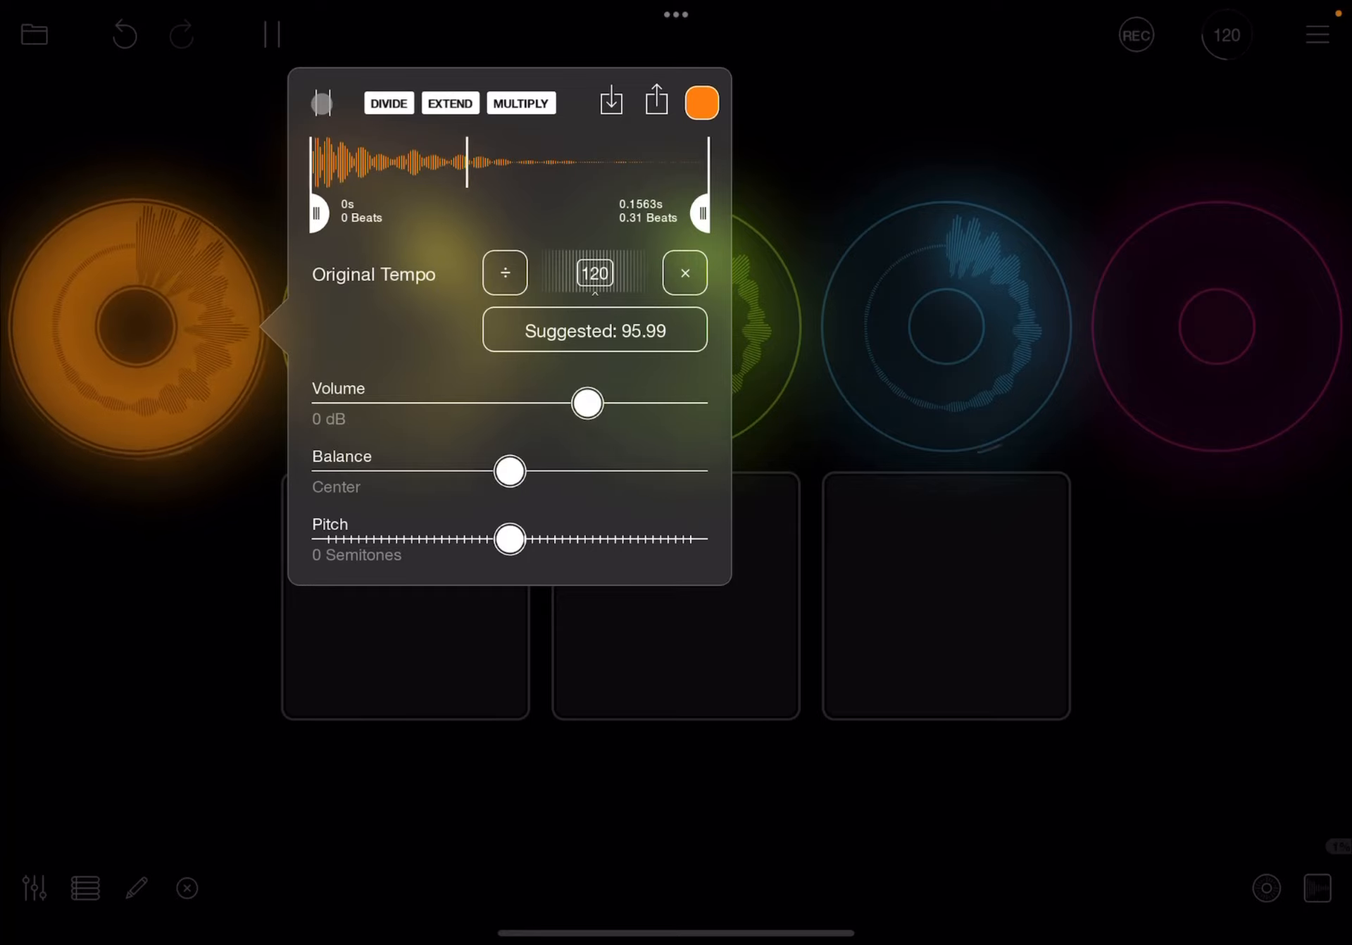
pyautogui.click(323, 102)
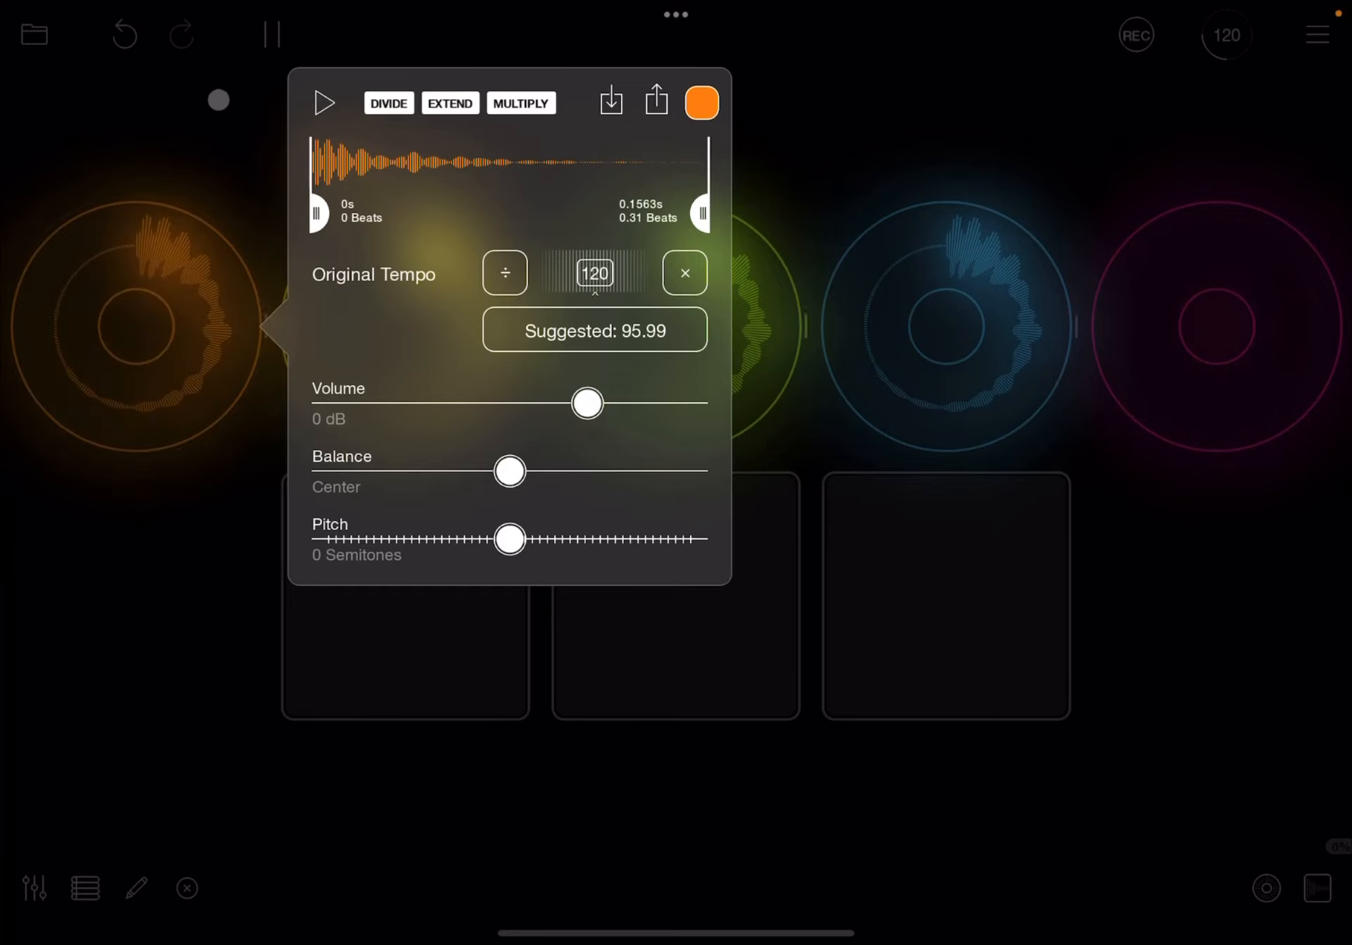
# In layout editing, give the first button a Multiply Clip Length action on press
pyautogui.click(217, 101)
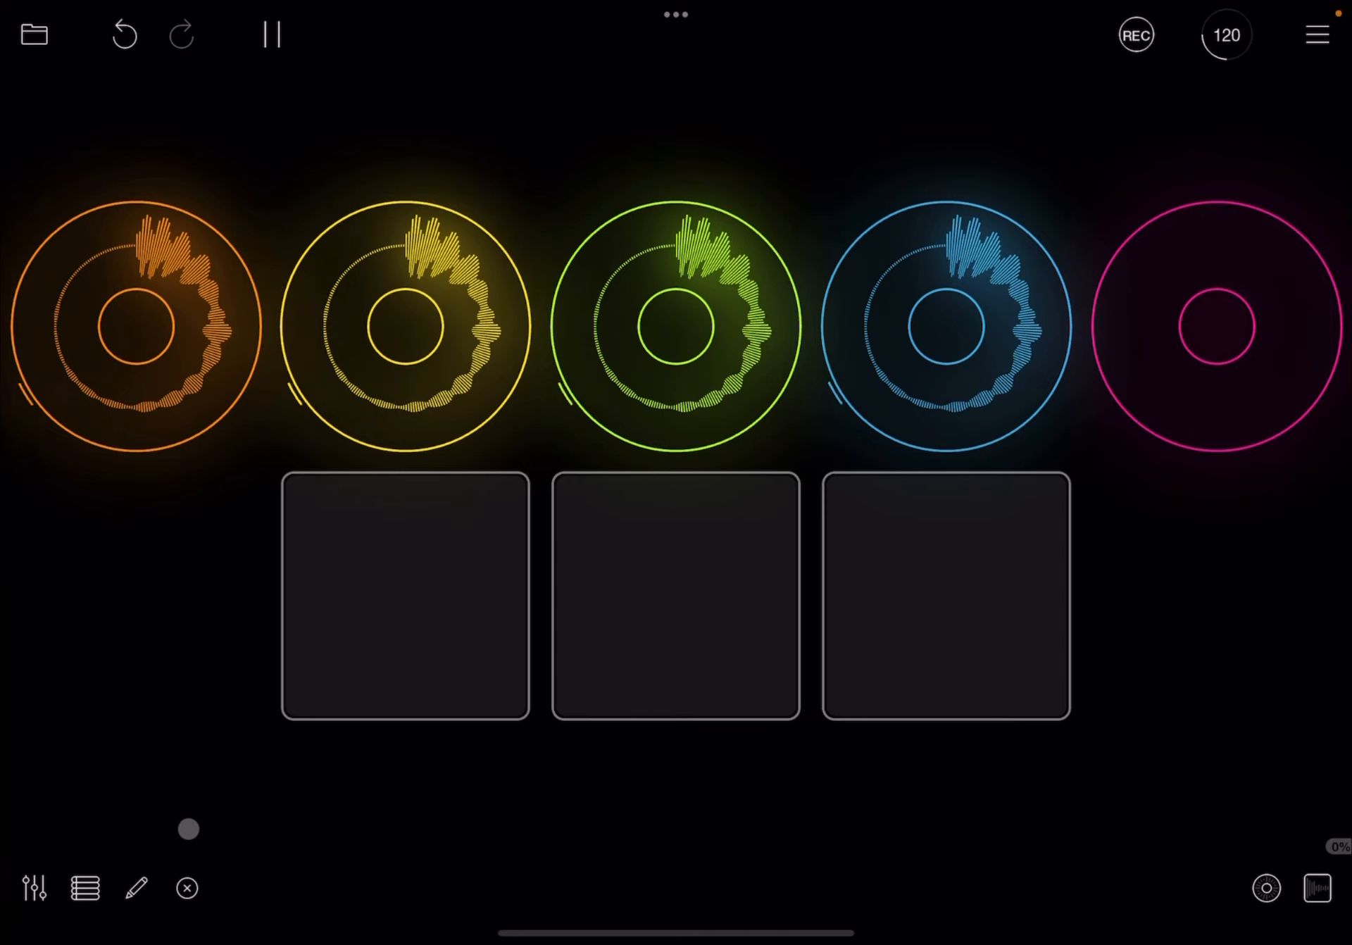
pyautogui.click(132, 886)
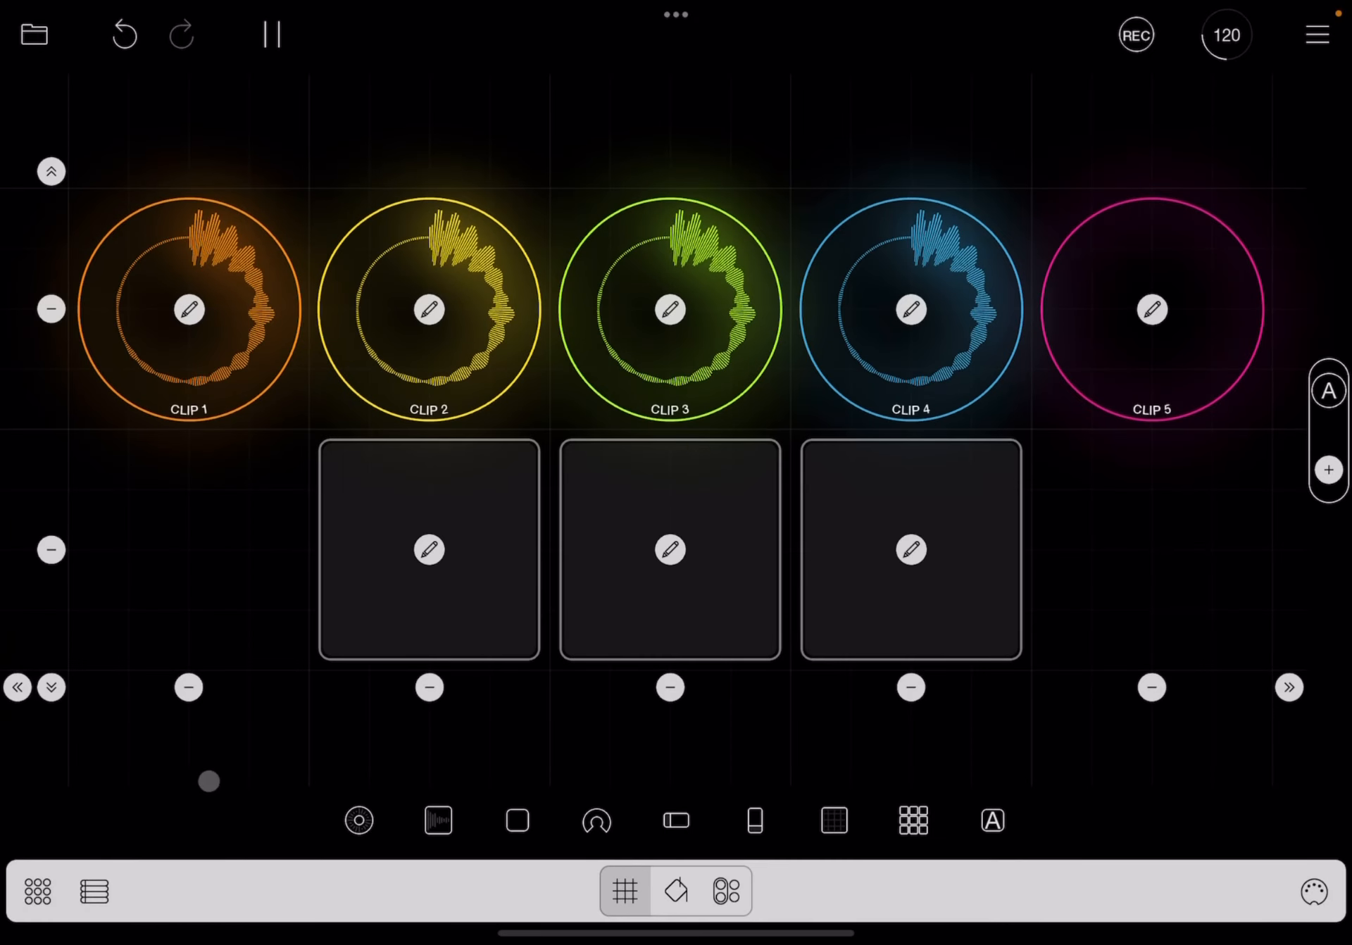
pyautogui.click(429, 549)
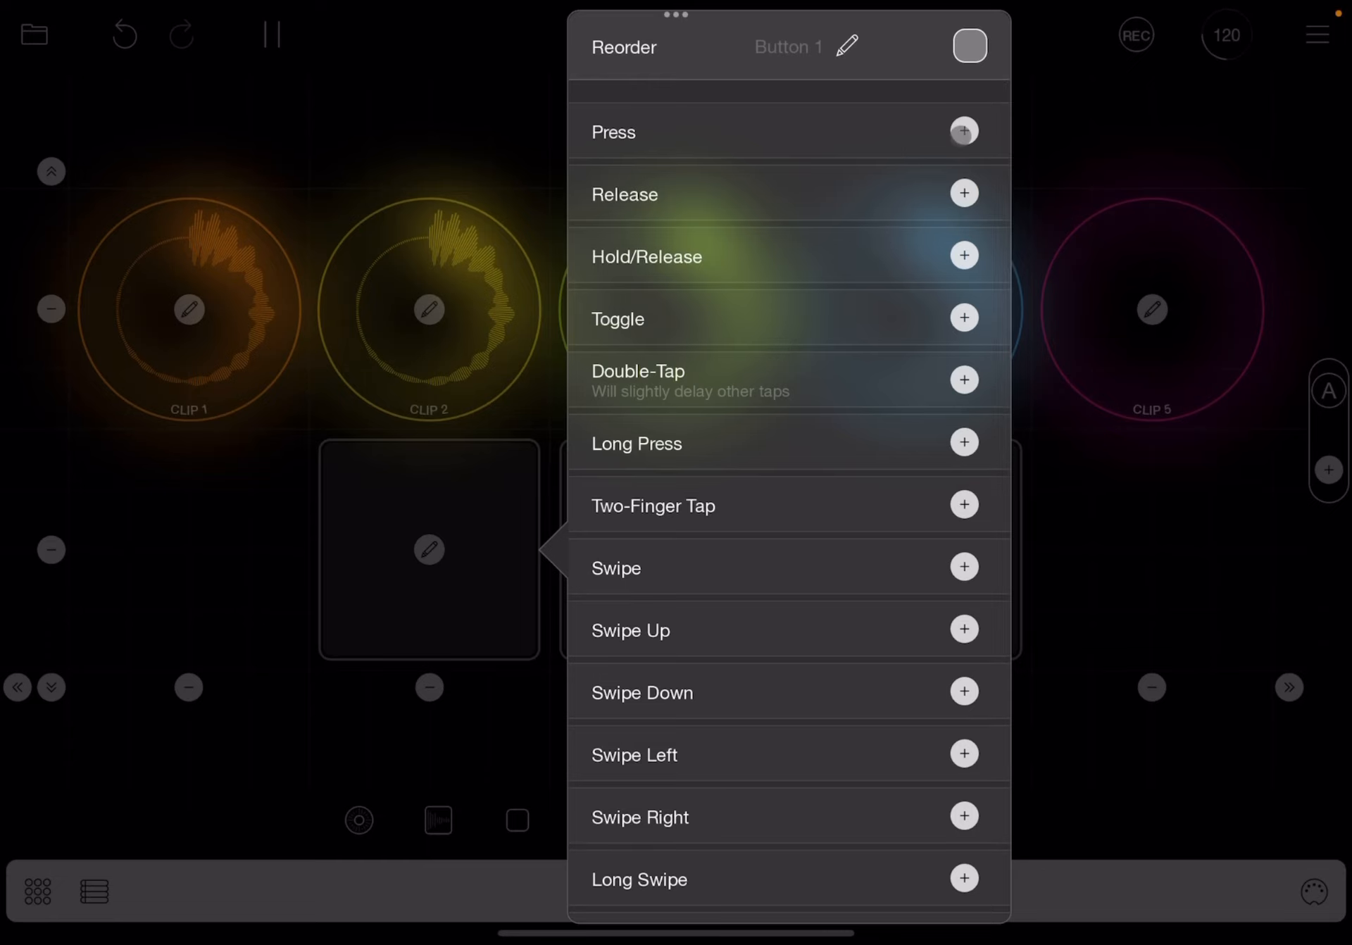
pyautogui.click(964, 131)
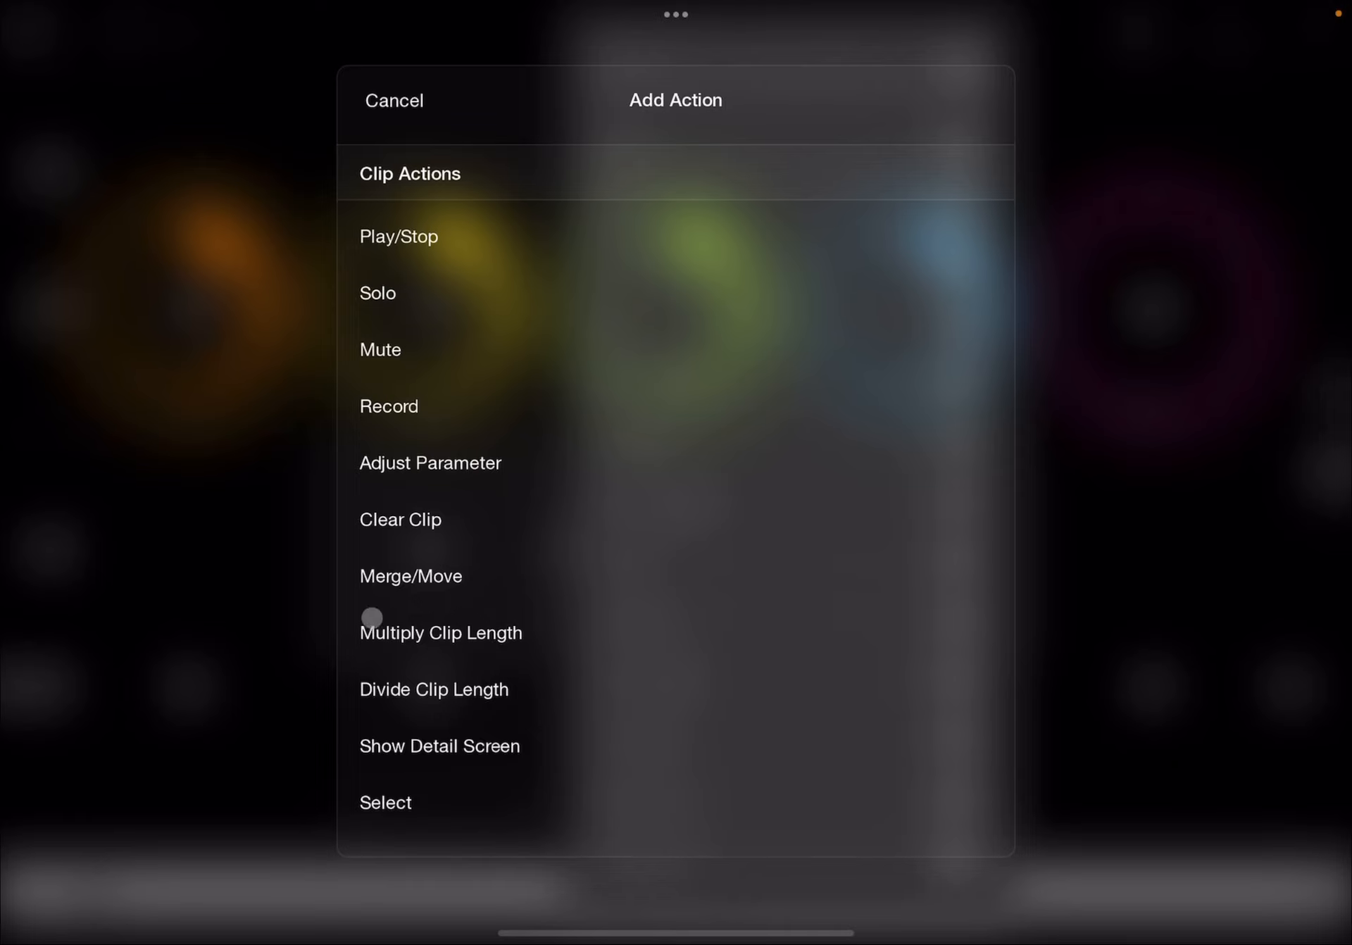
pyautogui.click(471, 633)
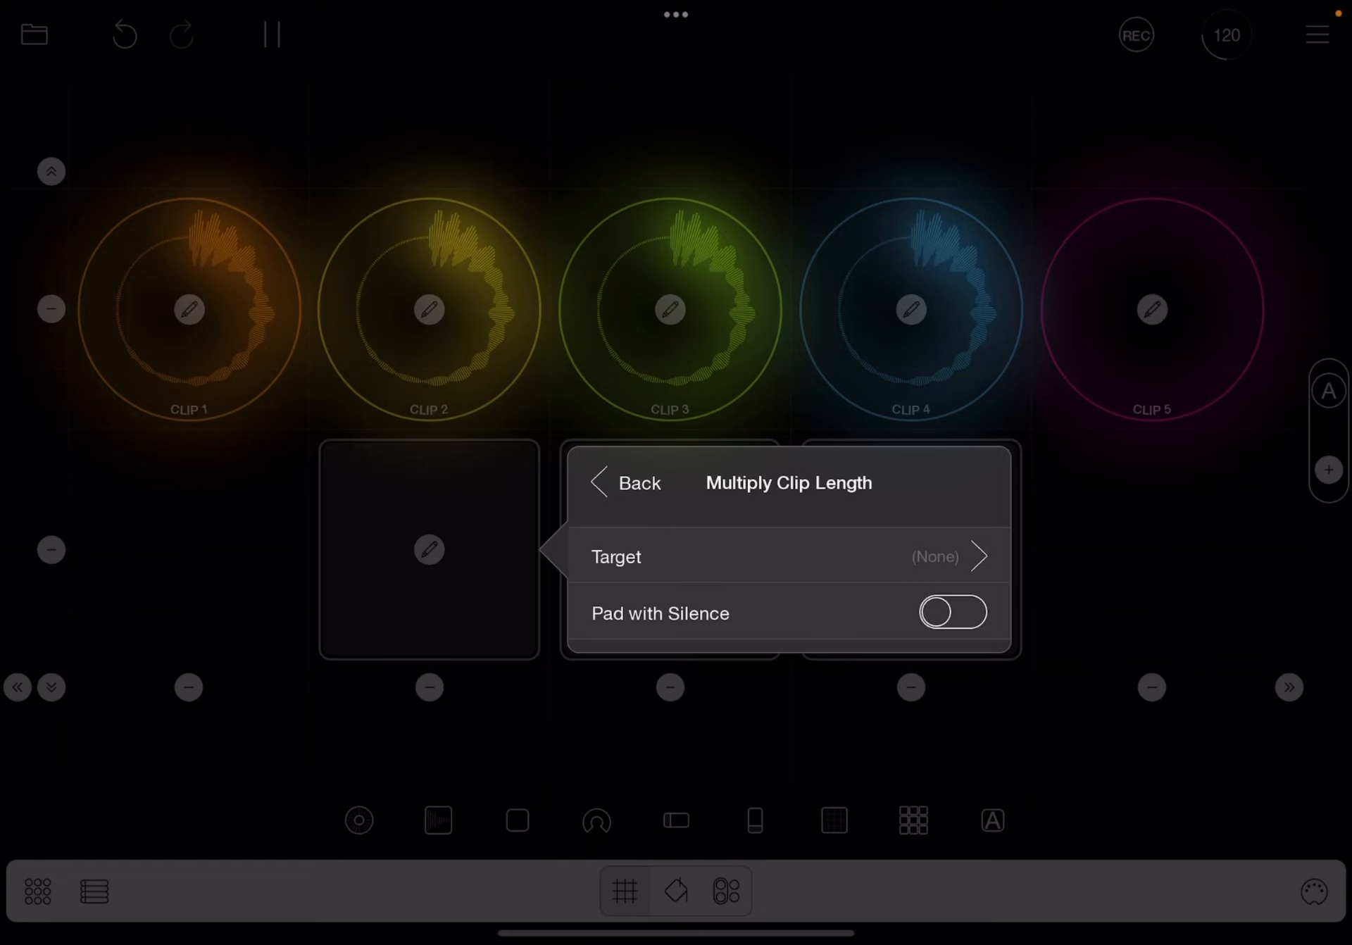
# Enable Pad with Silence and target the action at the specific clip Clip 2
pyautogui.click(932, 616)
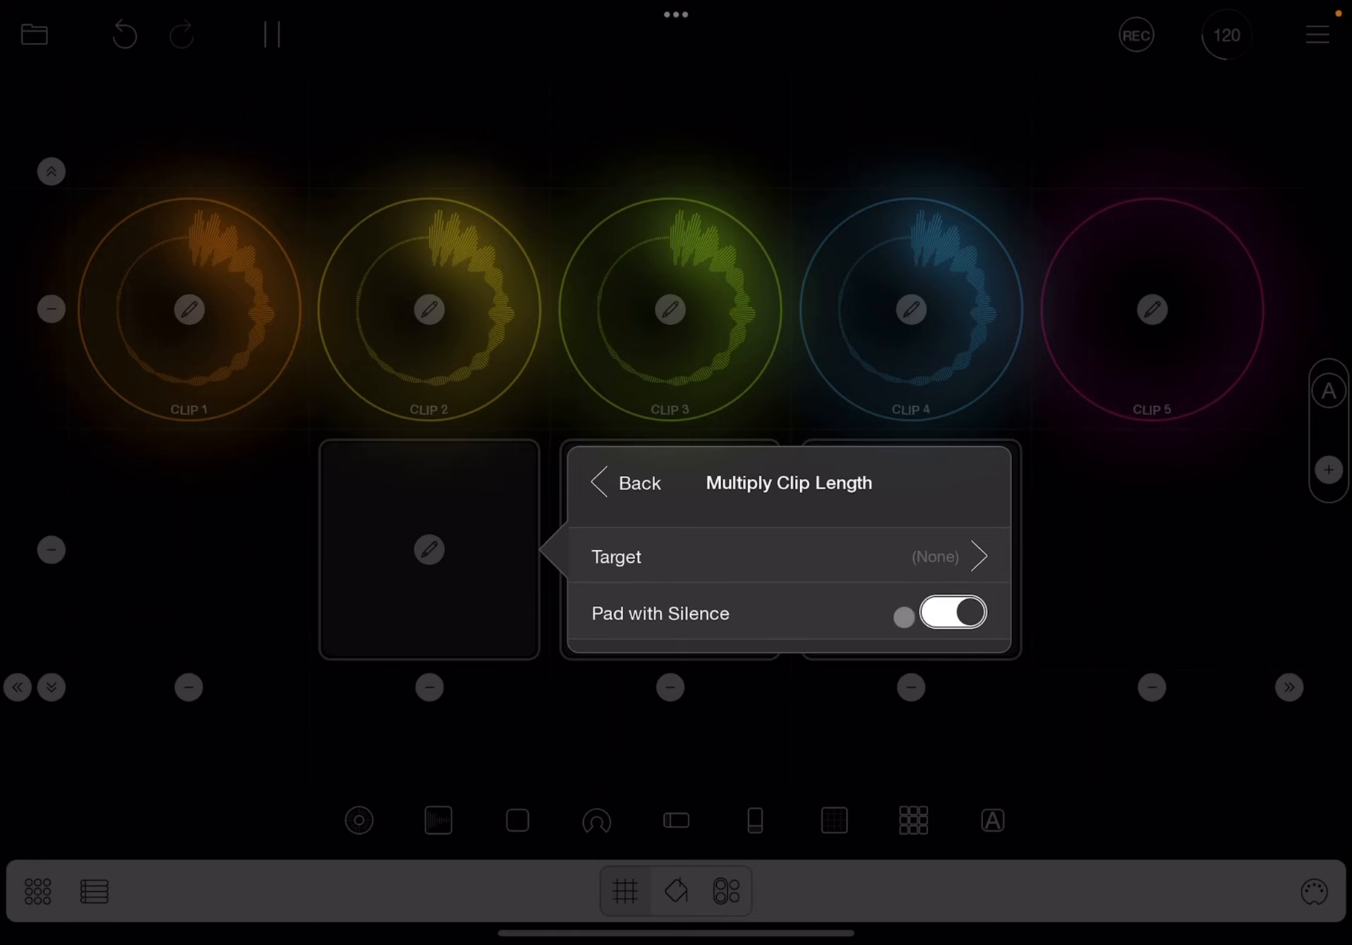
pyautogui.click(970, 544)
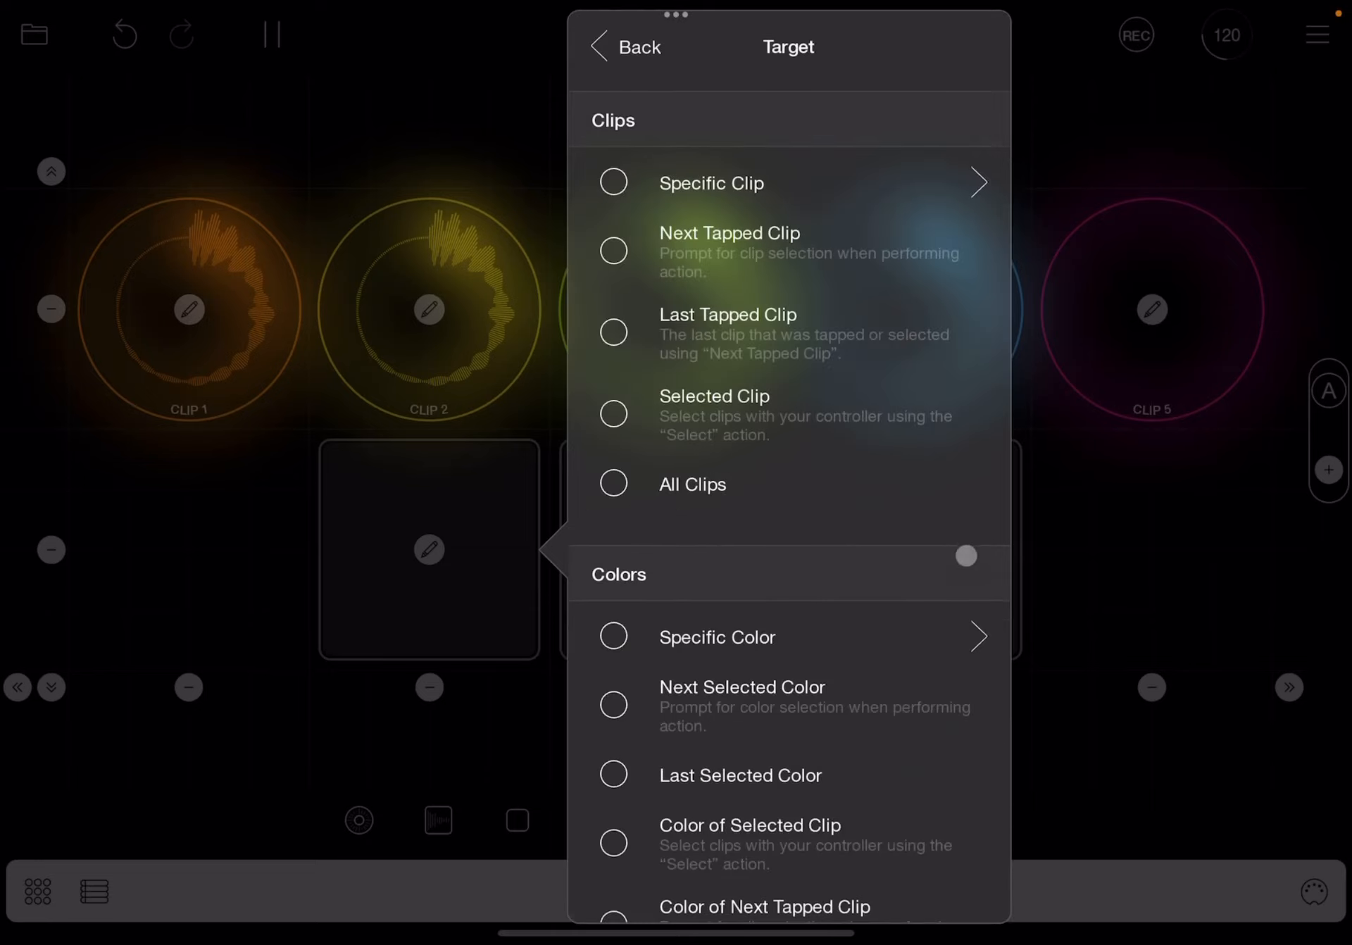
pyautogui.click(718, 184)
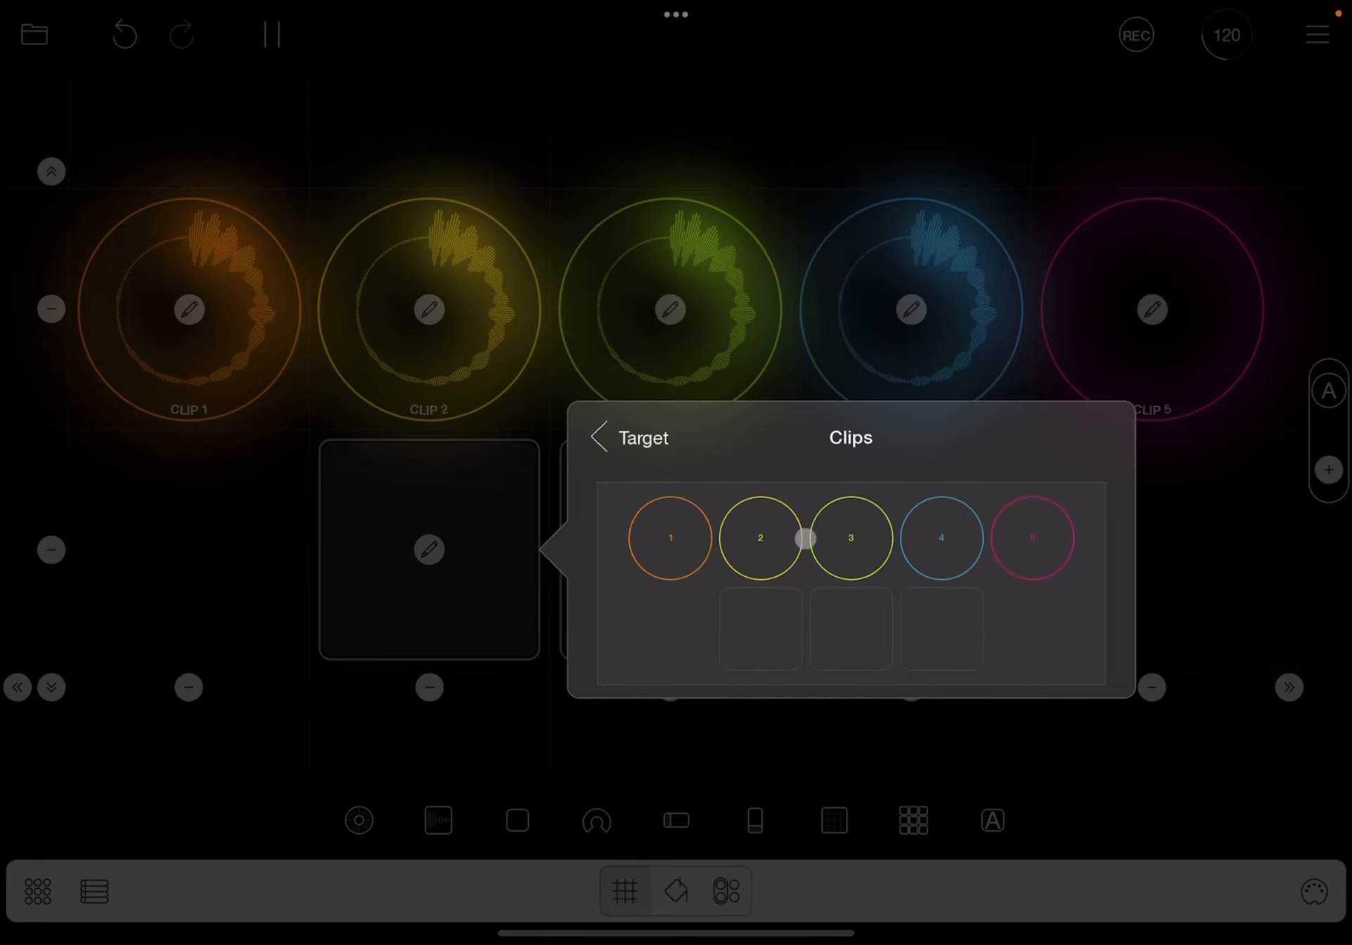
pyautogui.click(776, 538)
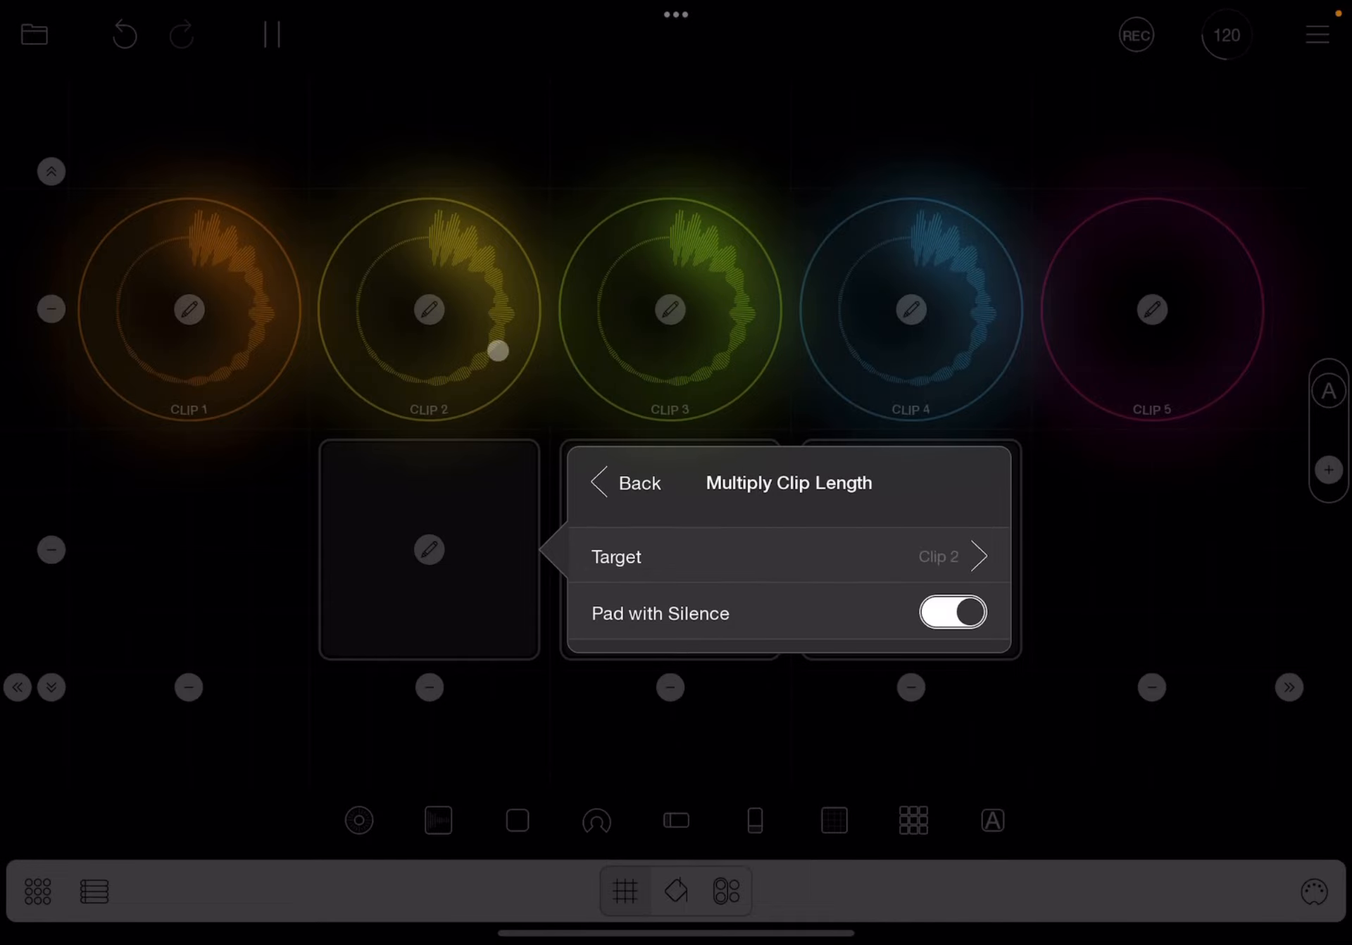
pyautogui.click(580, 339)
# Give the middle button a Multiply Clip Length press action targeting Clip 3, padding left off
pyautogui.click(672, 549)
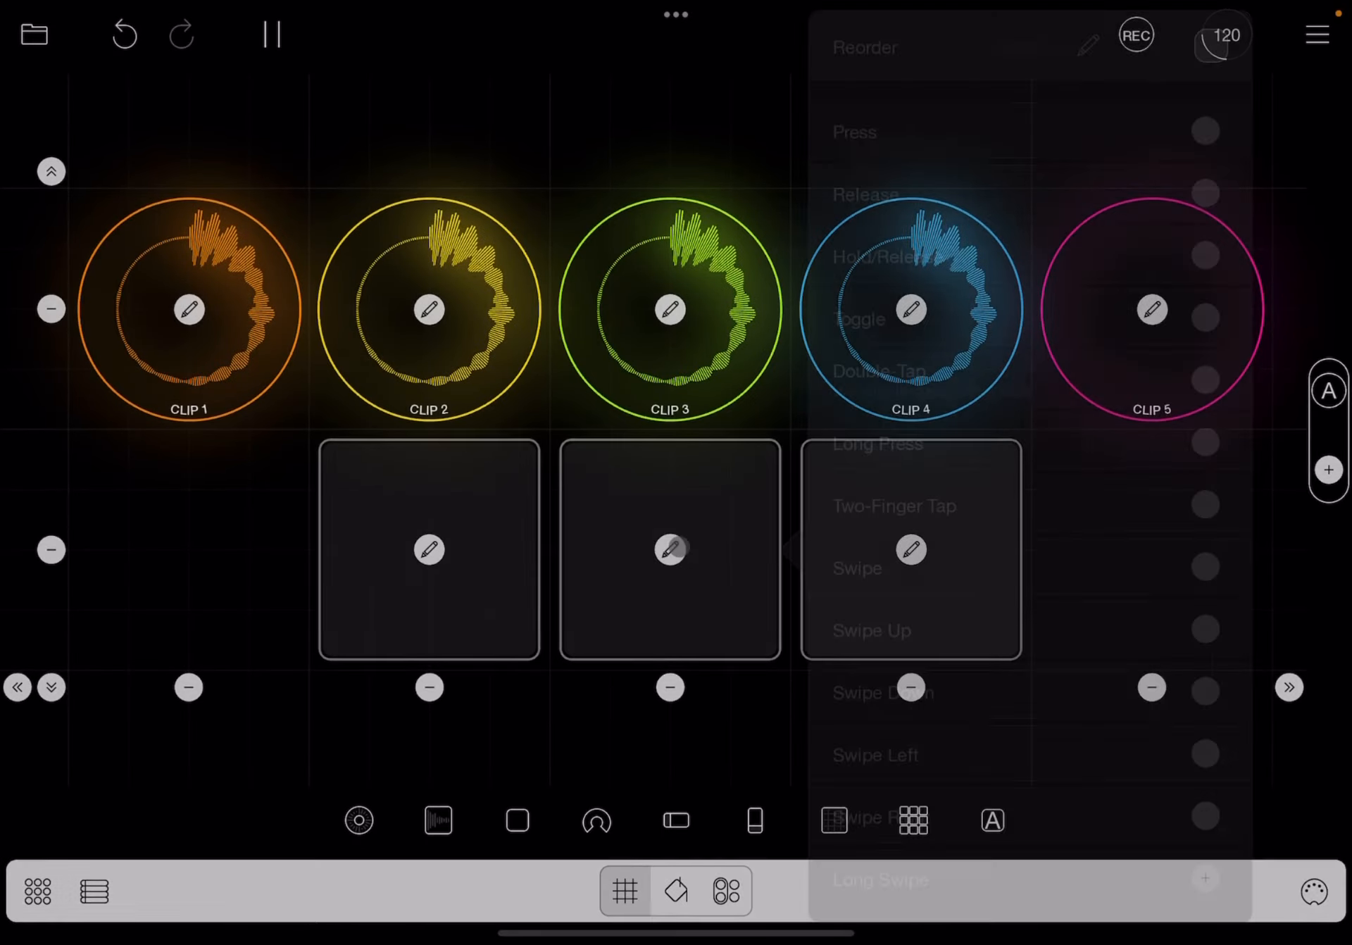
pyautogui.click(1204, 147)
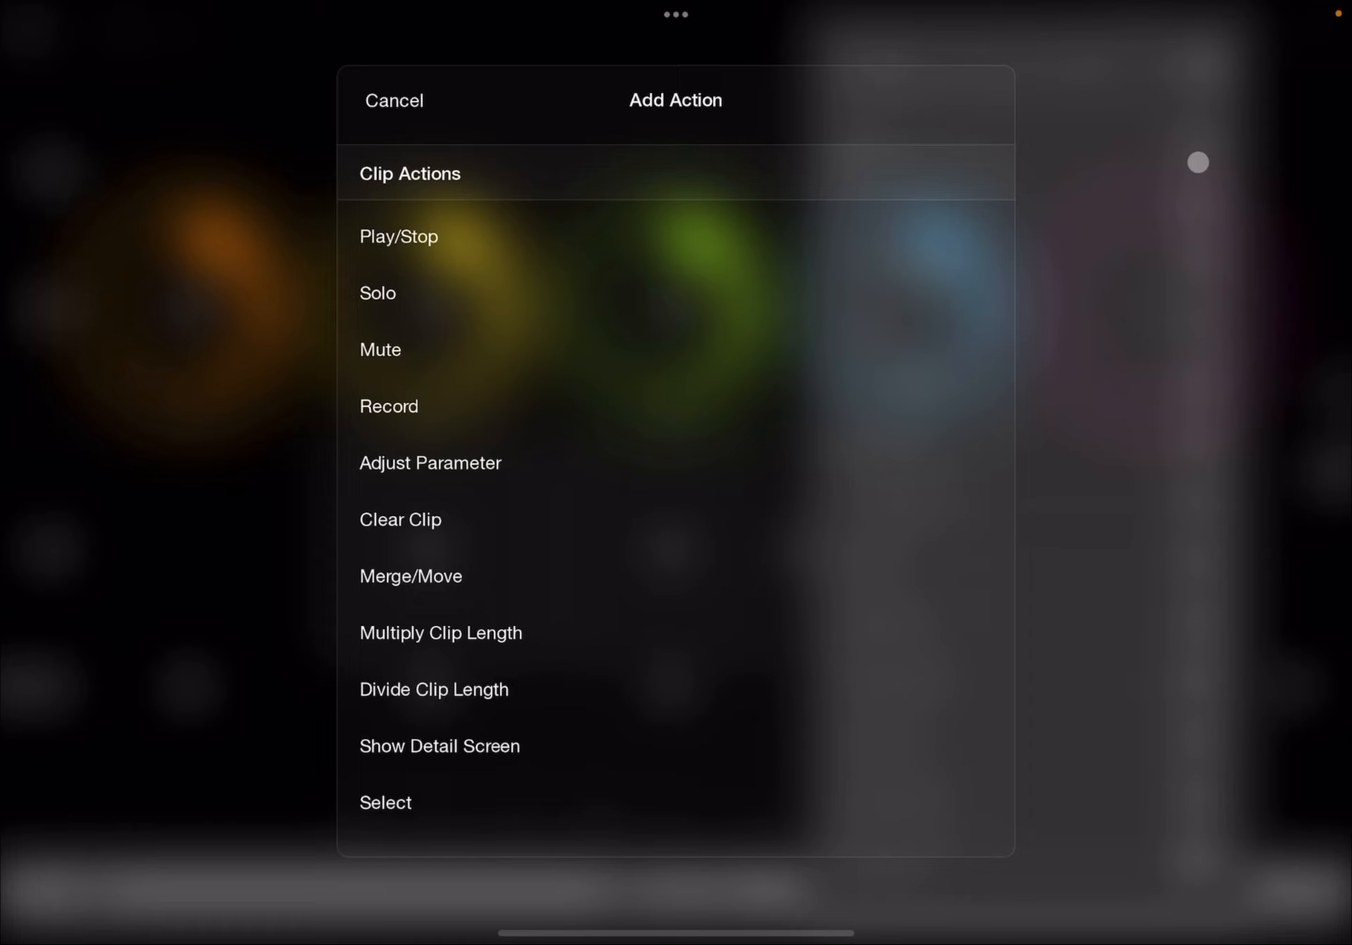
pyautogui.click(573, 637)
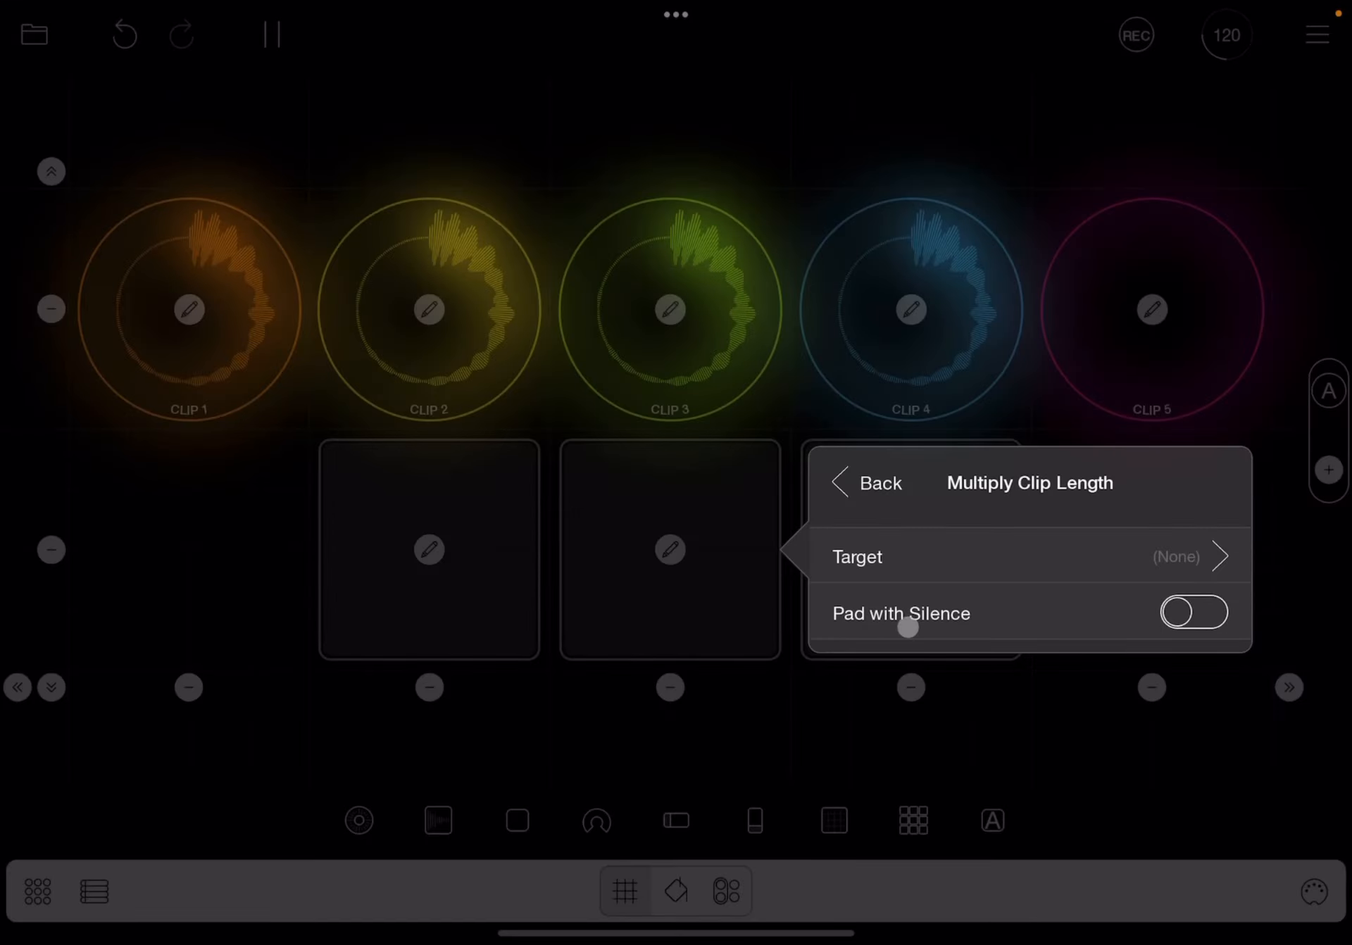
pyautogui.click(1217, 552)
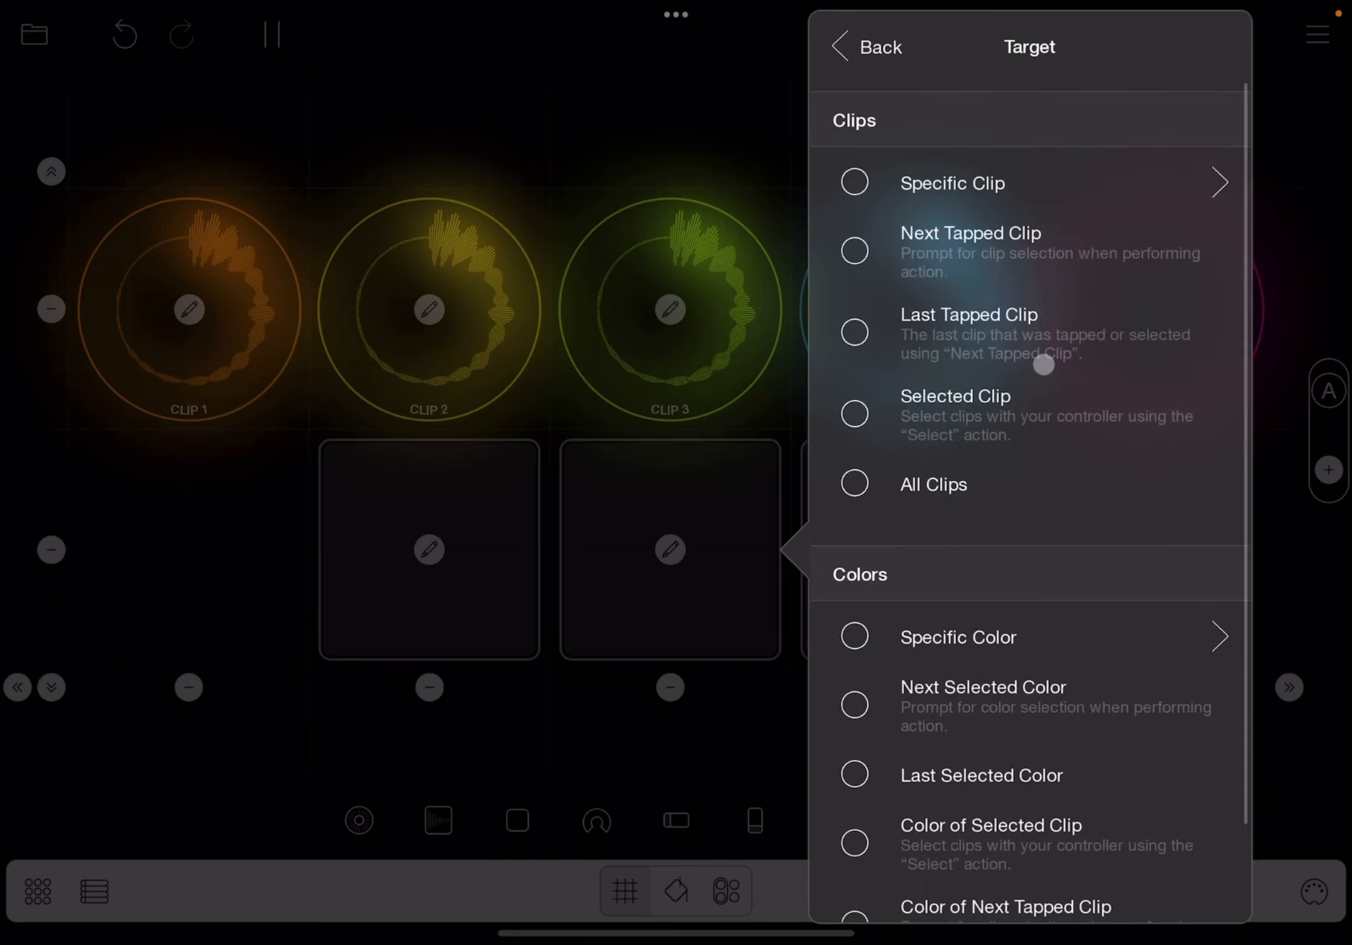
pyautogui.click(1140, 188)
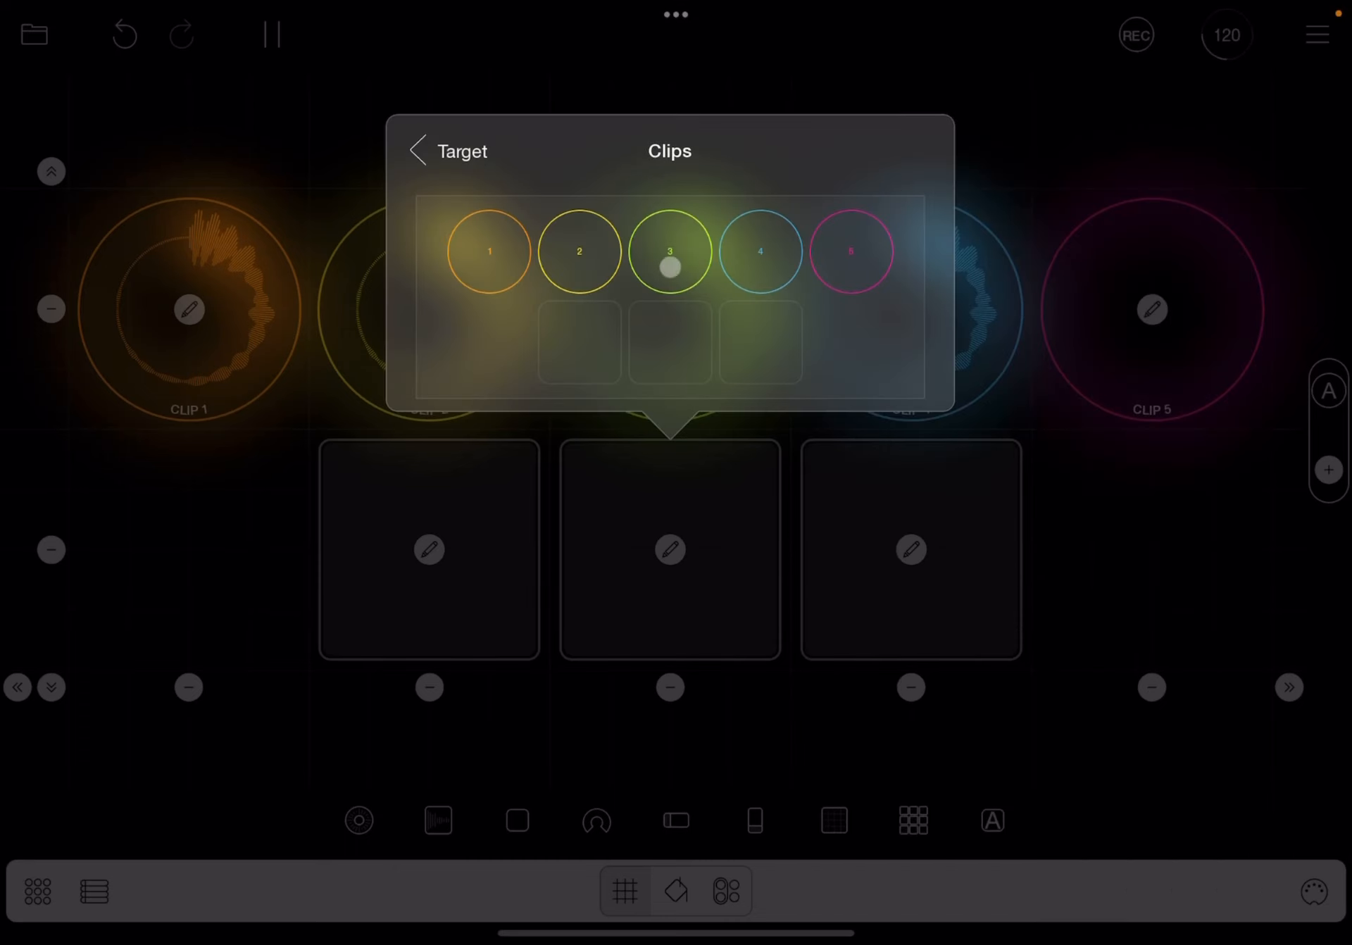
pyautogui.click(670, 267)
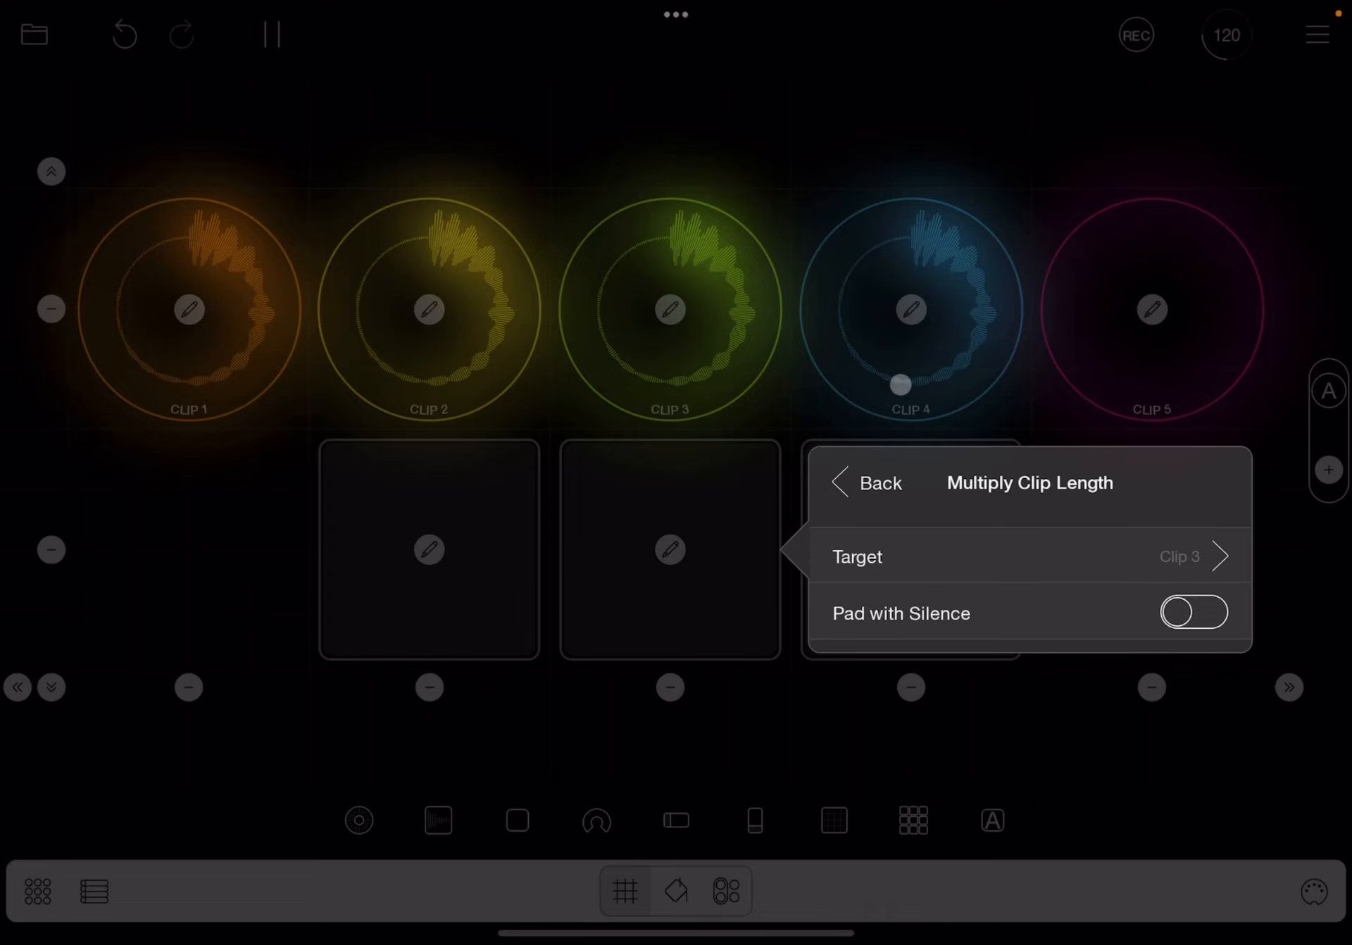
pyautogui.click(972, 407)
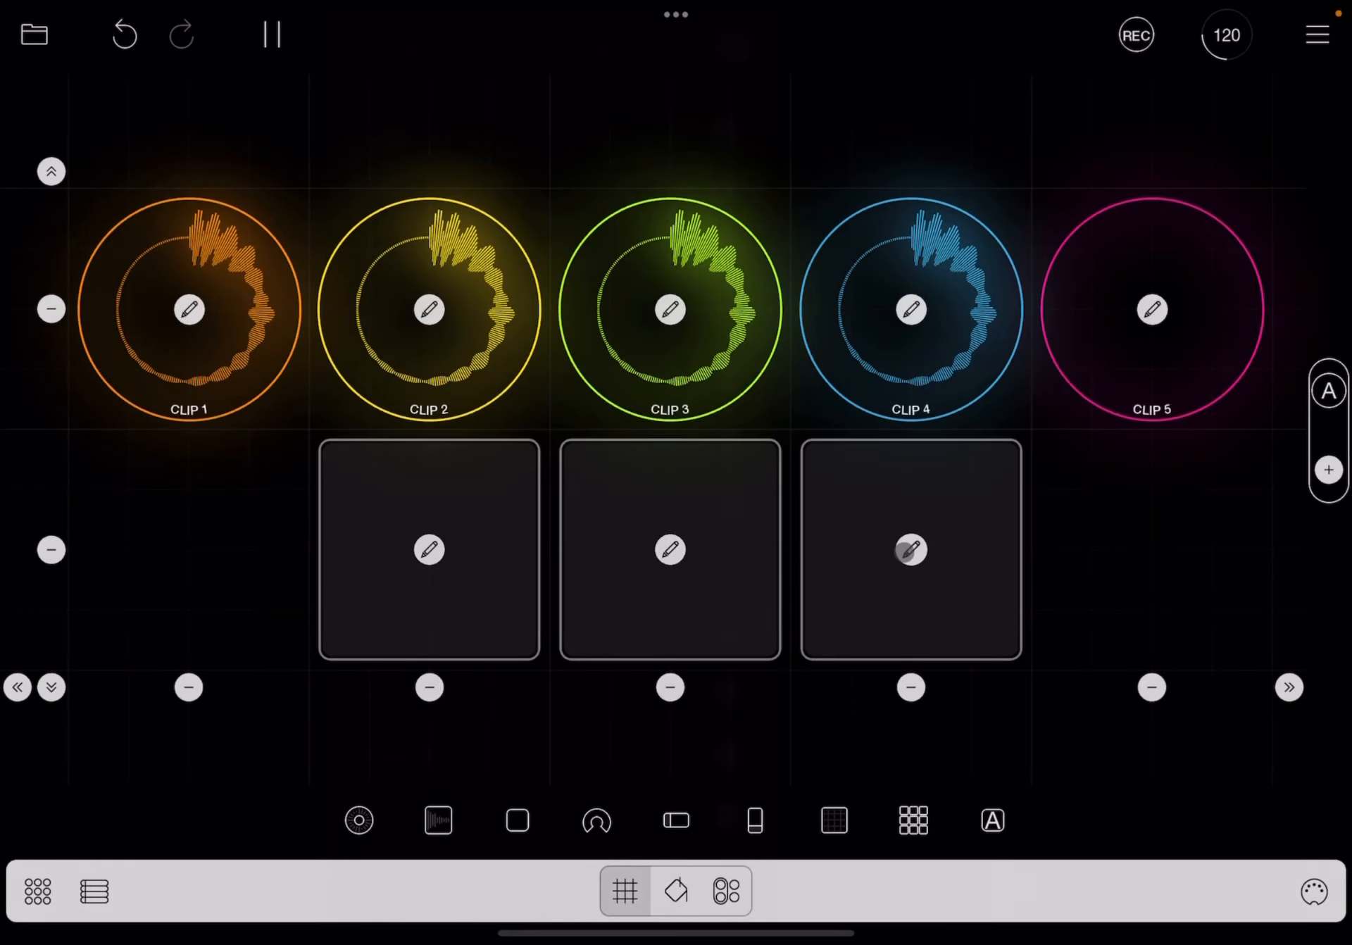
# Give the button under Clip 4 a Divide Clip Length press action targeting Clip 4
pyautogui.click(909, 549)
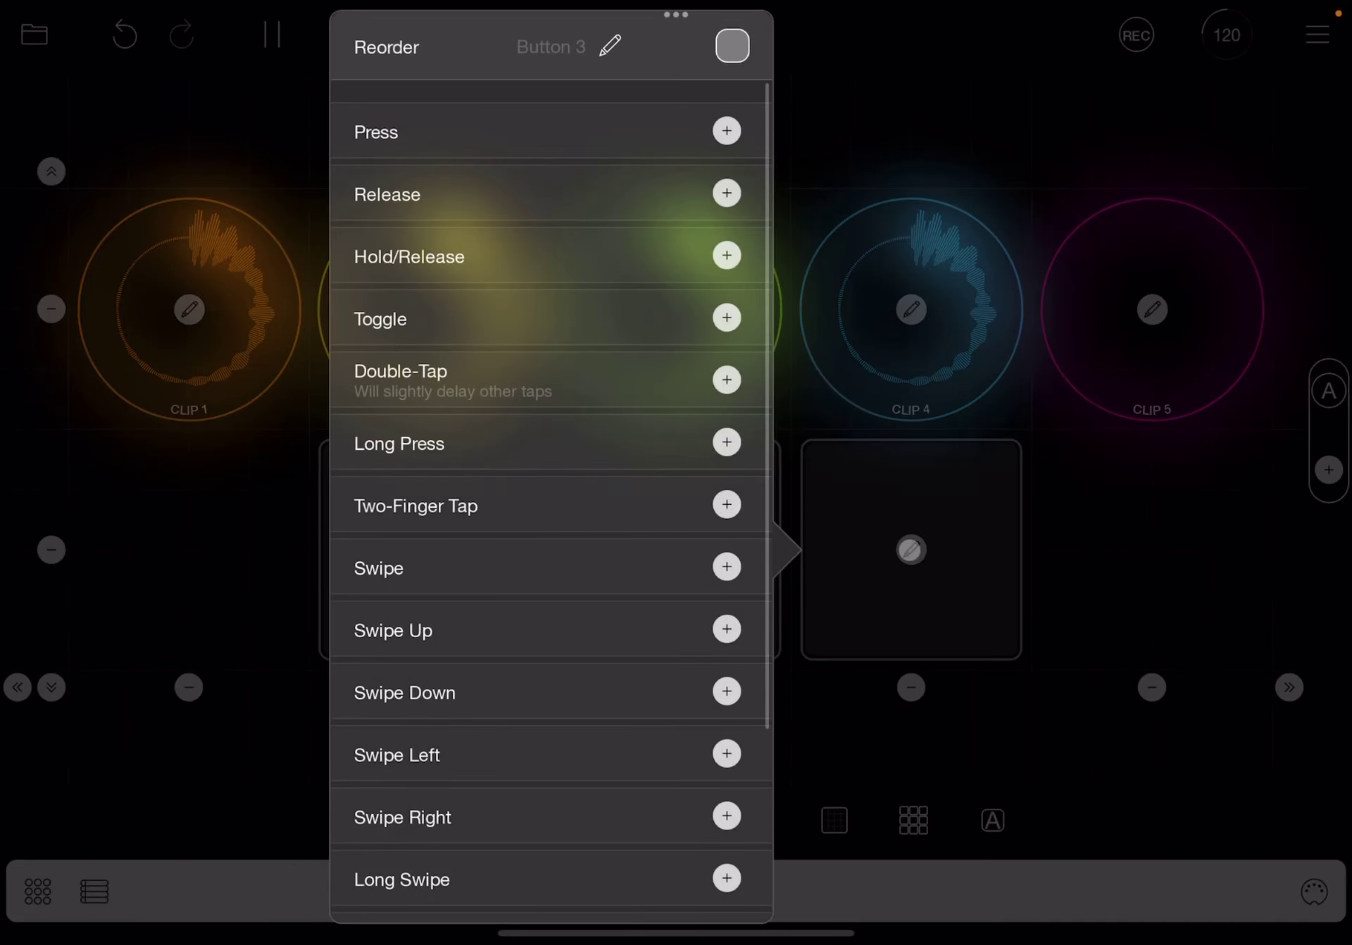
pyautogui.click(726, 133)
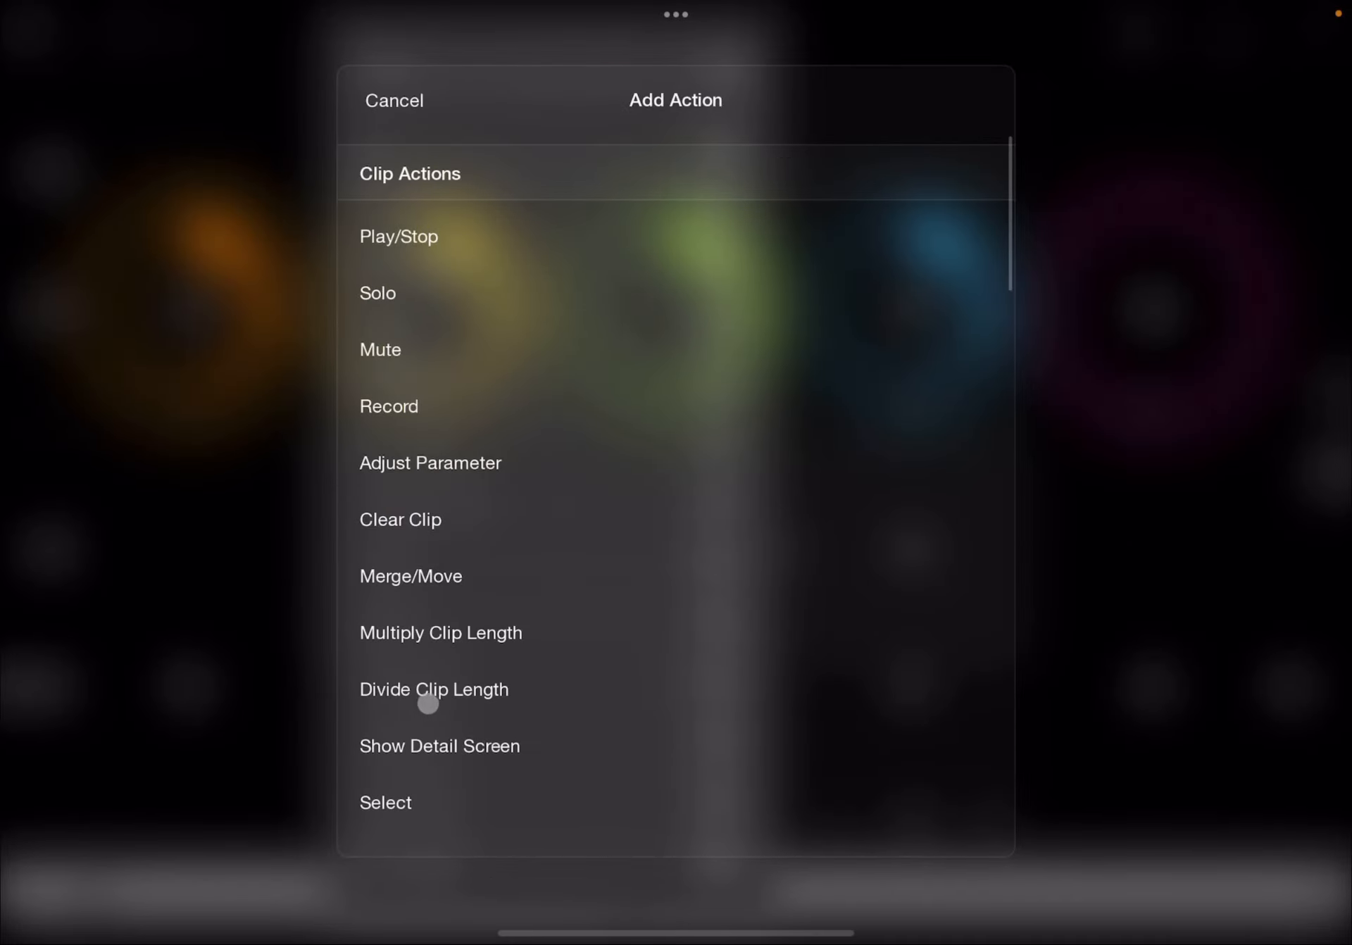
pyautogui.click(428, 698)
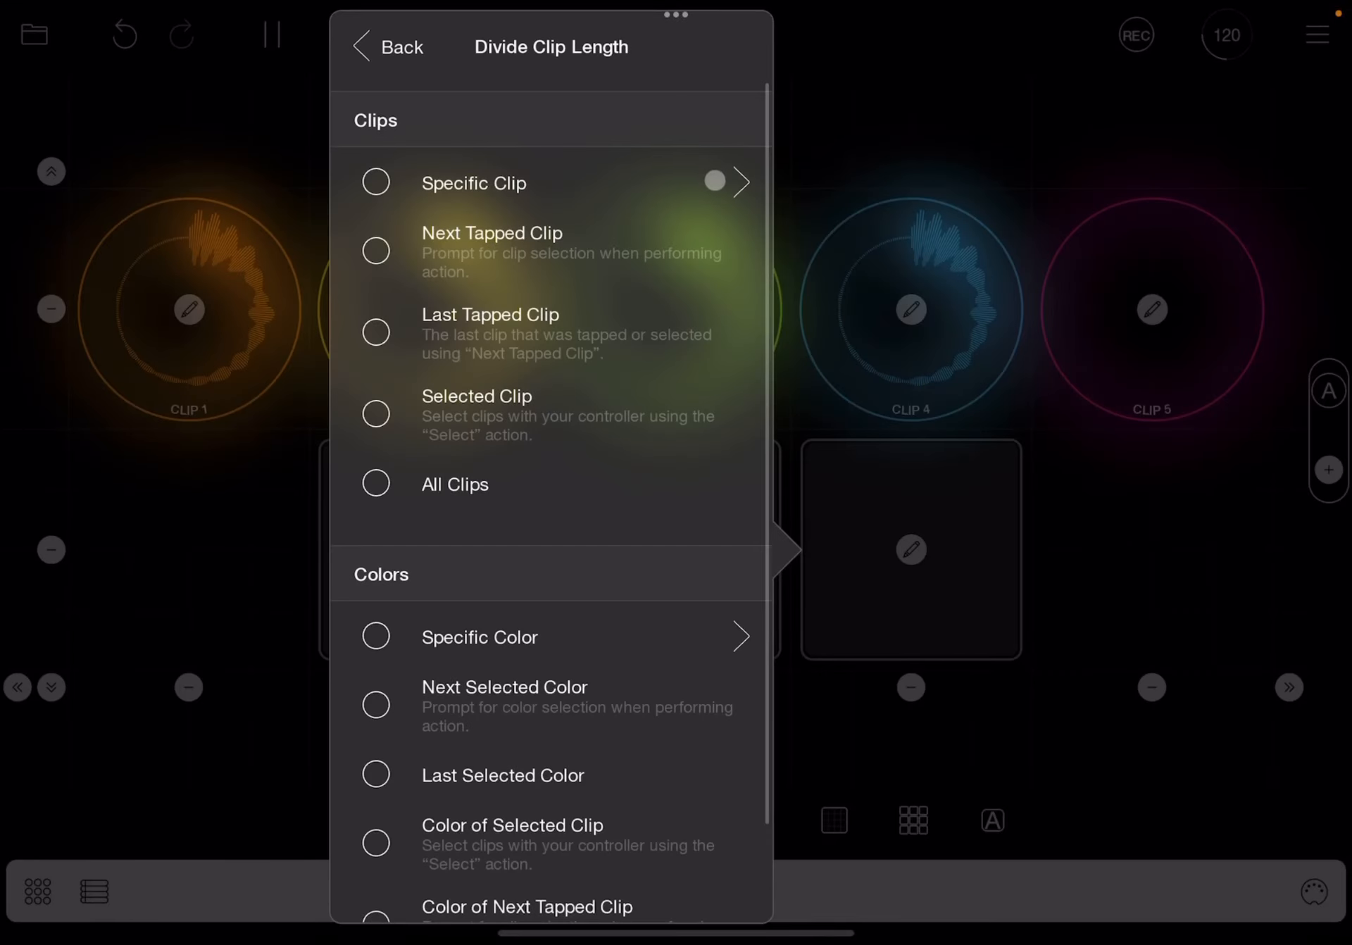
pyautogui.click(716, 181)
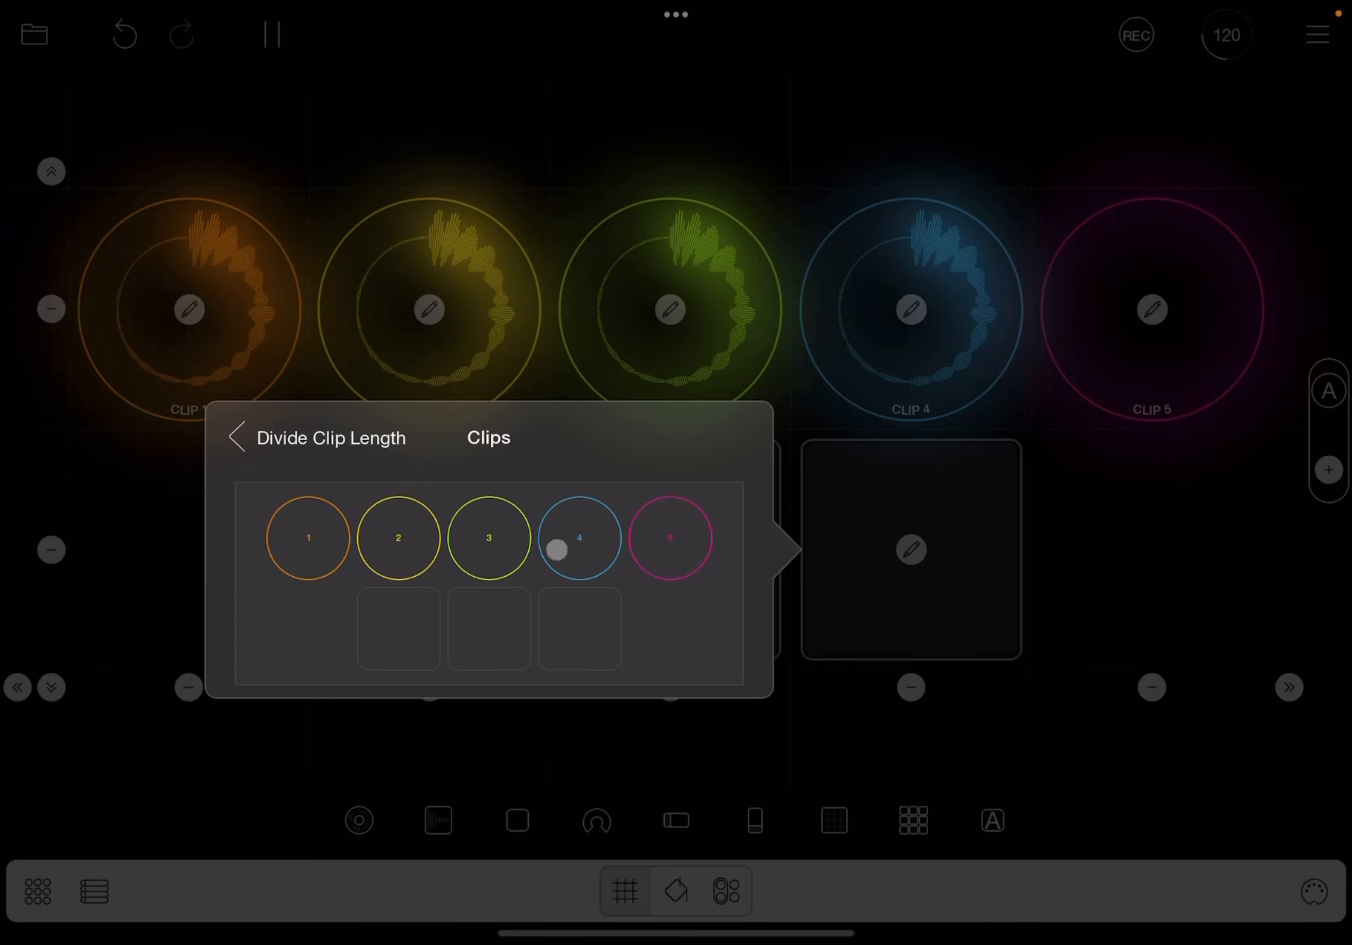
pyautogui.click(593, 536)
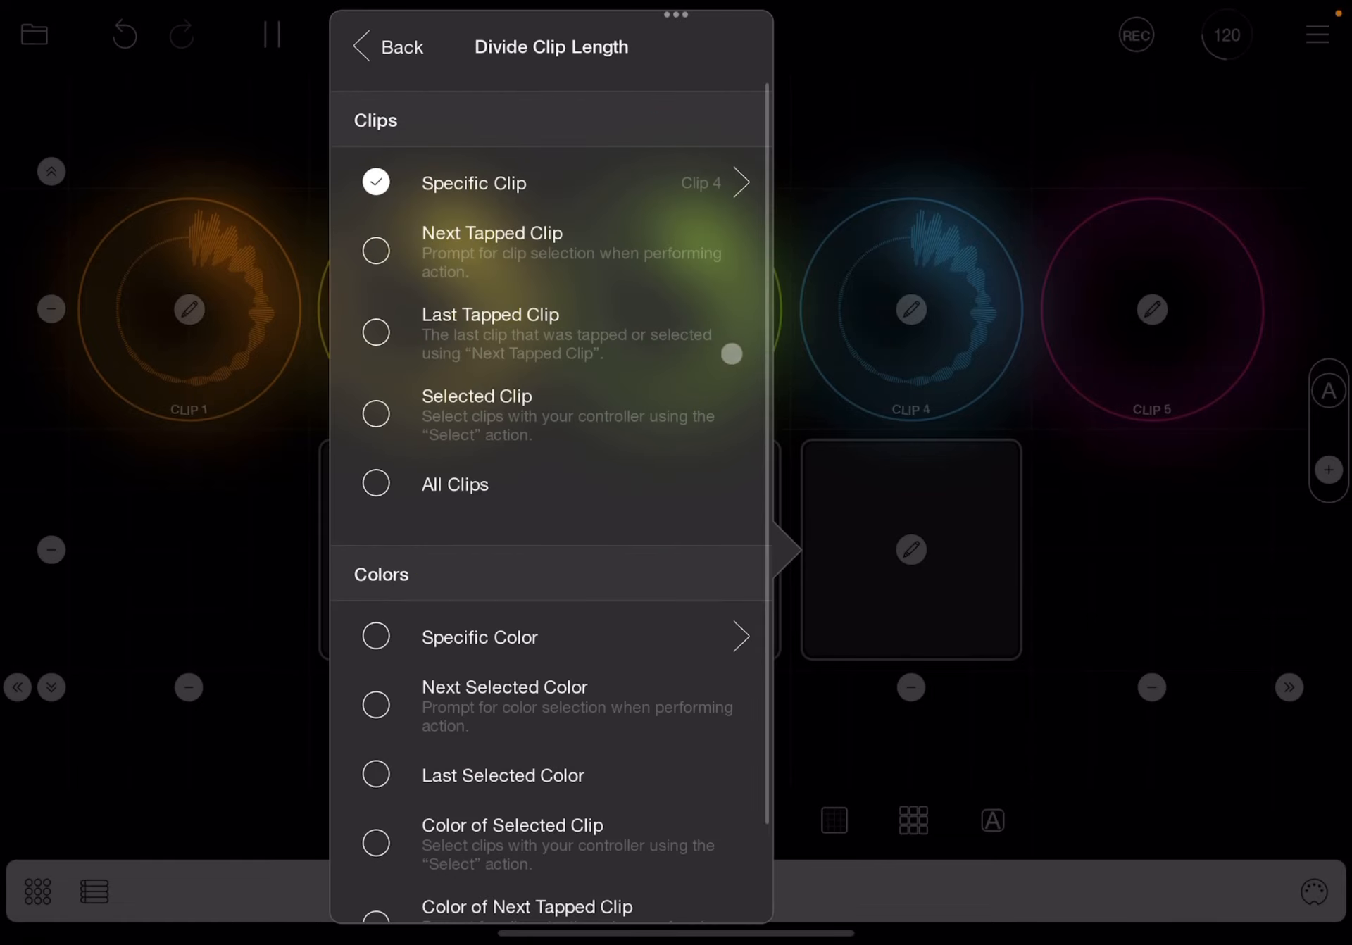
pyautogui.click(877, 149)
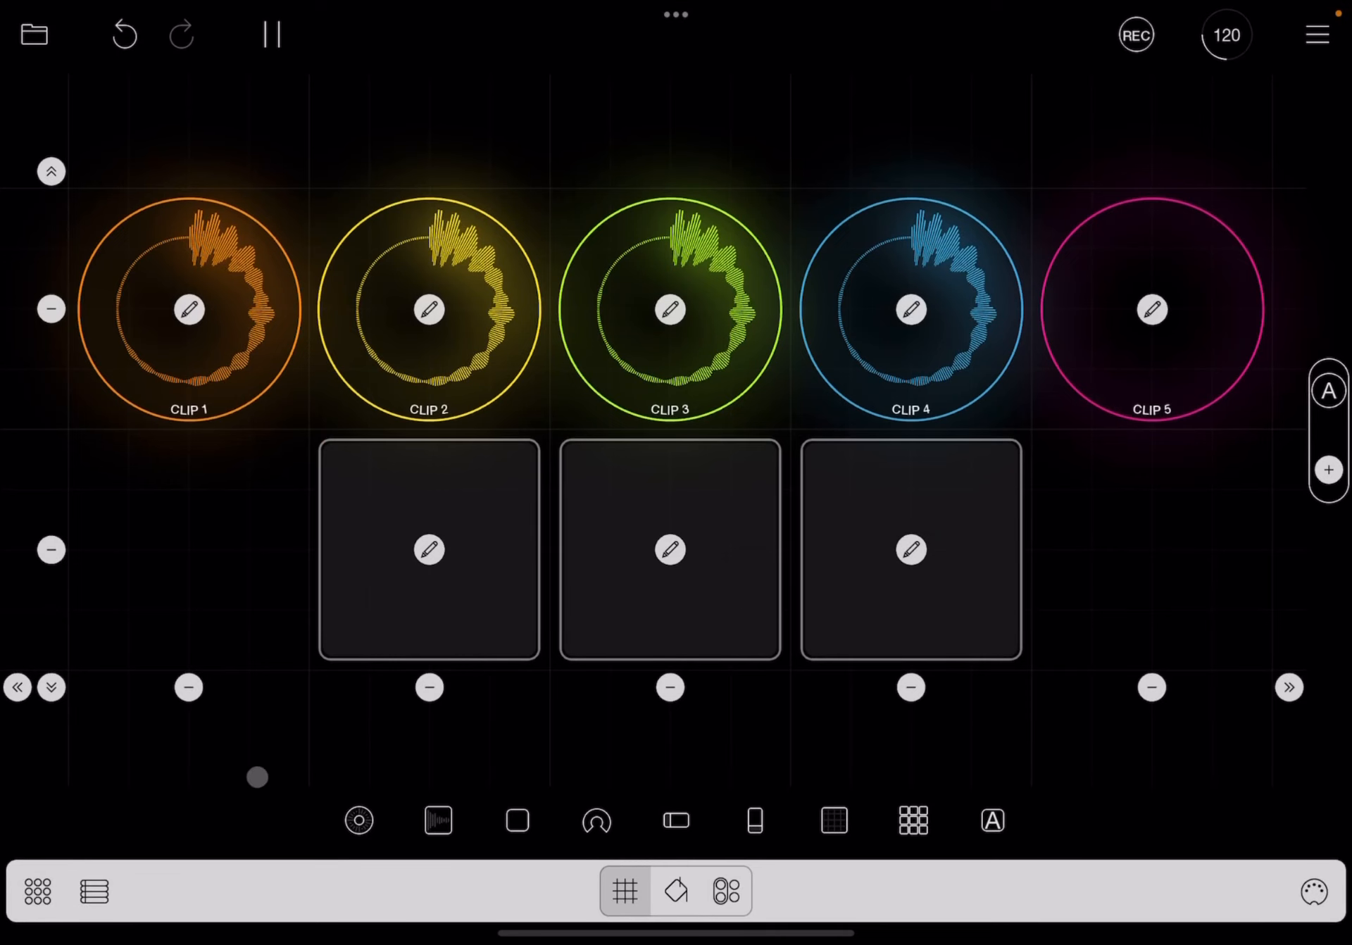
# In performance mode play the yellow Clip 2 and press the first button three times
pyautogui.click(36, 901)
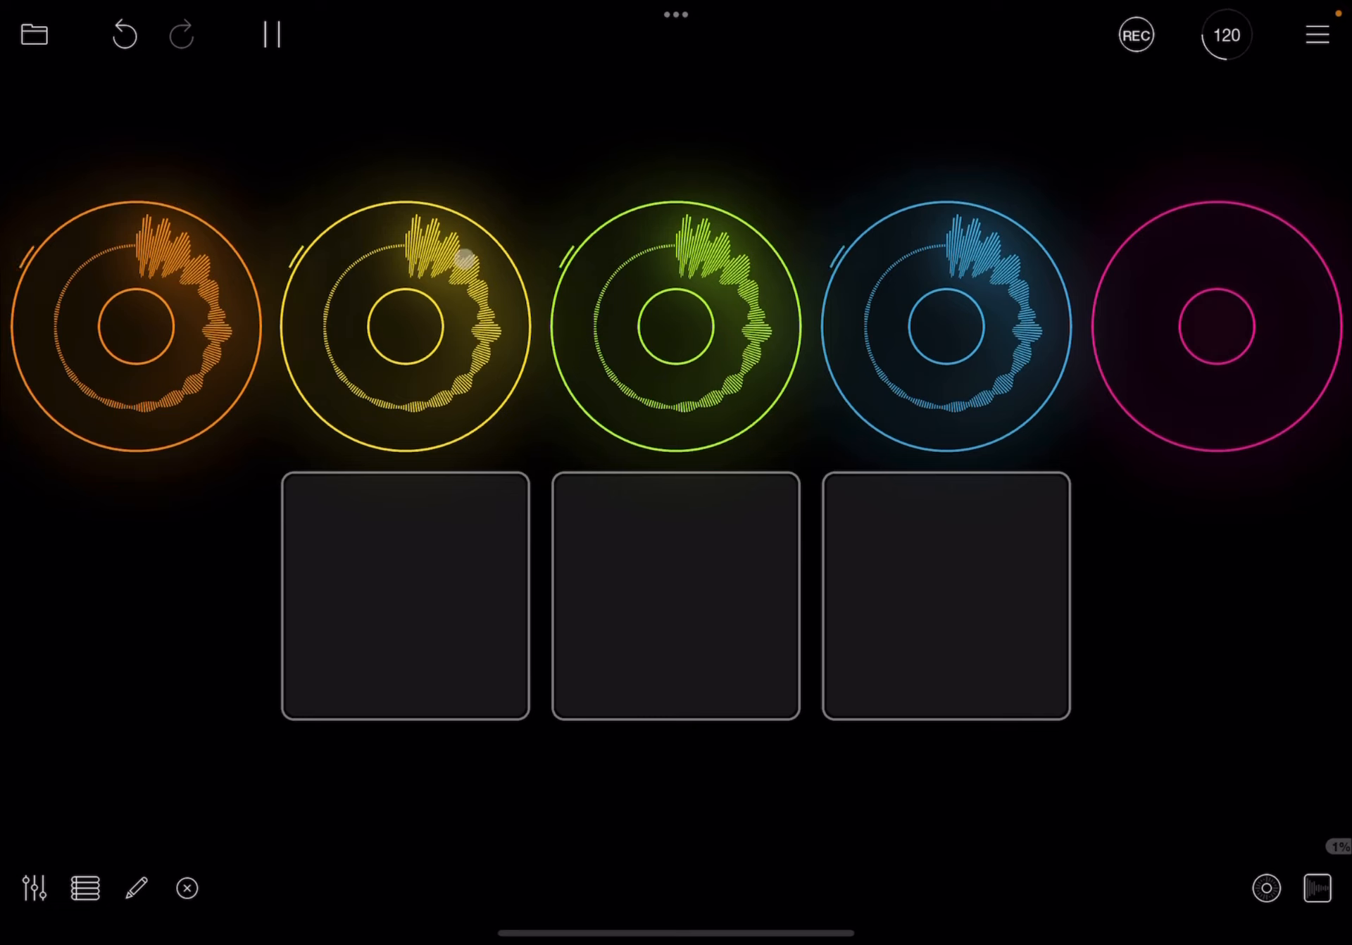
pyautogui.click(416, 338)
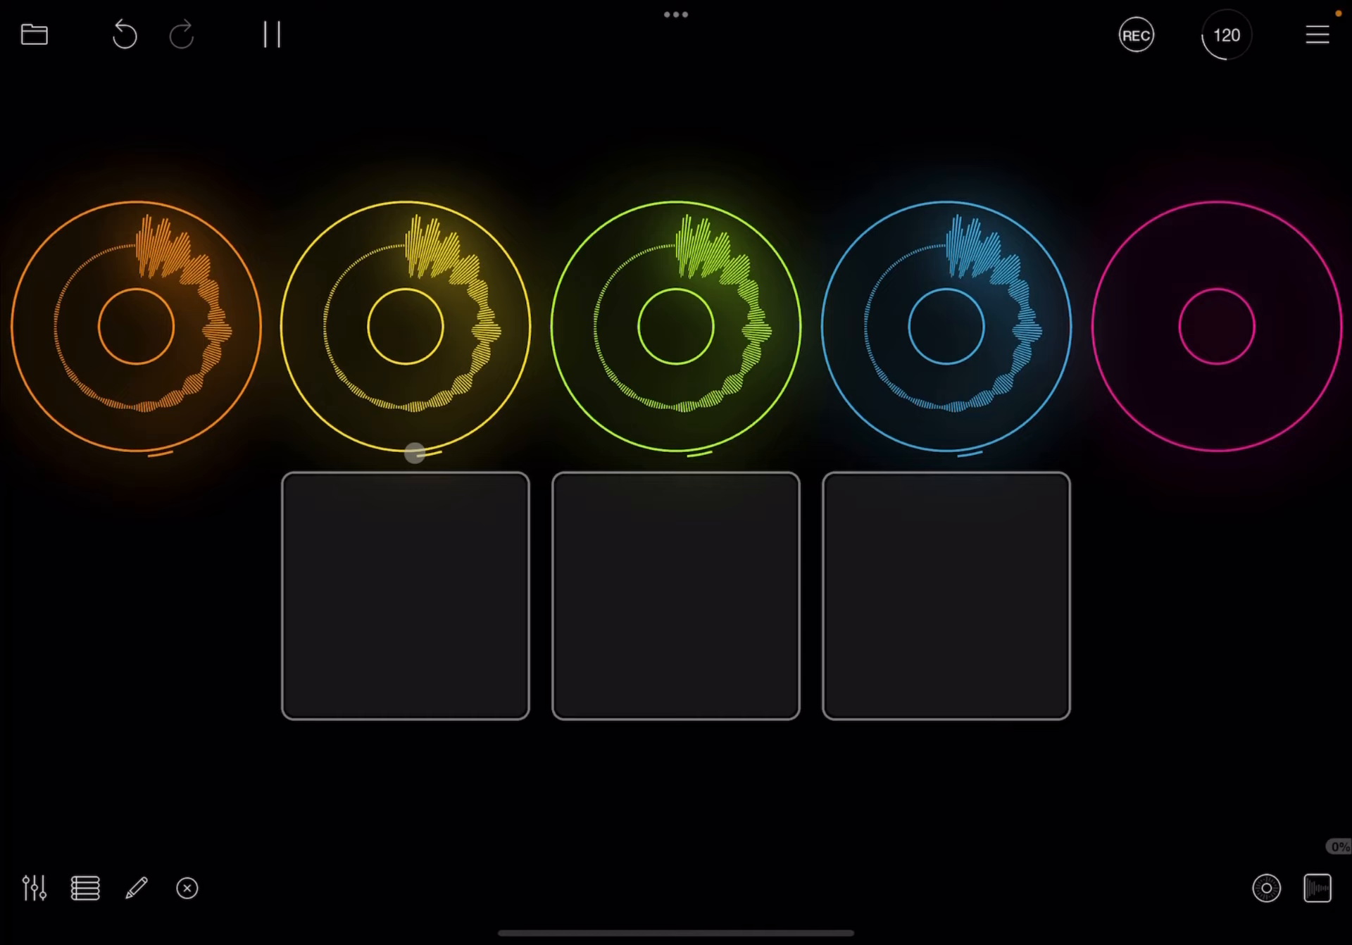
pyautogui.click(413, 327)
pyautogui.click(438, 566)
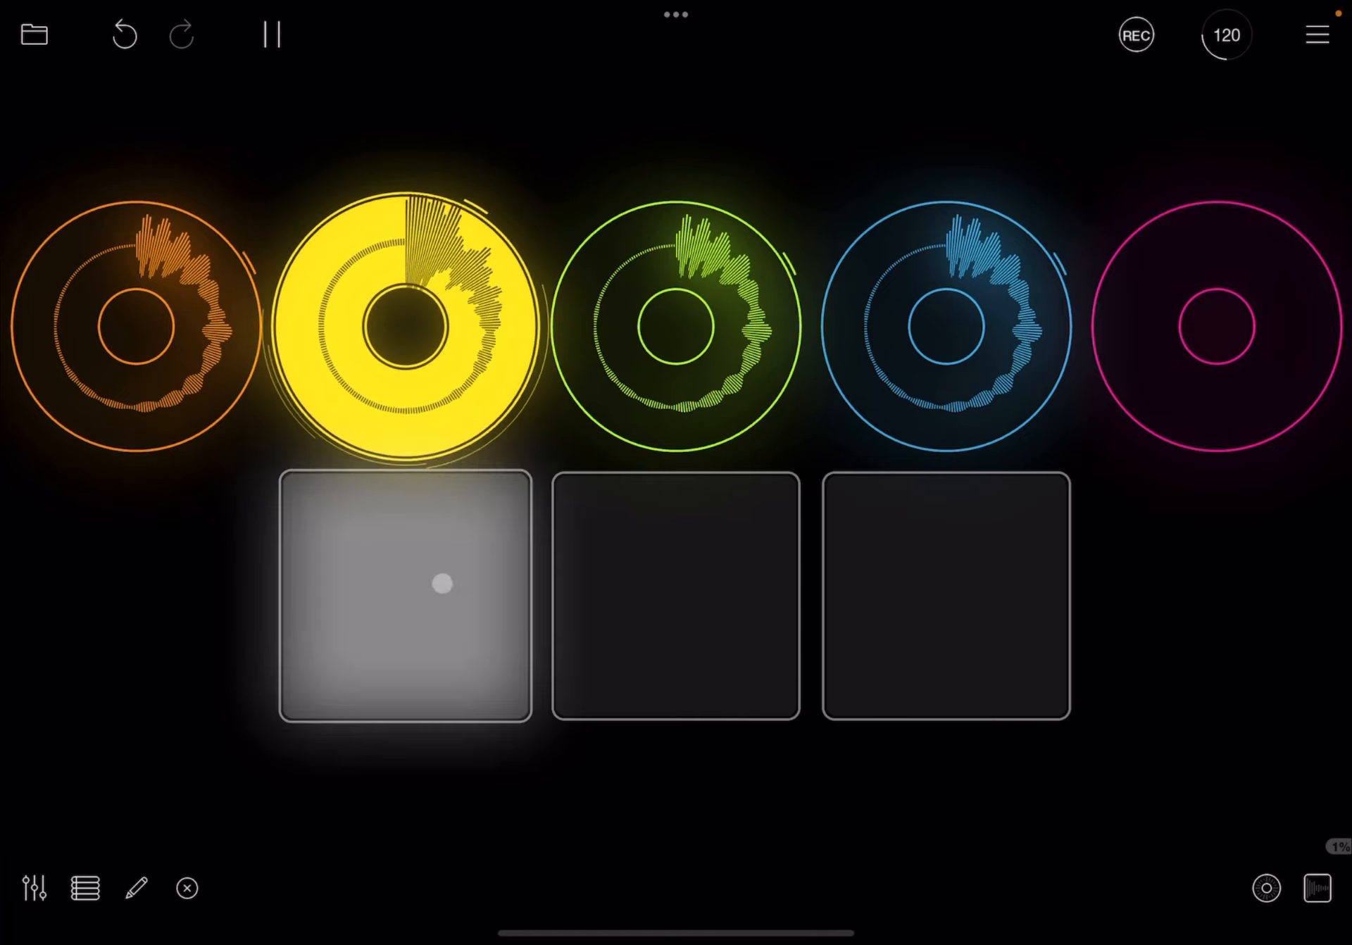
pyautogui.click(412, 591)
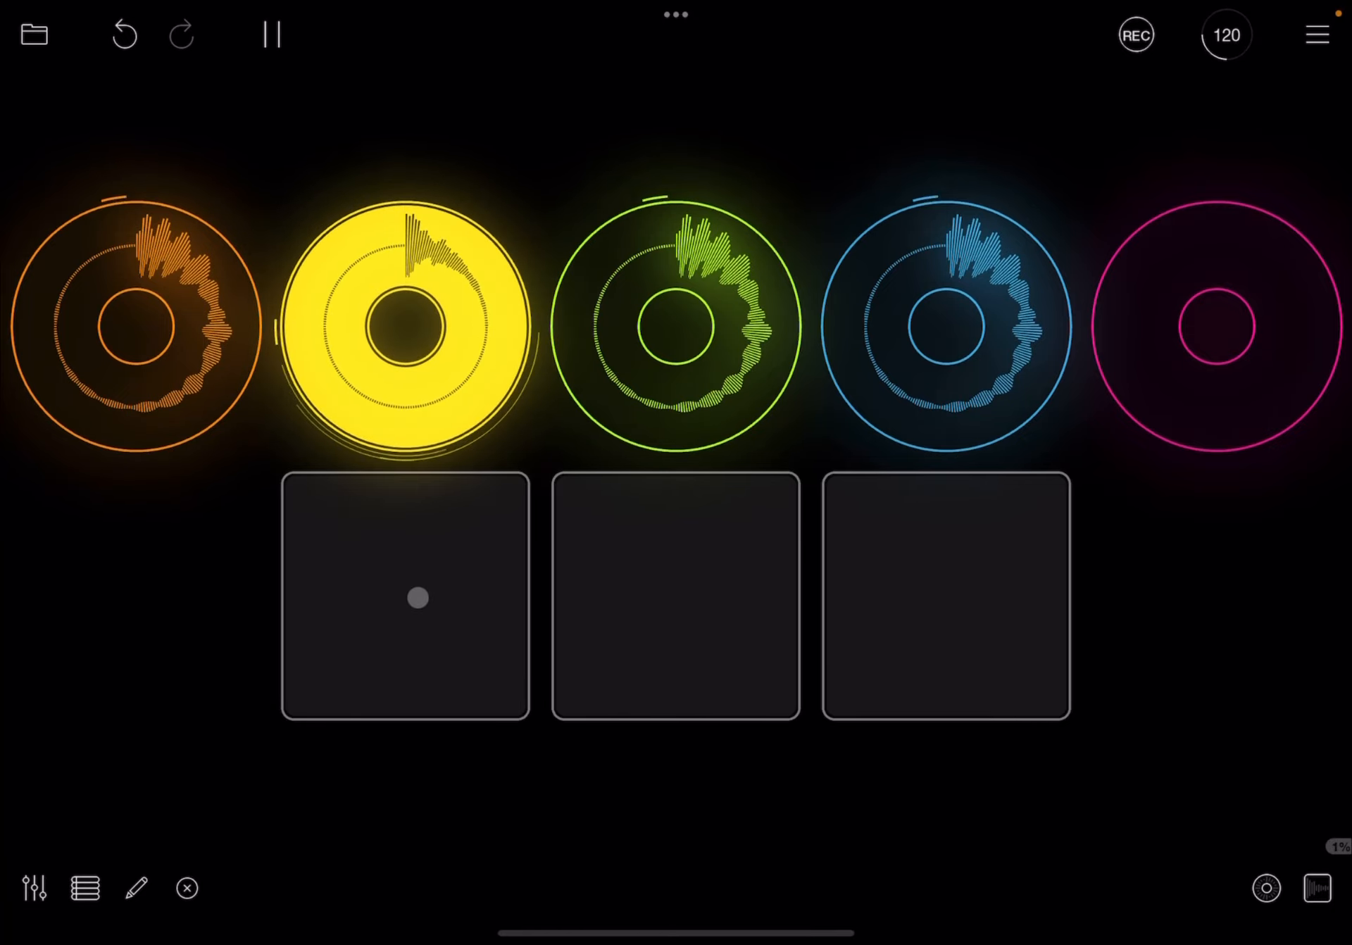
pyautogui.click(417, 597)
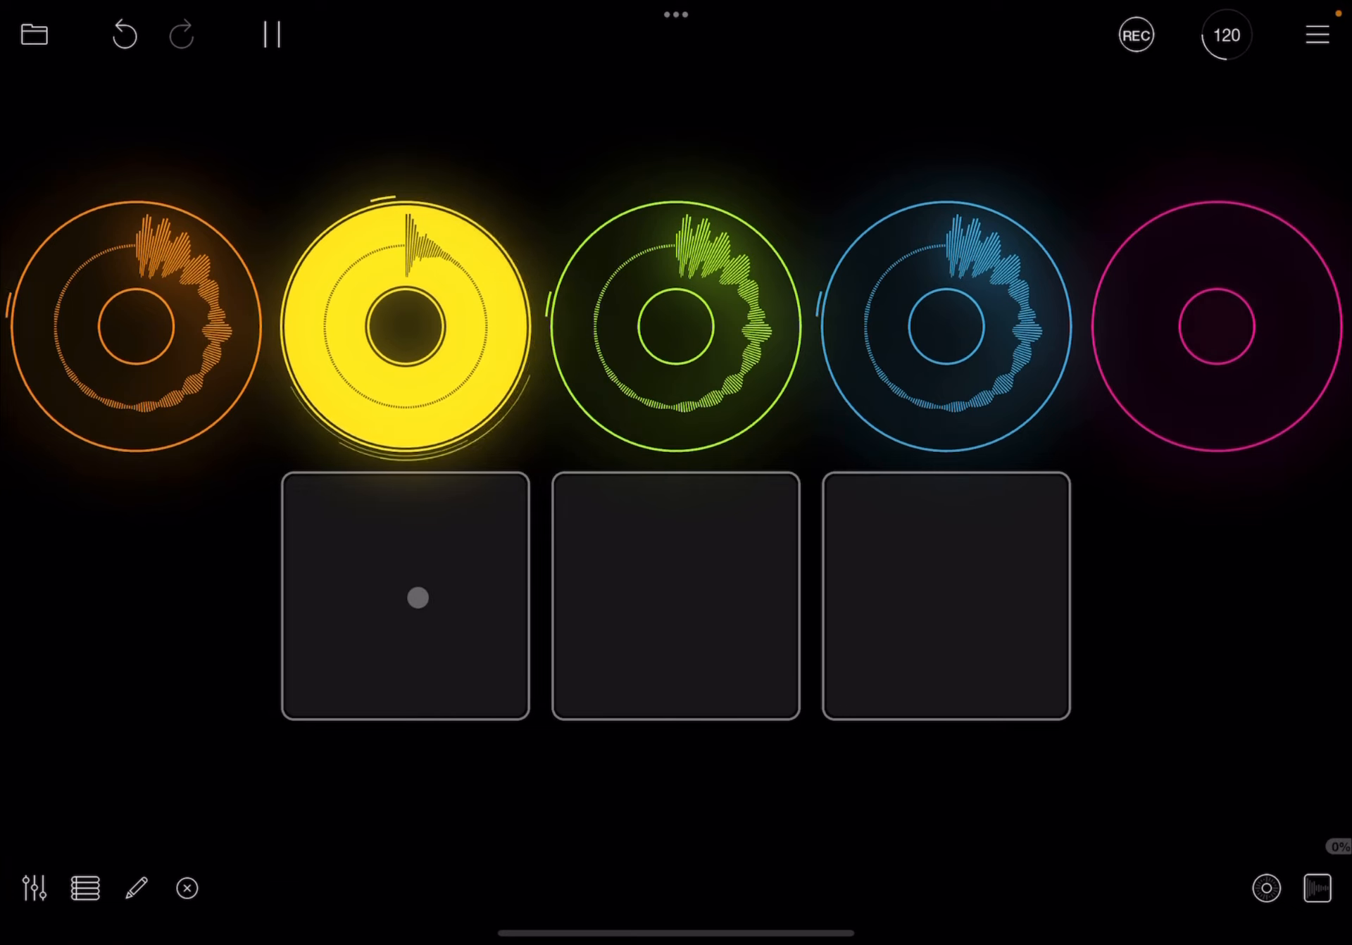
# Stop Clip 2 and check its settings, now 2.5 beats long
pyautogui.click(419, 363)
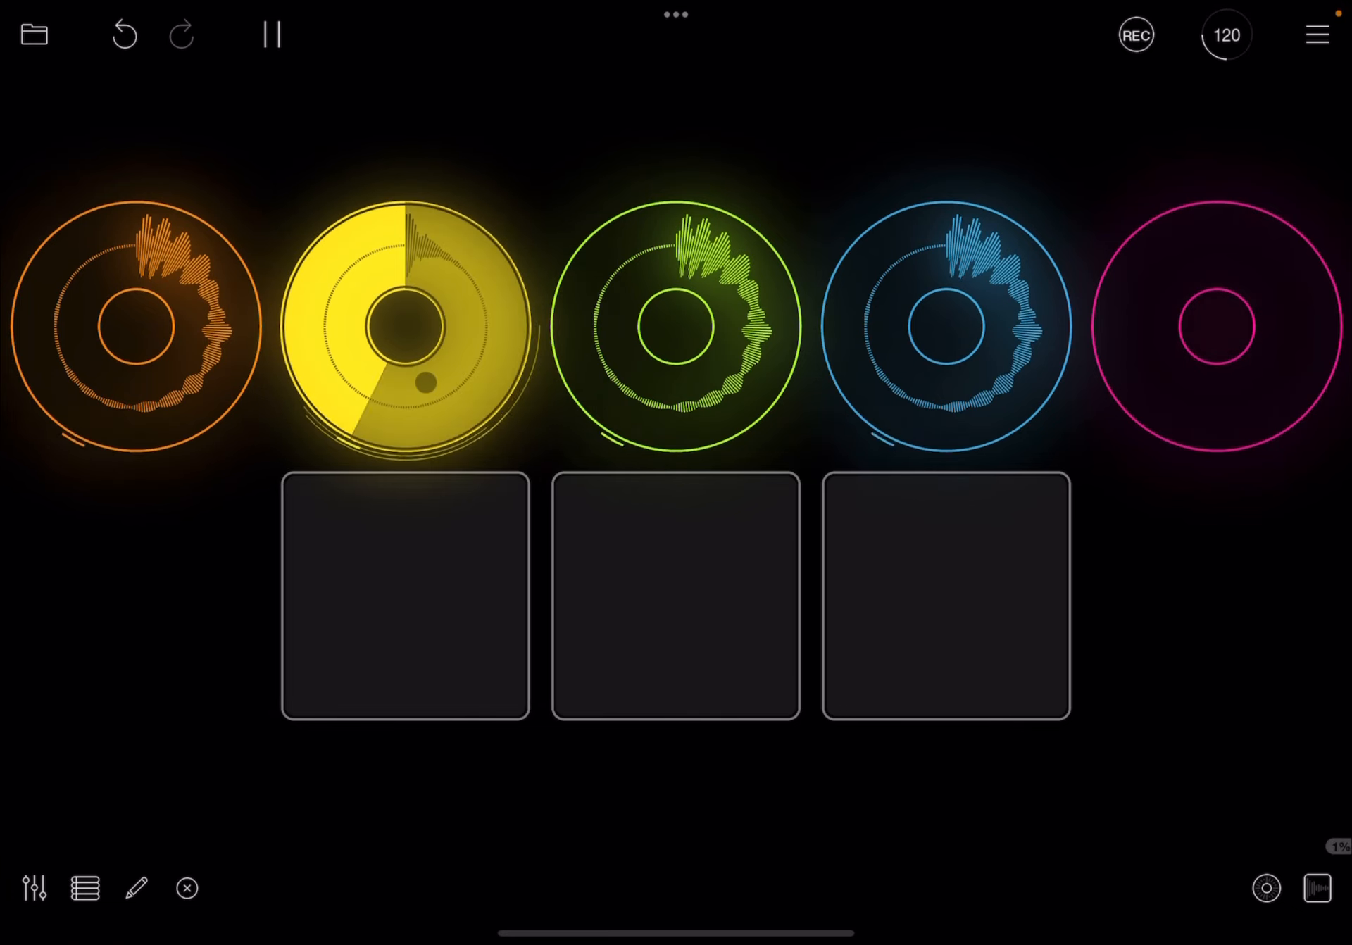
pyautogui.click(427, 382)
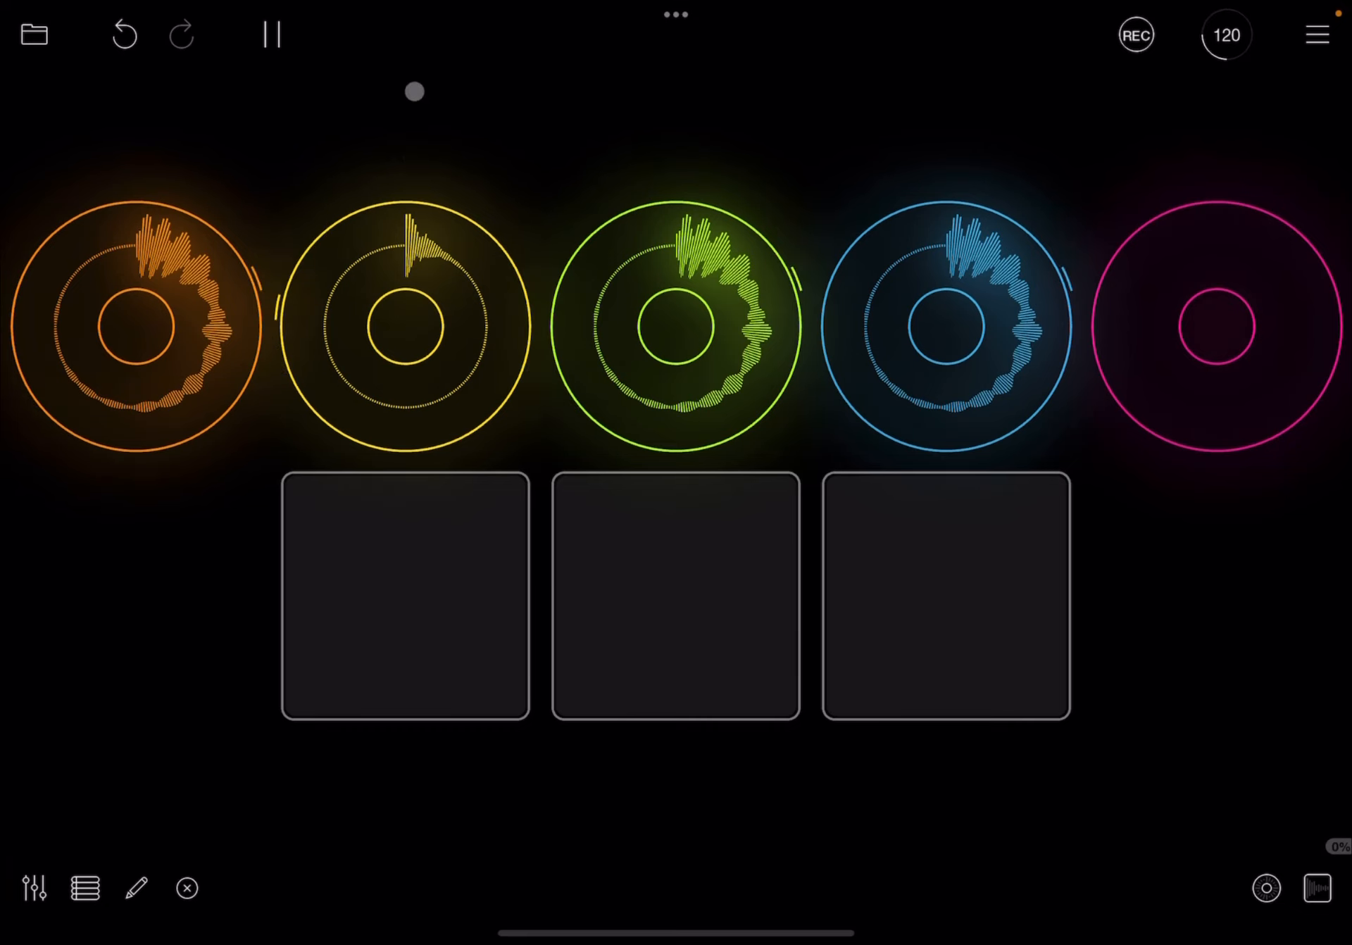
pyautogui.click(443, 230)
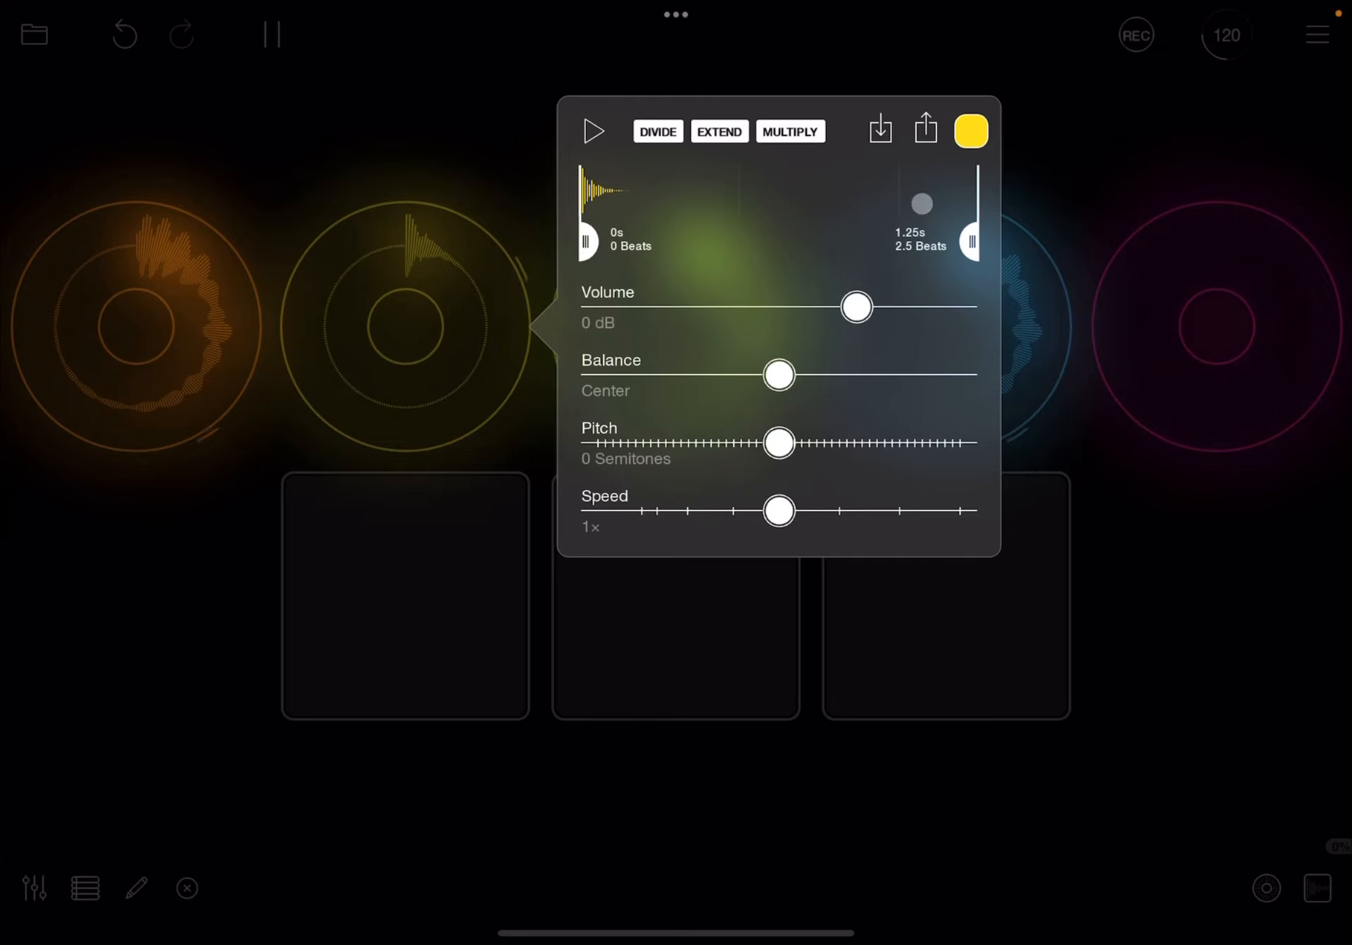
pyautogui.click(1089, 136)
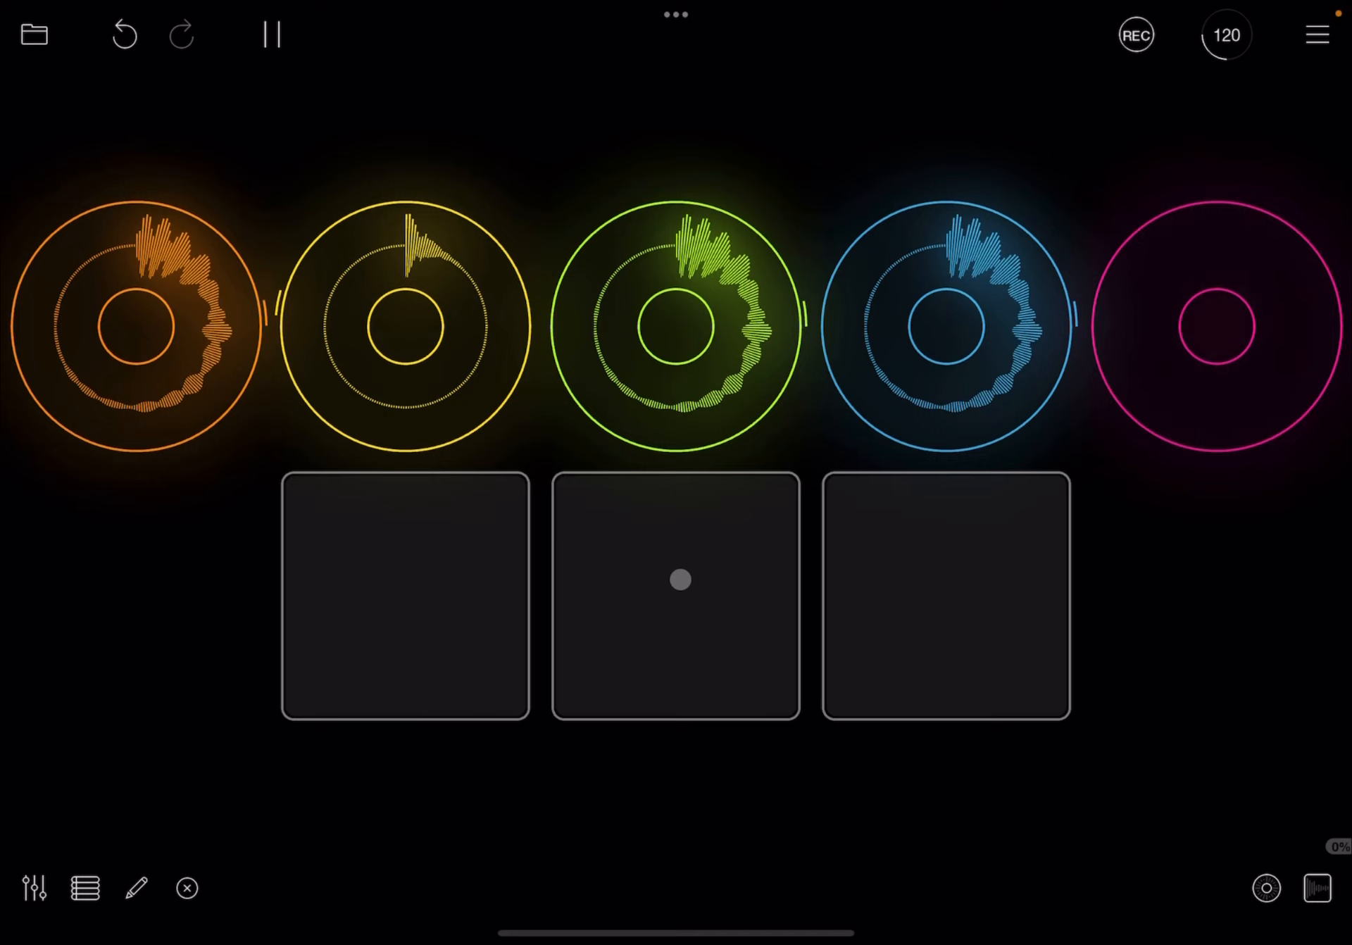
# Play the green Clip 3 and press the middle button repeatedly so its kick repeats around the loop
pyautogui.click(682, 582)
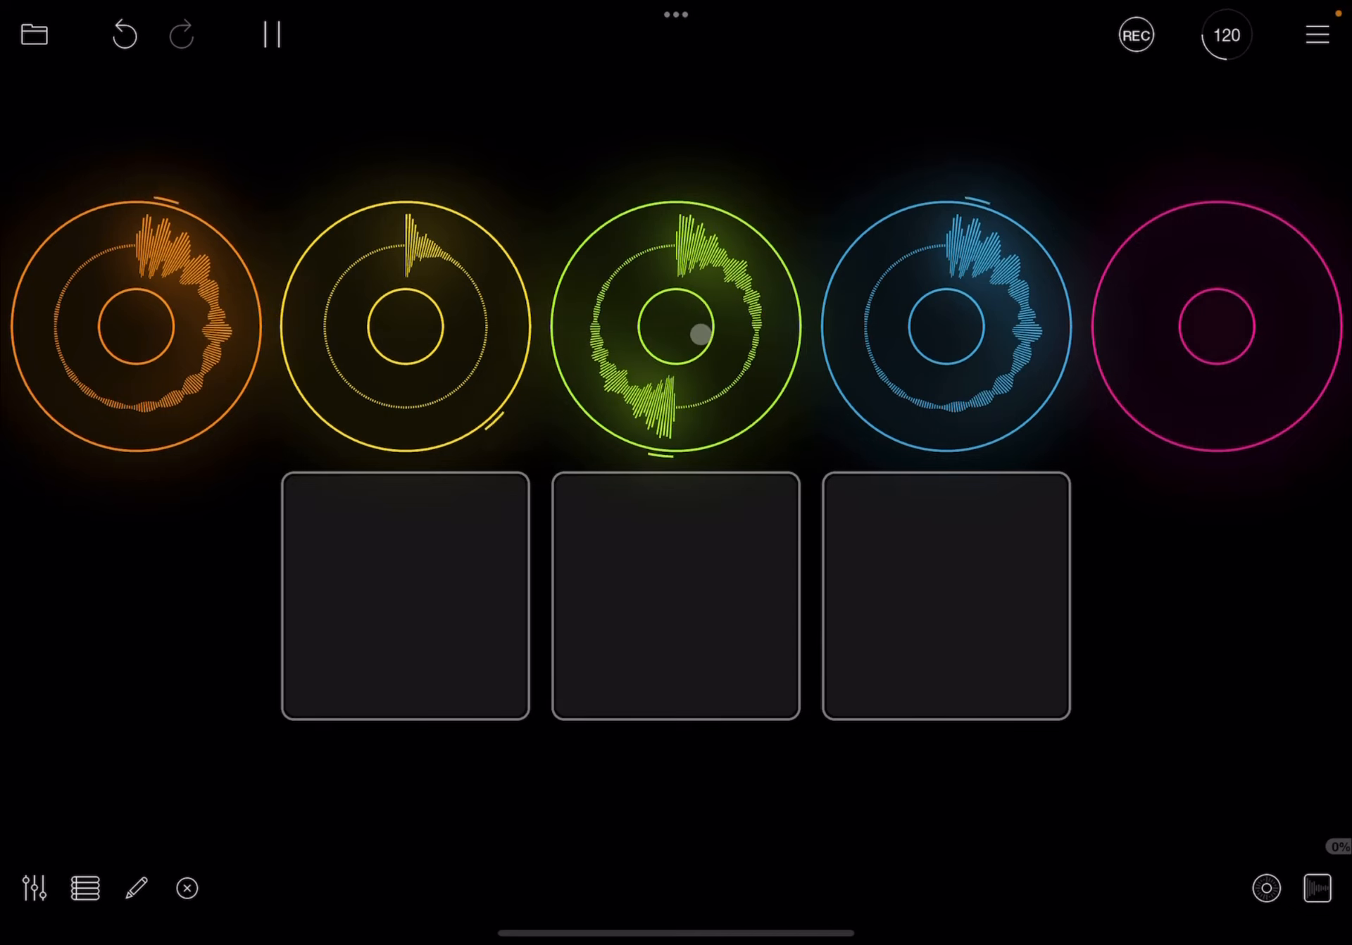
pyautogui.click(700, 334)
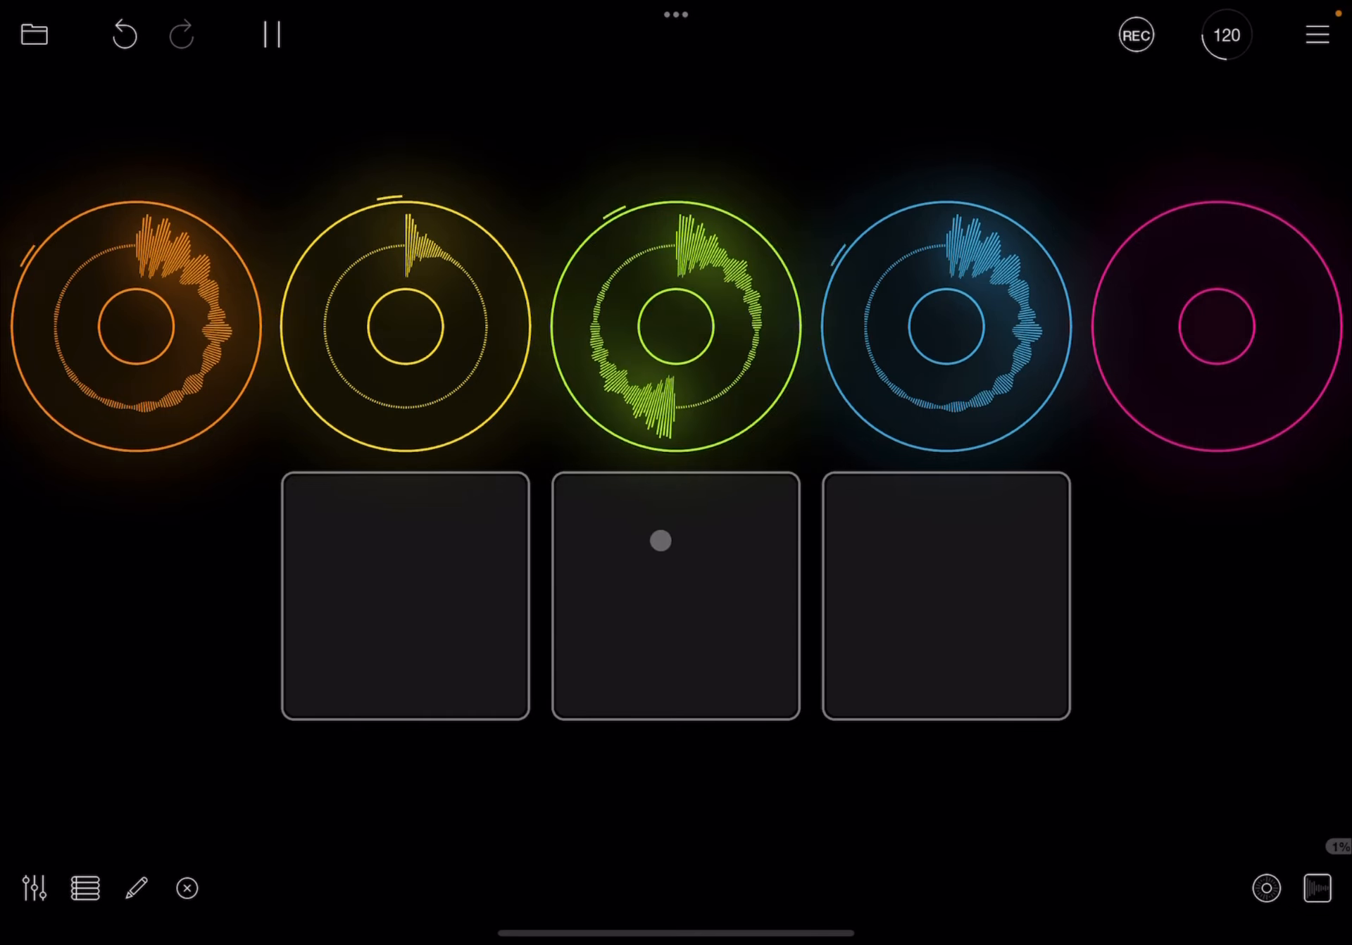
pyautogui.click(691, 559)
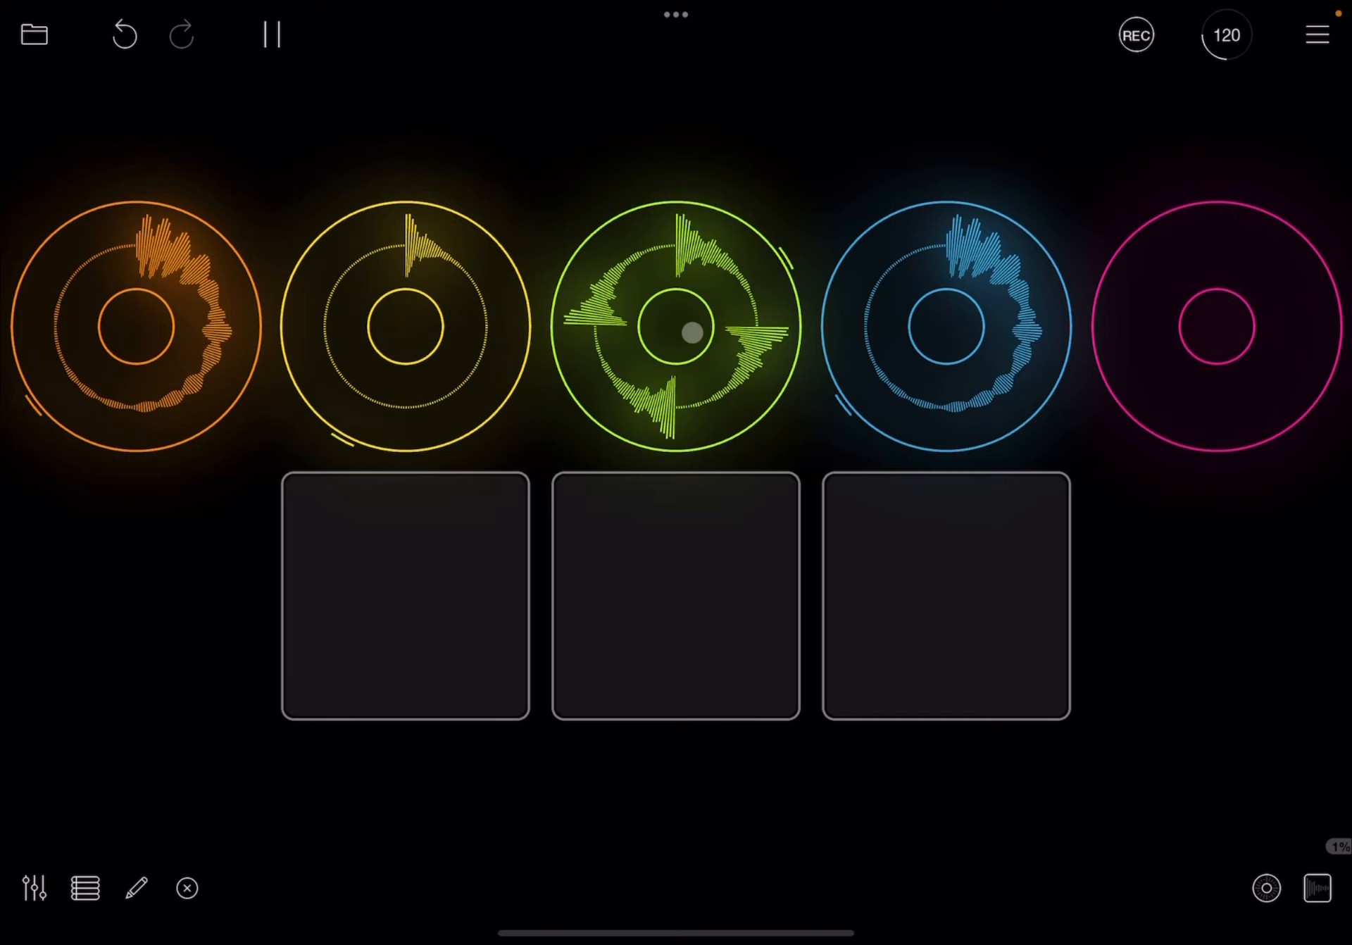
pyautogui.click(682, 564)
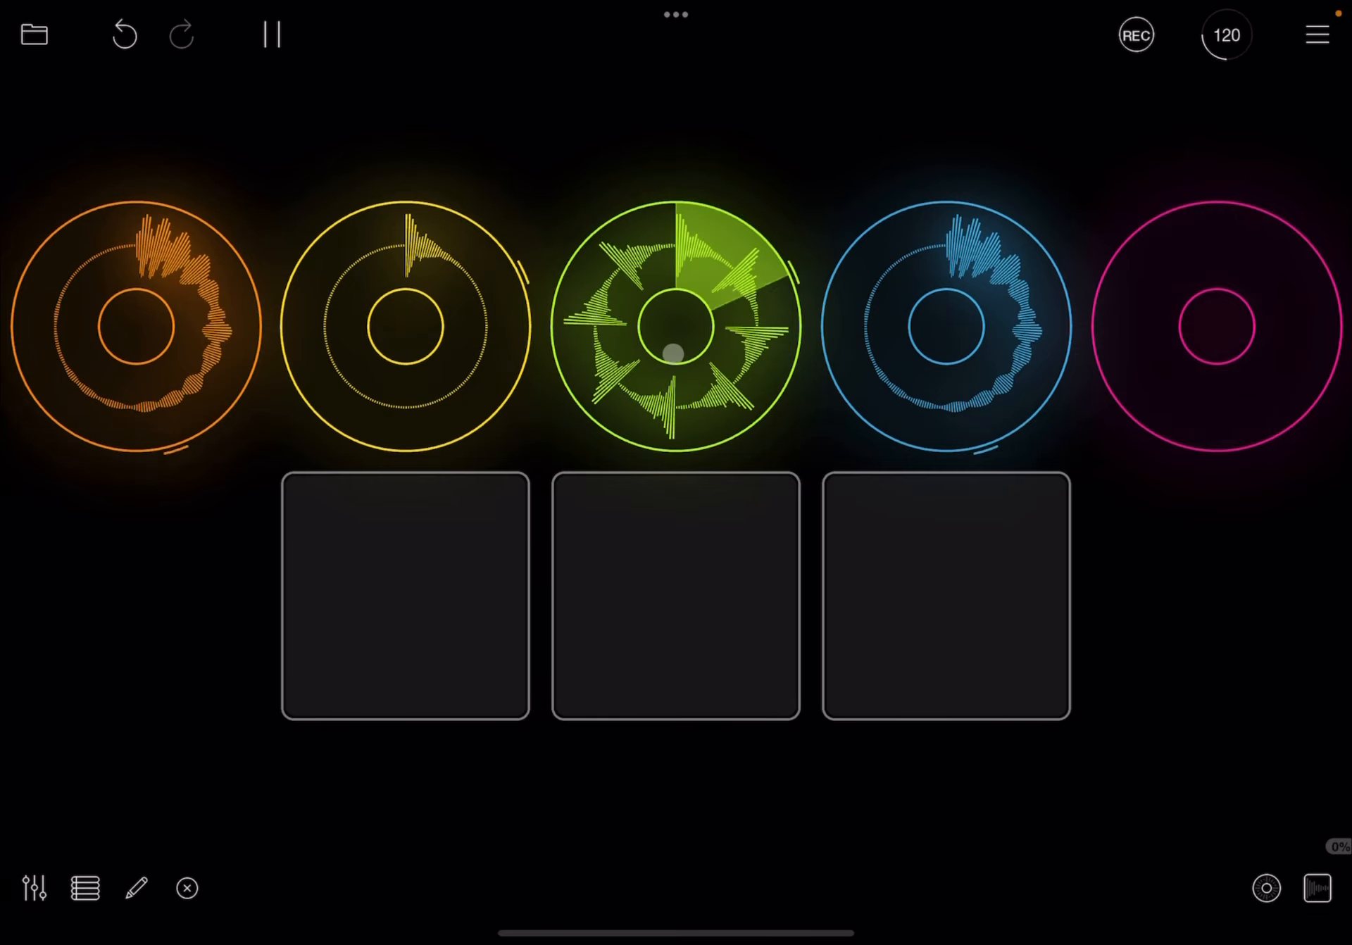
pyautogui.click(673, 352)
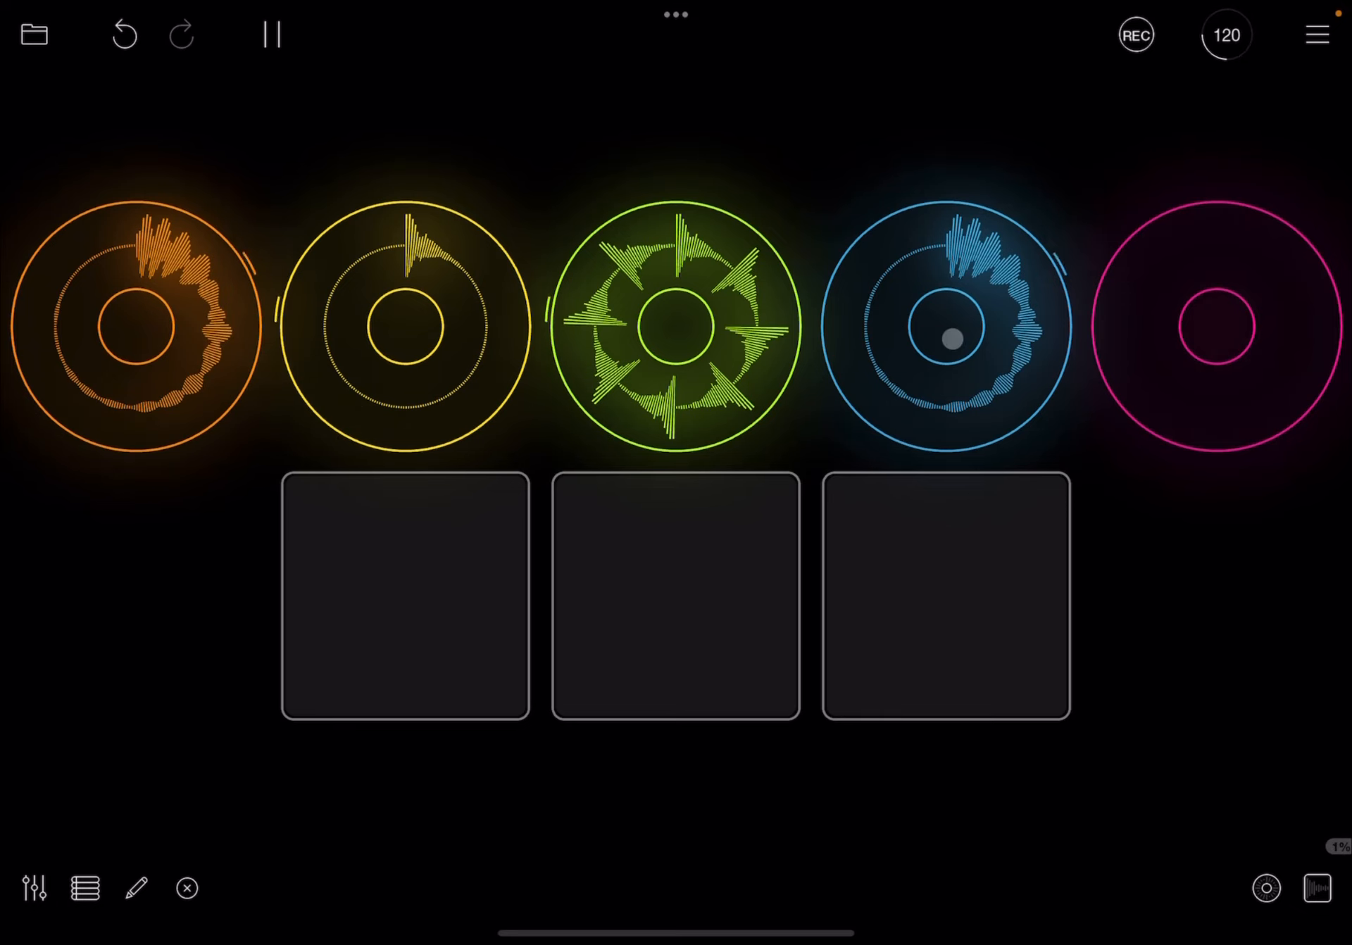
# Play the blue Clip 4 and press the right button to divide its length
pyautogui.click(962, 314)
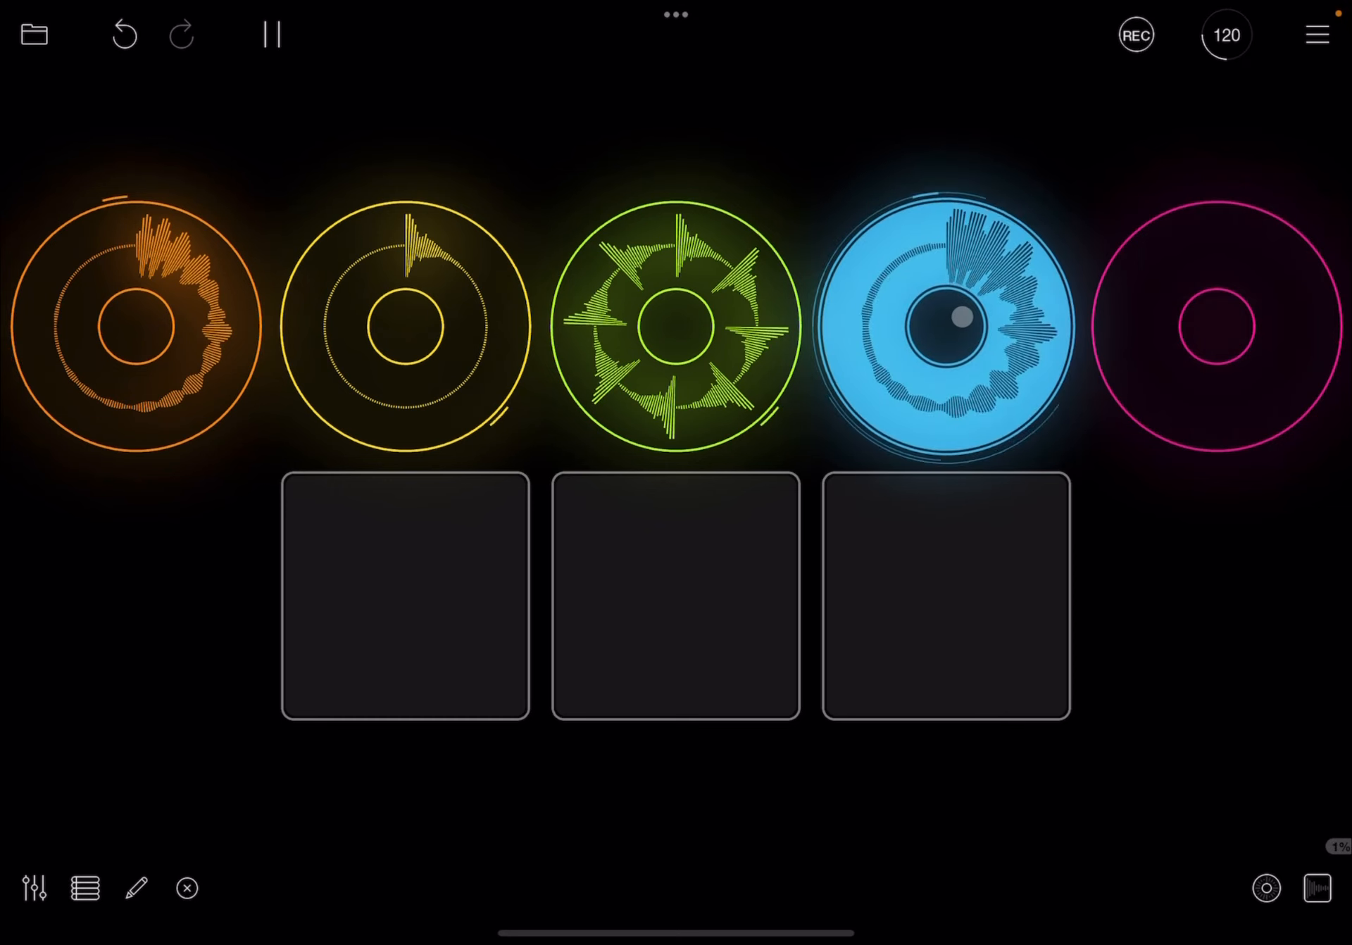
pyautogui.click(986, 610)
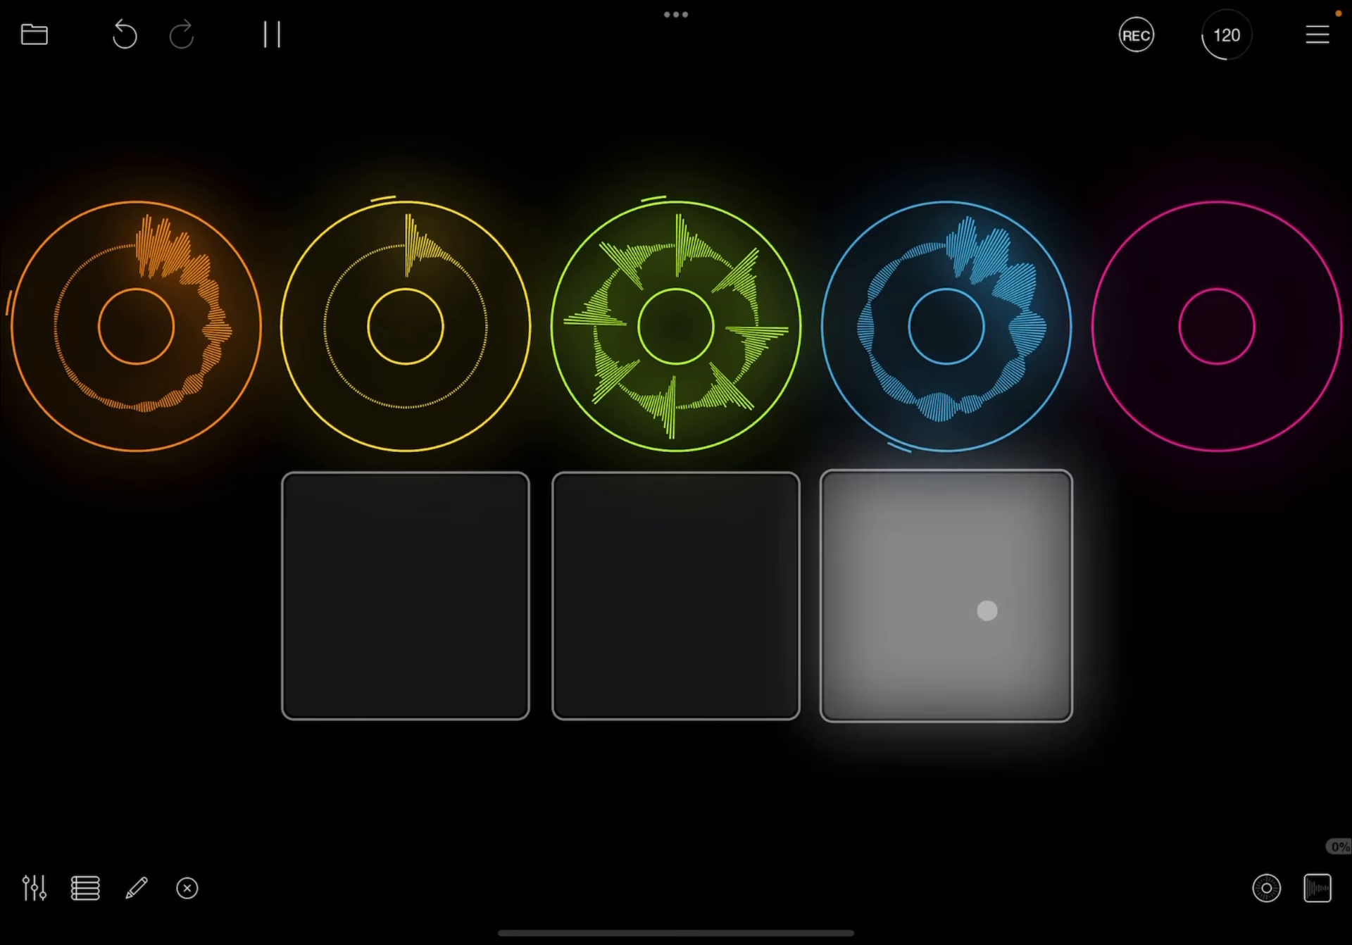
pyautogui.click(961, 324)
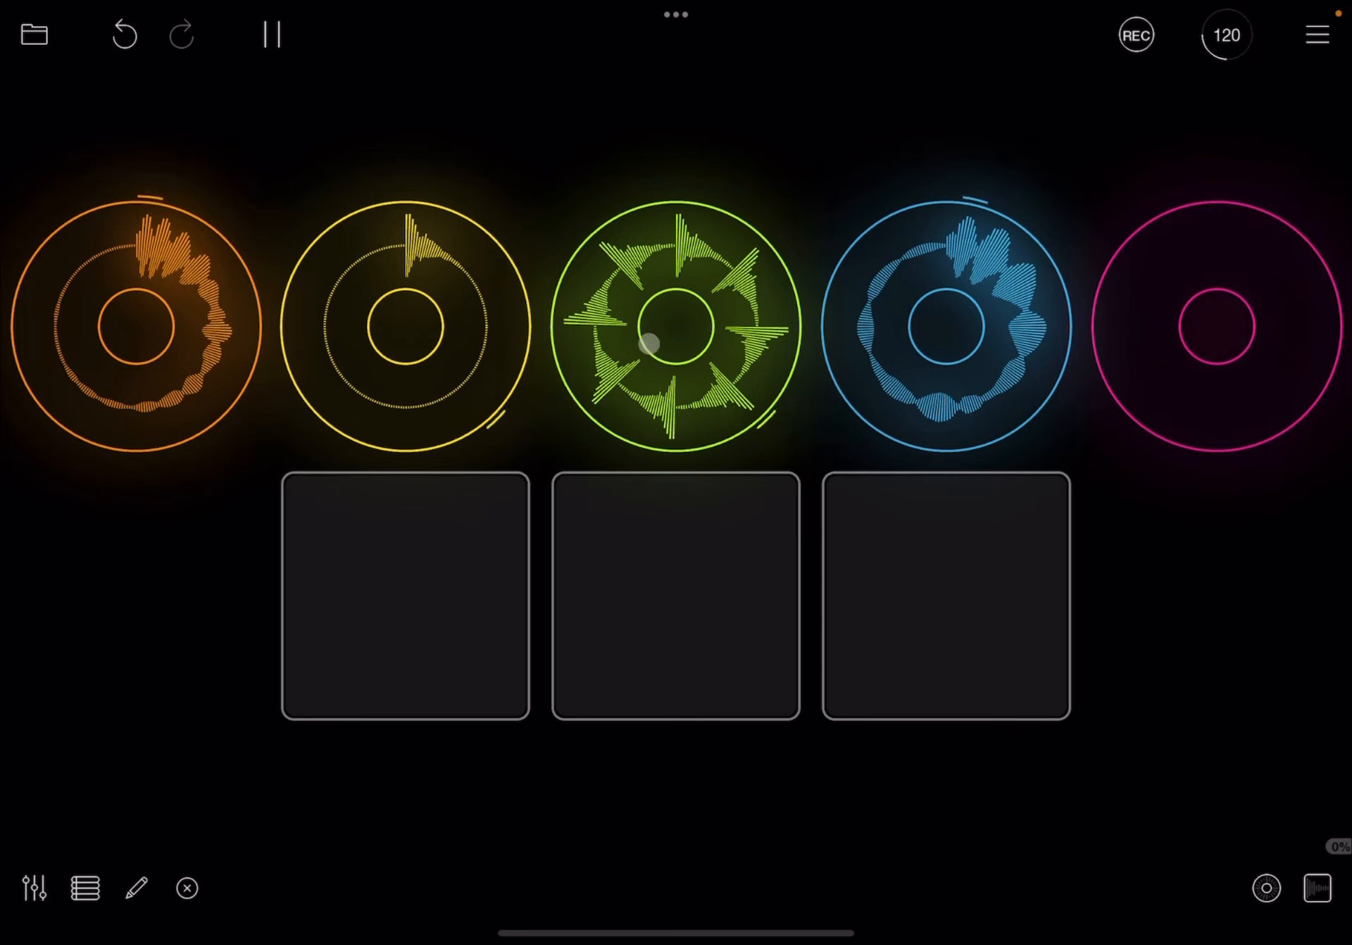
# Check Clip 2's settings, re-enter layout editing and verify Button 1 still multiplies Clip 2's length
pyautogui.click(480, 321)
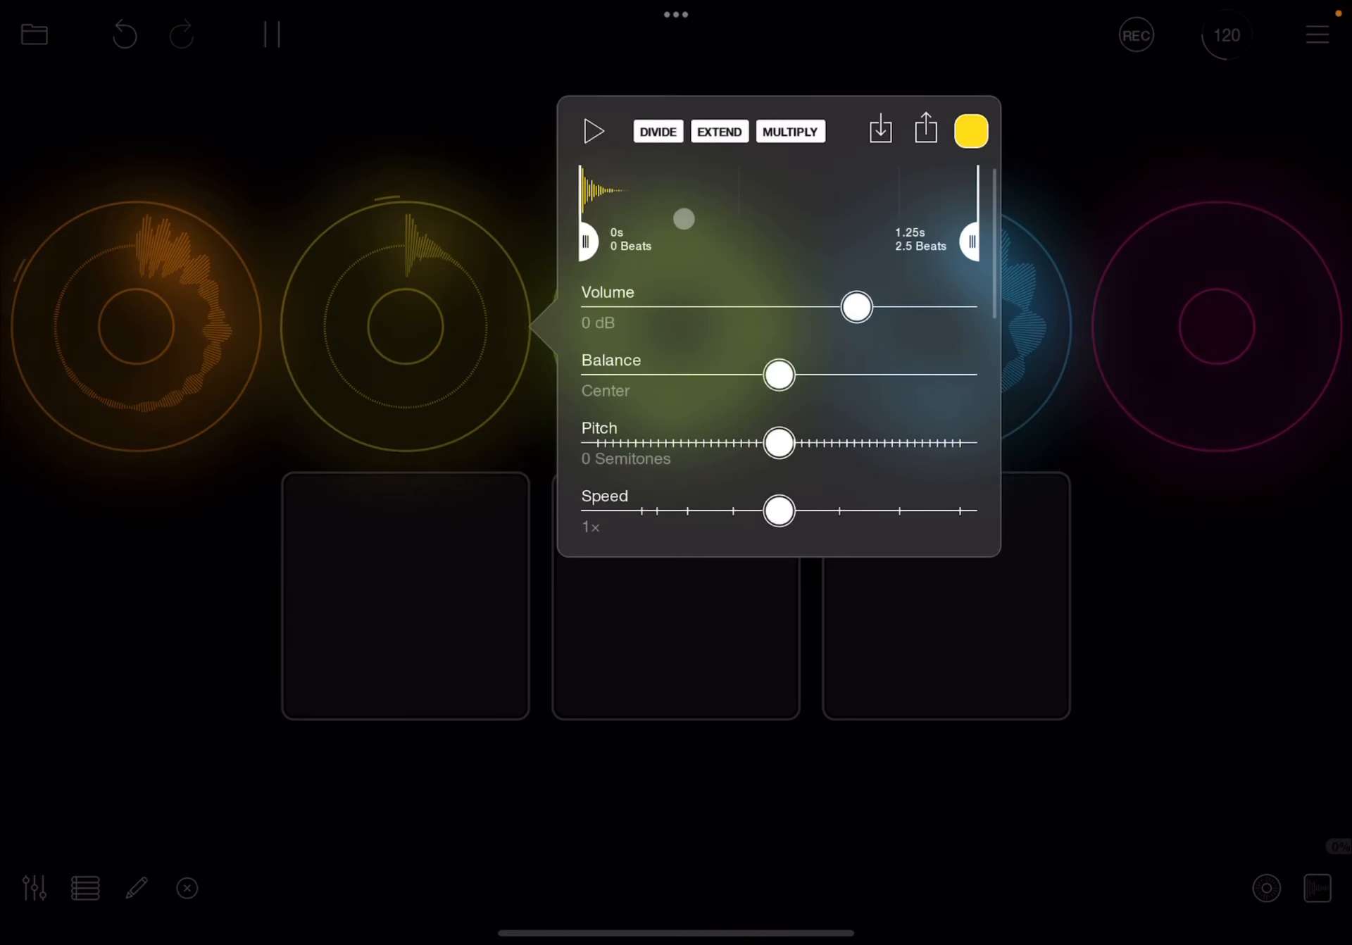
pyautogui.click(444, 89)
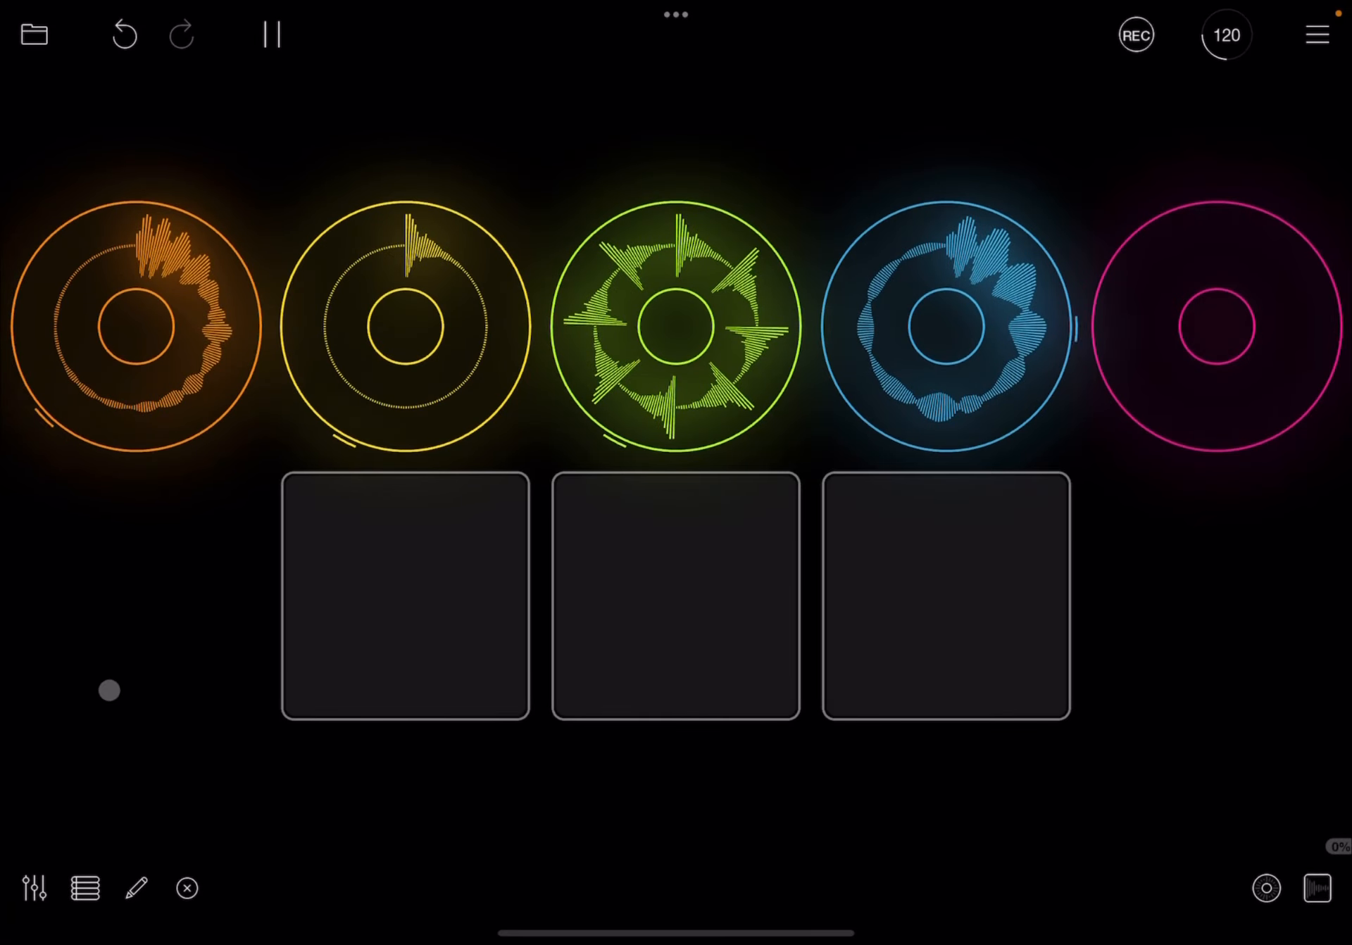
pyautogui.click(135, 888)
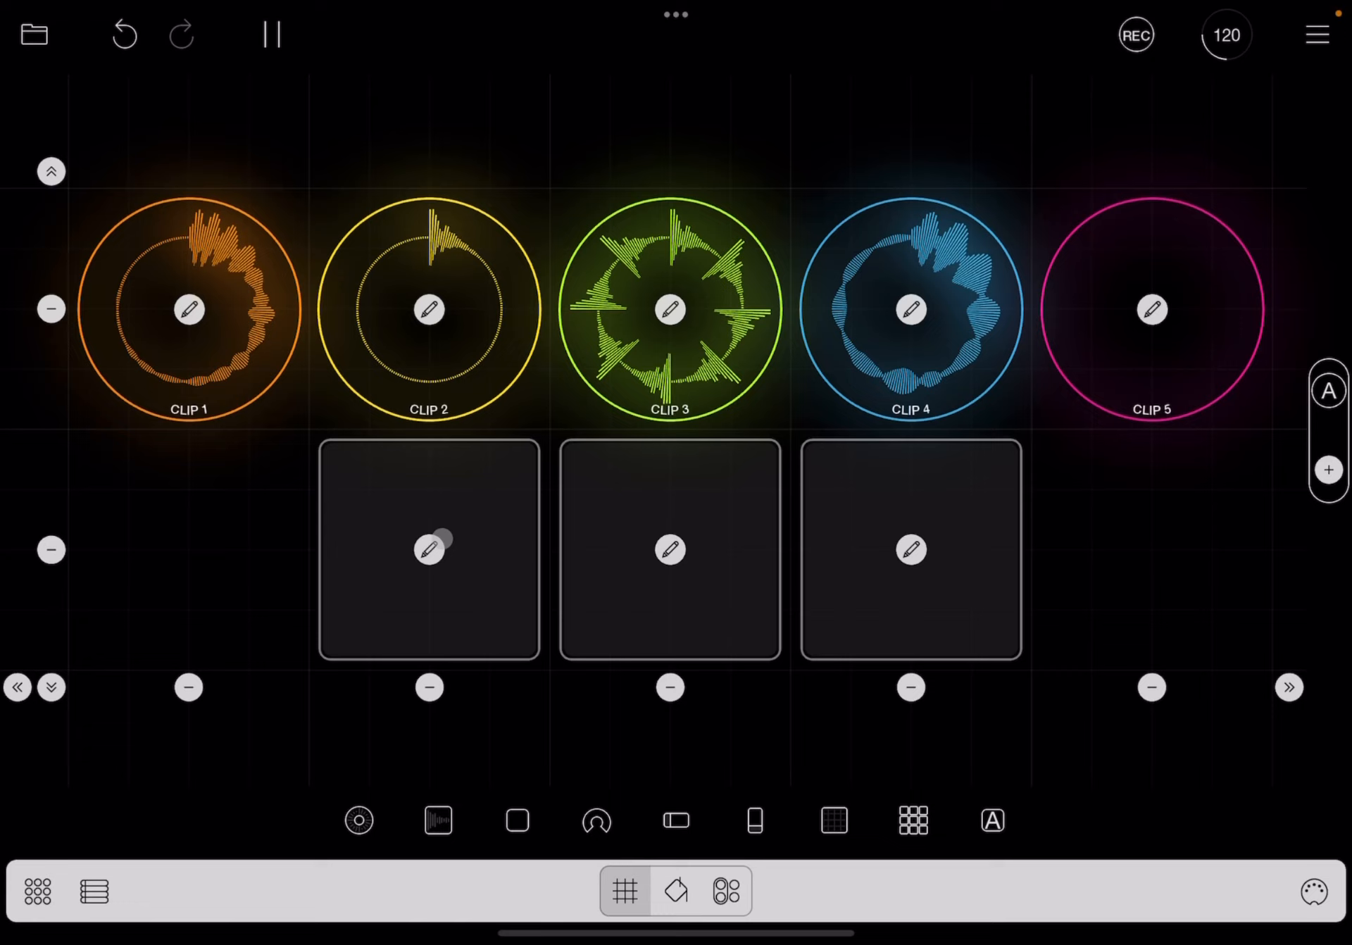
pyautogui.click(441, 540)
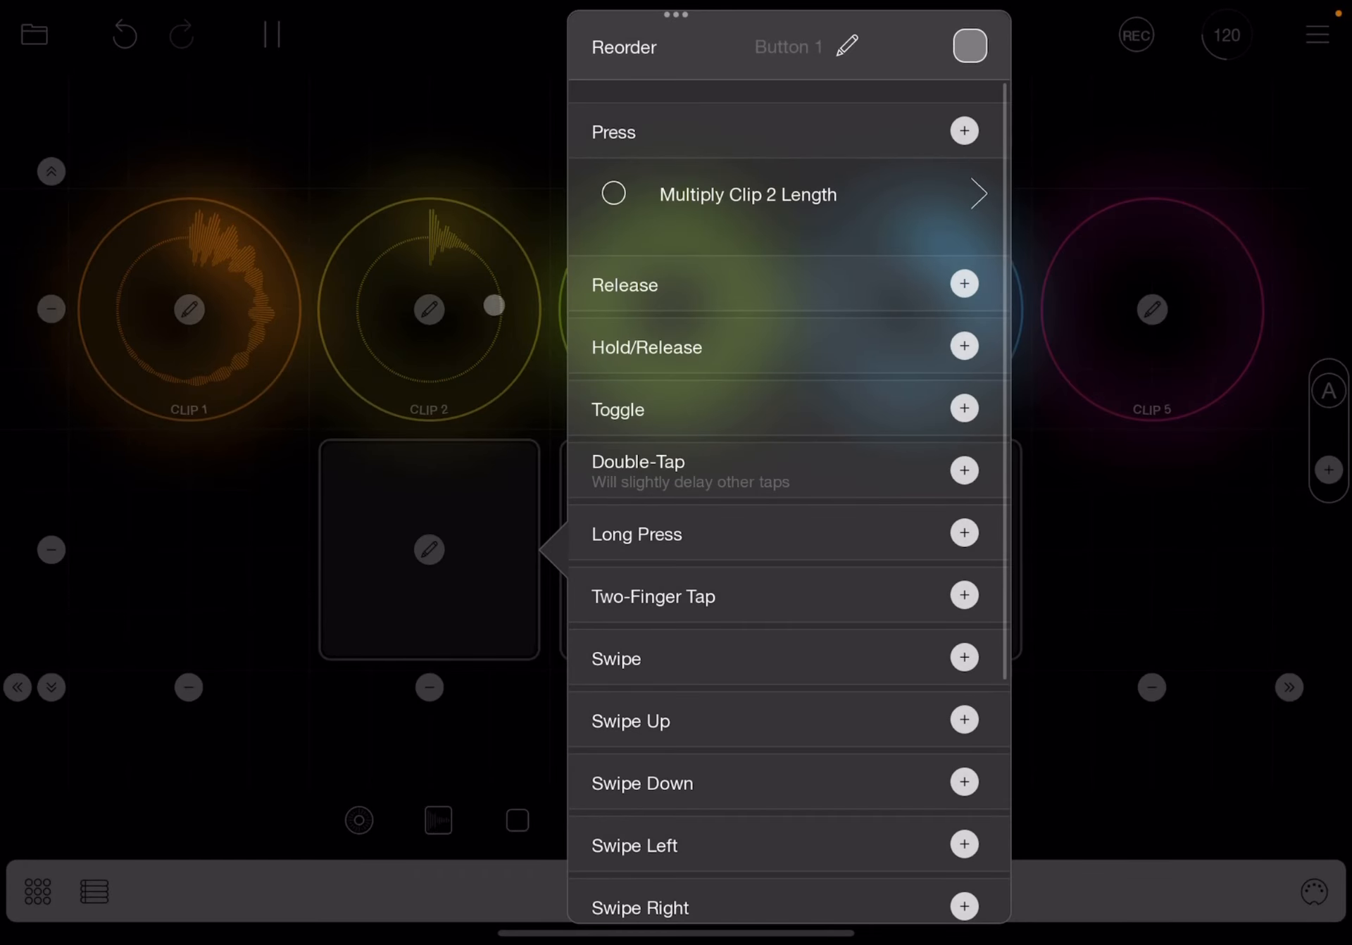
pyautogui.click(422, 145)
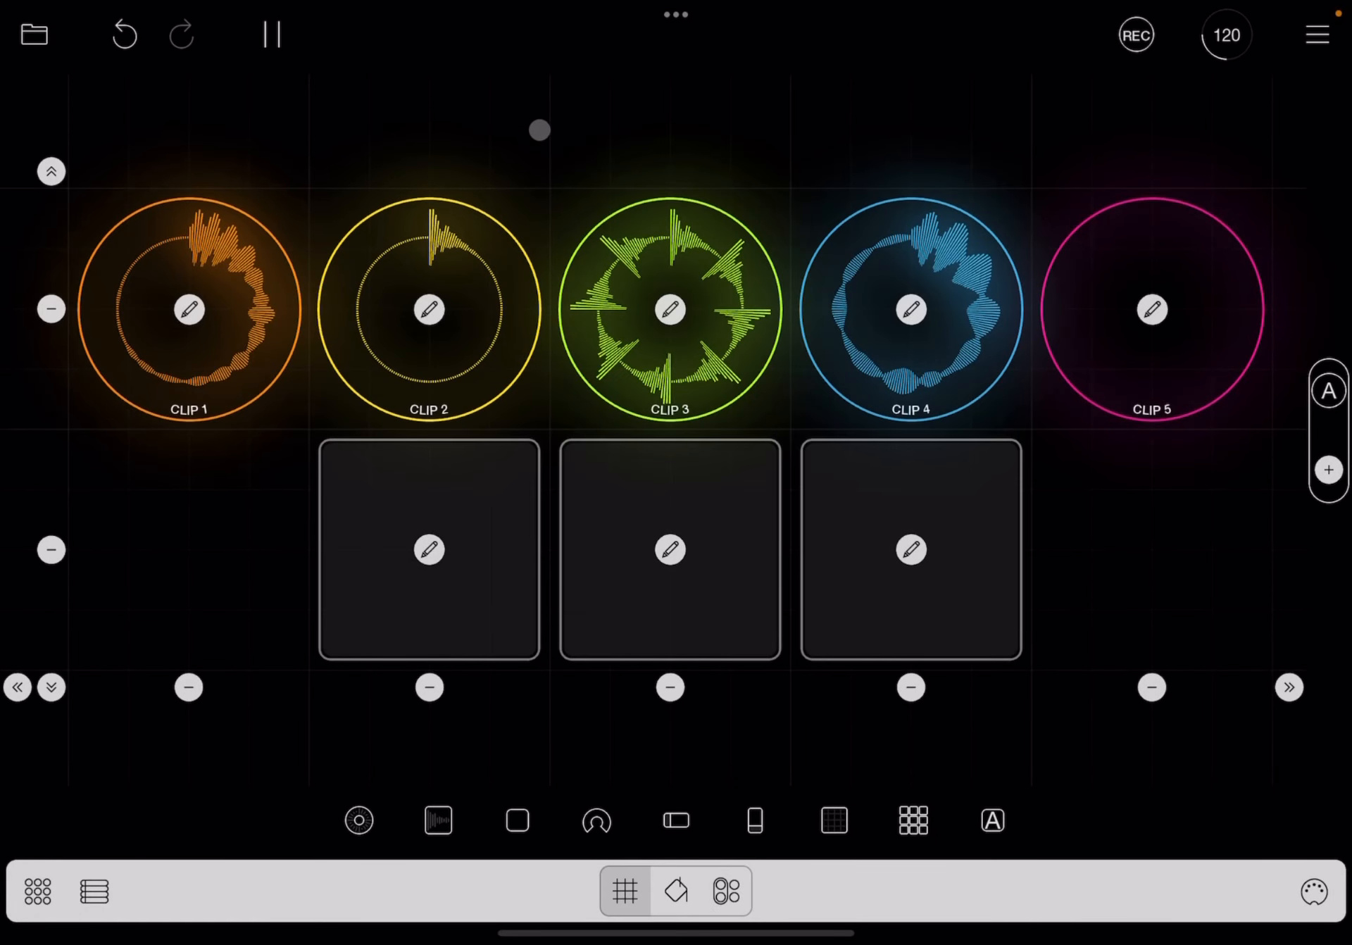